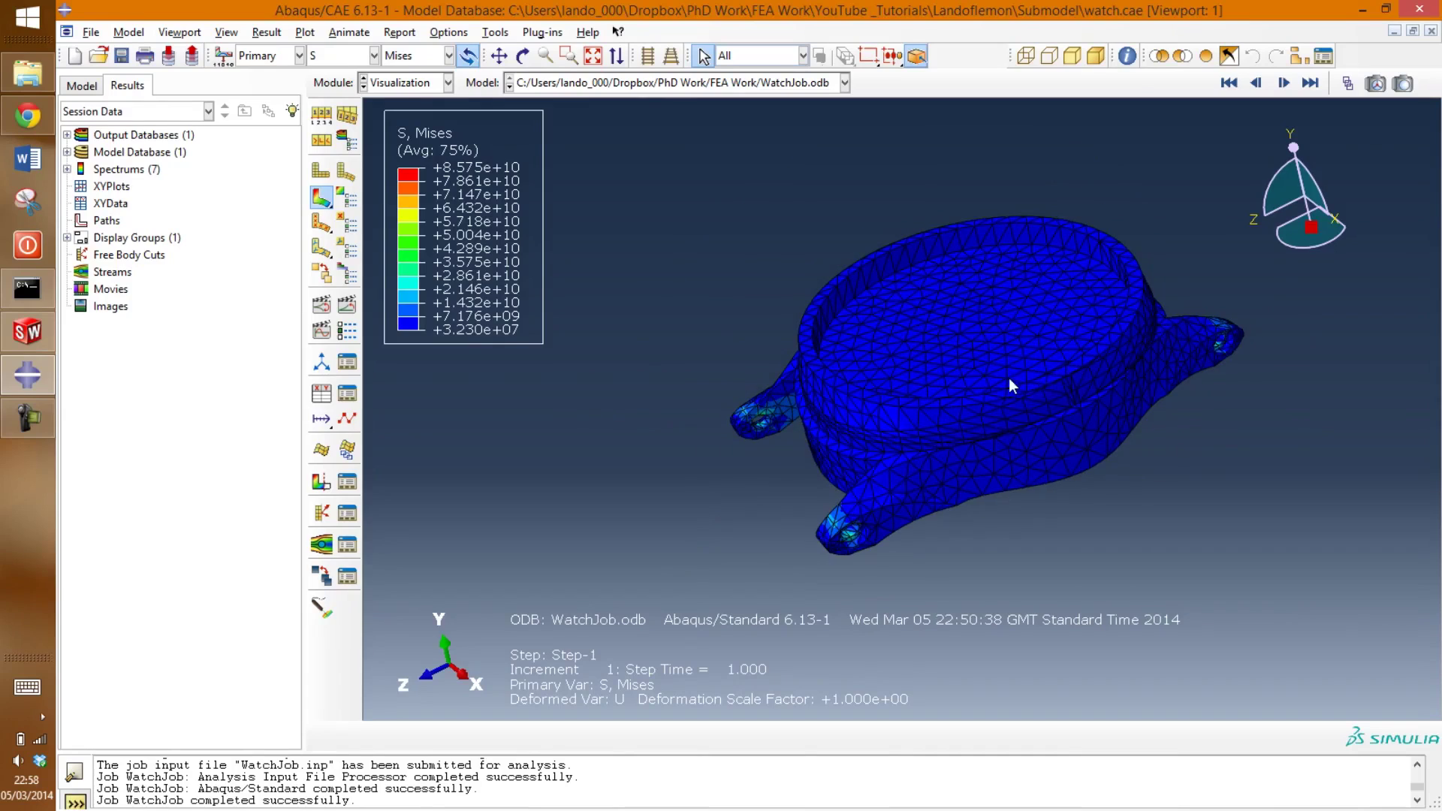
Step: Compare the stressed Abaqus watch with its SolidWorks CAD model viewed from the side
{"action": "left_click_drag", "start_coordinate": [1008, 379], "coordinate": [966, 372], "text": "ctrl+alt"}
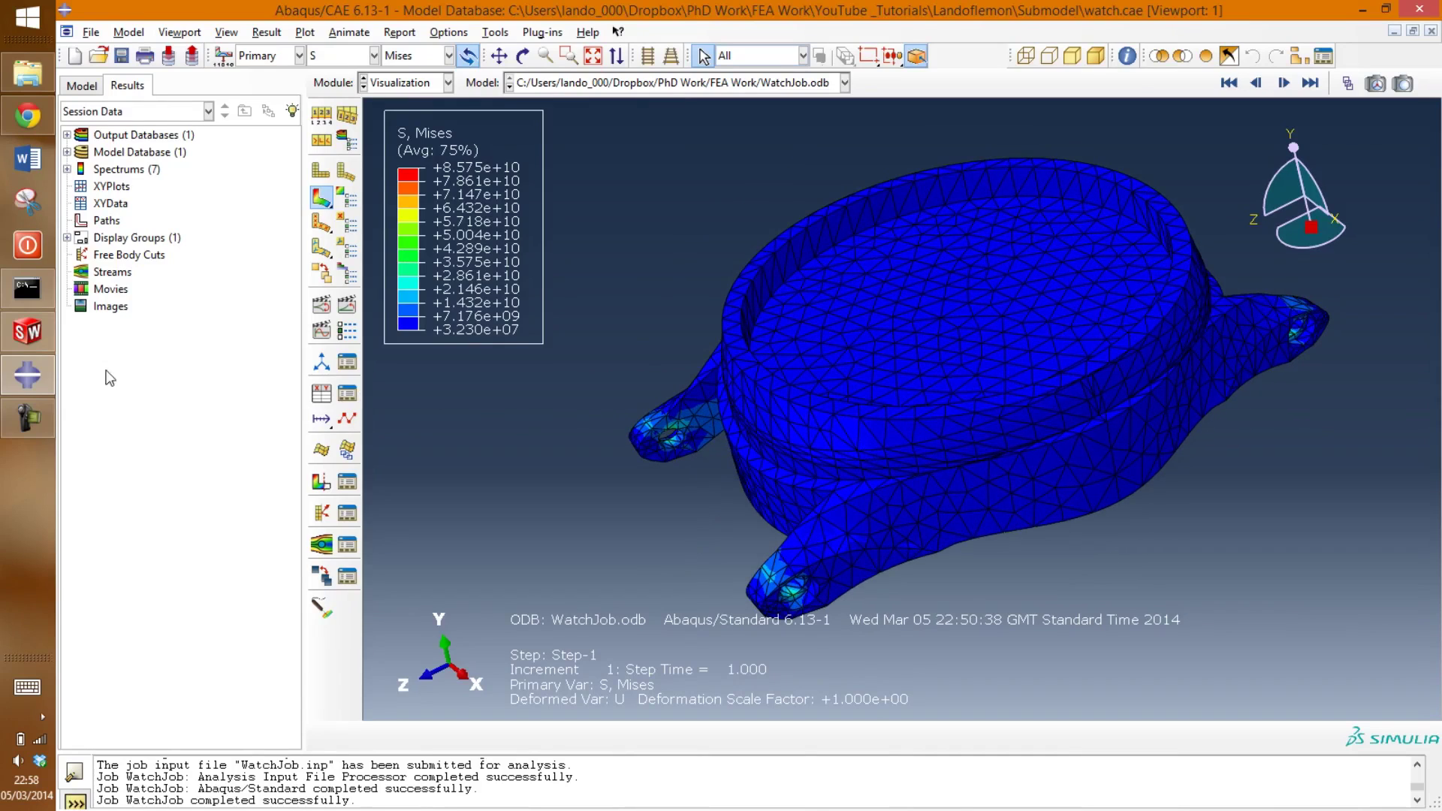
{"action": "left_click", "coordinate": [29, 340]}
{"action": "middle_click_drag", "start_coordinate": [939, 409], "coordinate": [1029, 370]}
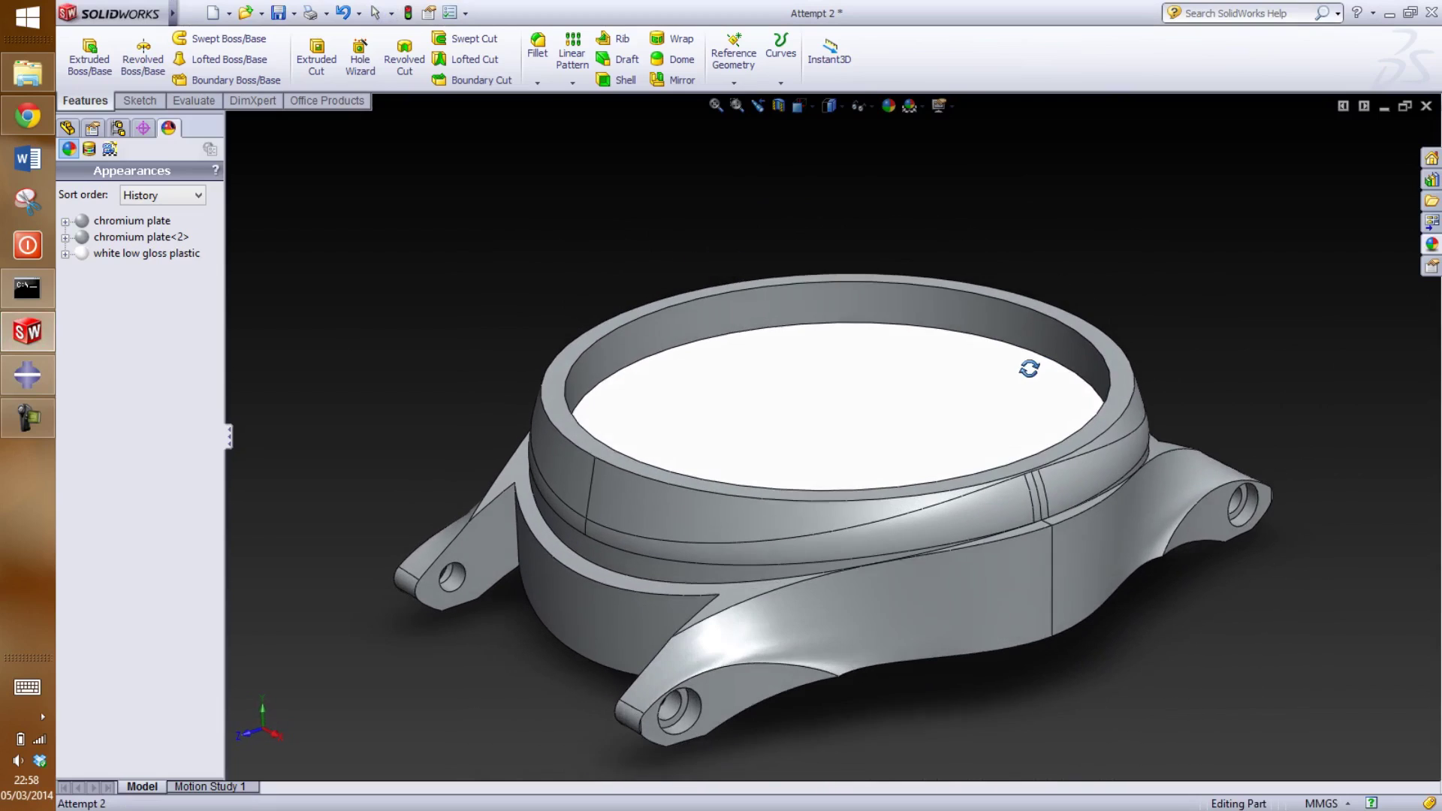
{"action": "scroll", "coordinate": [1014, 496], "scroll_direction": "up", "scroll_amount": 2}
{"action": "scroll", "coordinate": [1011, 495], "scroll_direction": "down", "scroll_amount": 2}
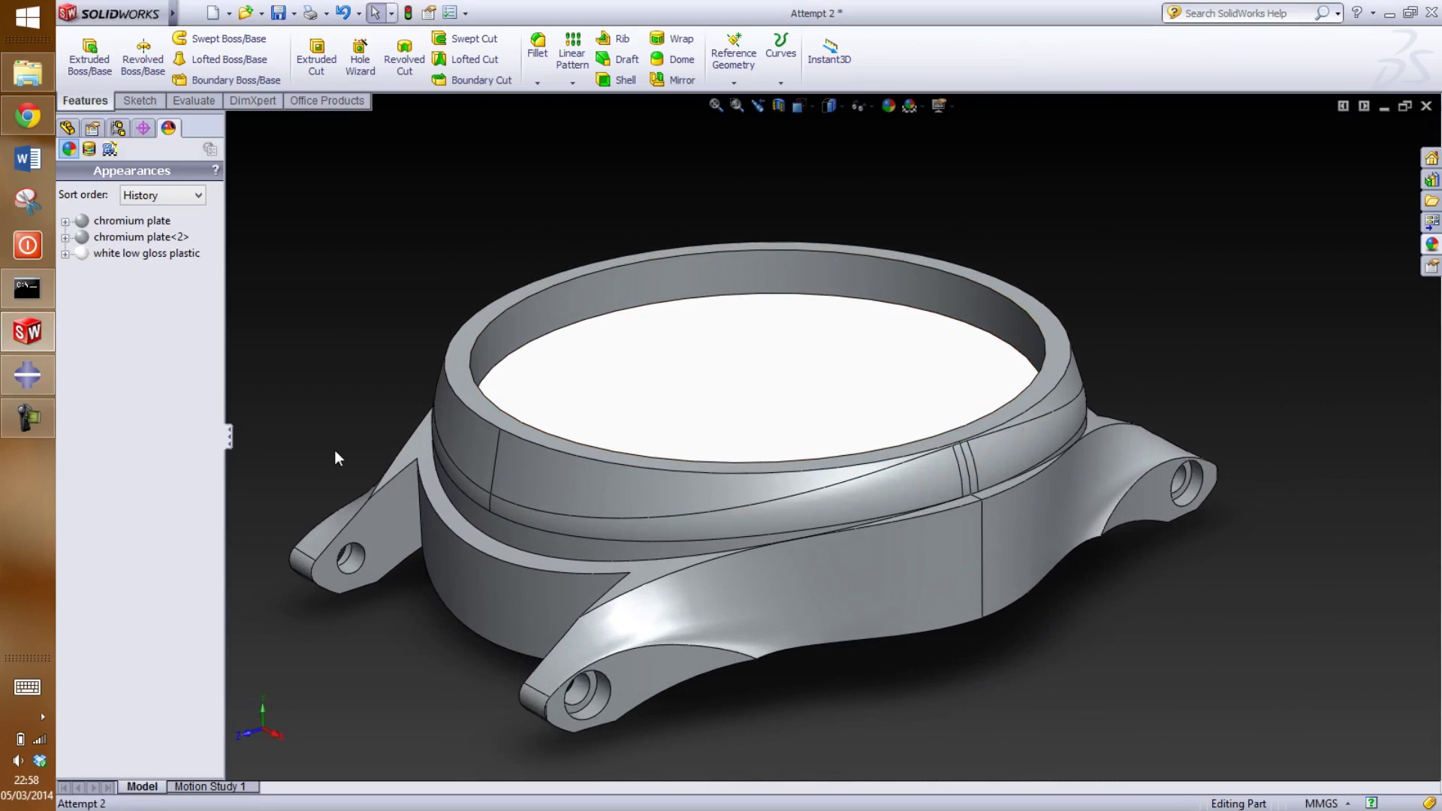
{"action": "left_click", "coordinate": [26, 383]}
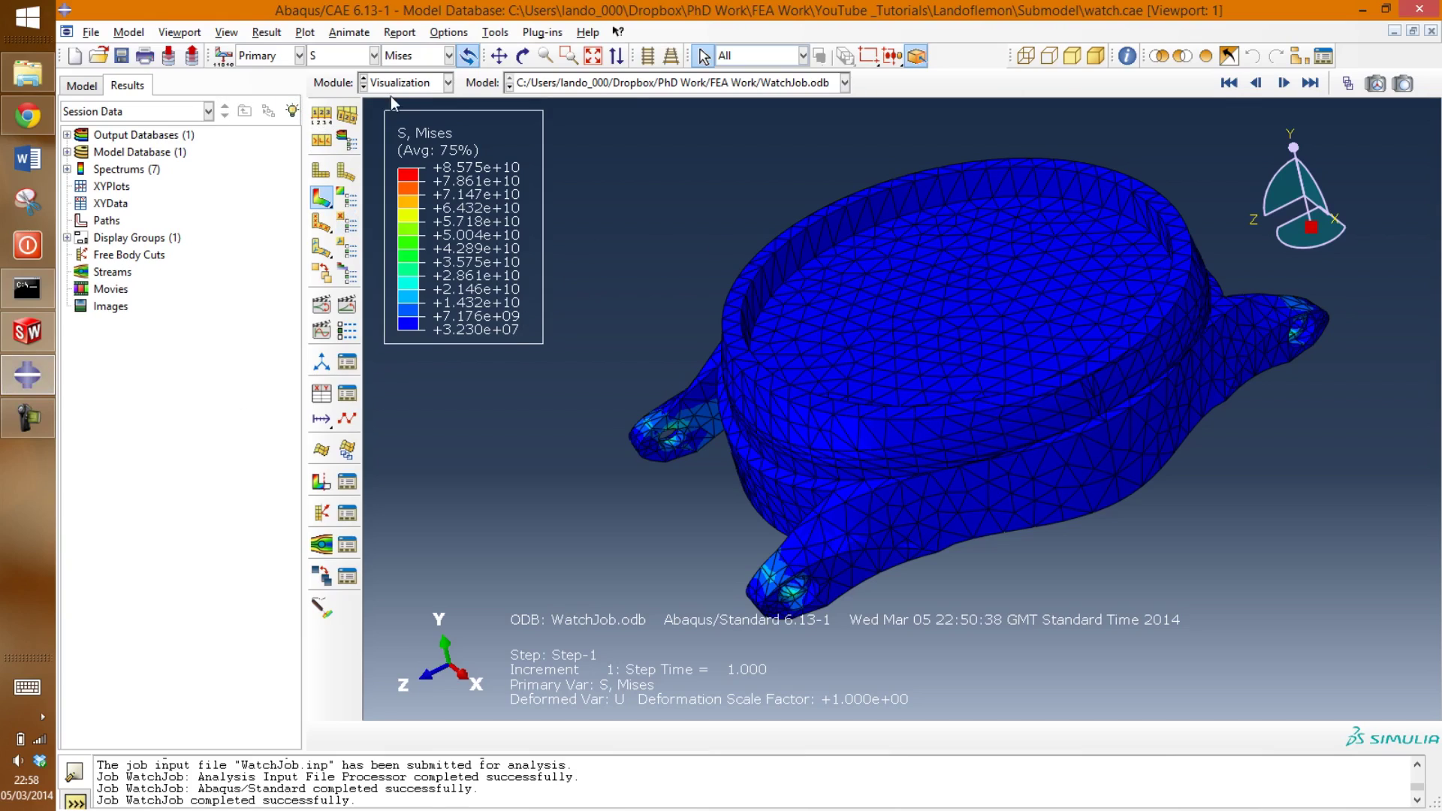
Step: Switch the viewport to the Load module to show the watch part's loads and boundary conditions
{"action": "left_click", "coordinate": [418, 84]}
{"action": "left_click", "coordinate": [416, 189]}
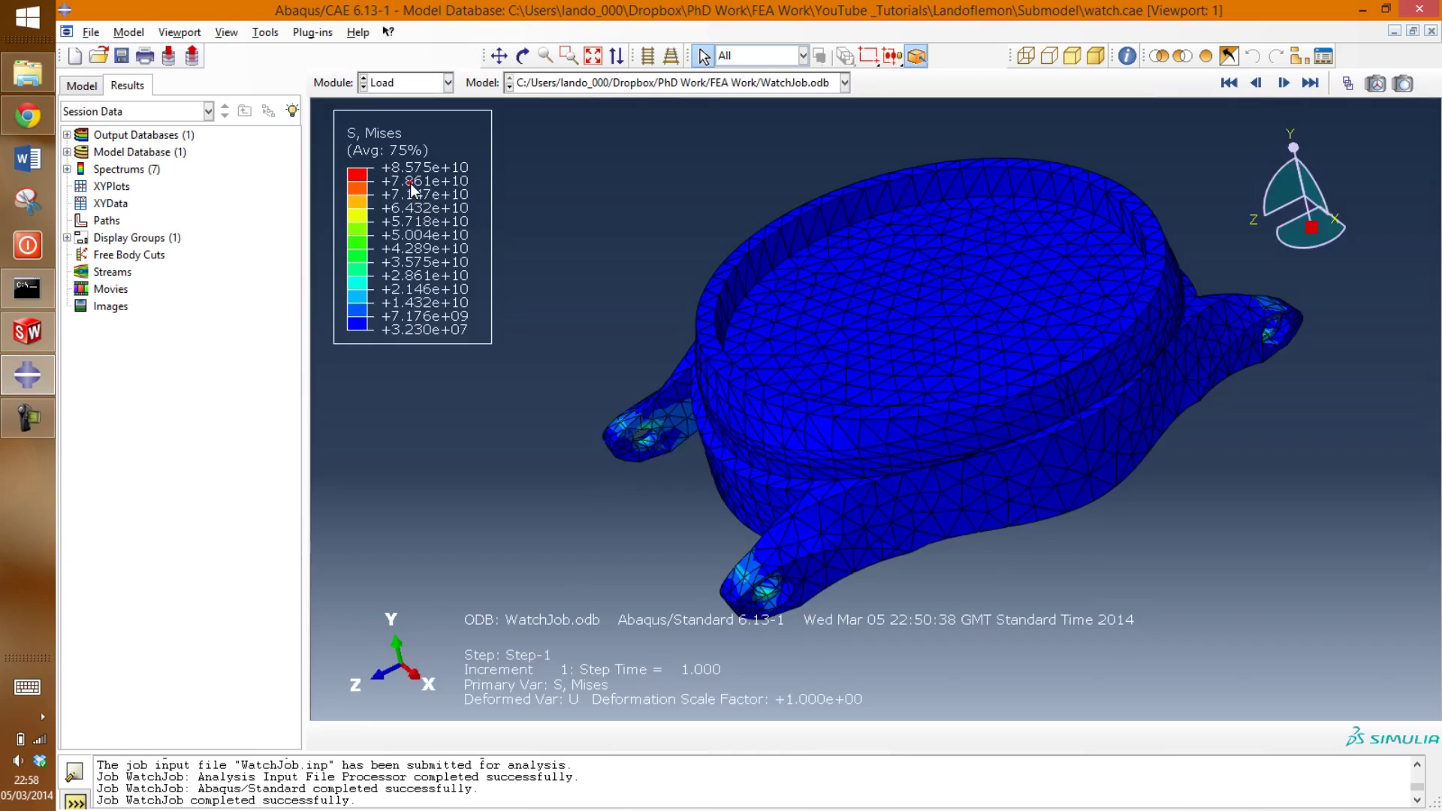
{"action": "left_click_drag", "start_coordinate": [1008, 532], "coordinate": [958, 381], "text": "ctrl+alt"}
{"action": "scroll", "coordinate": [1197, 412], "scroll_direction": "down", "scroll_amount": 8}
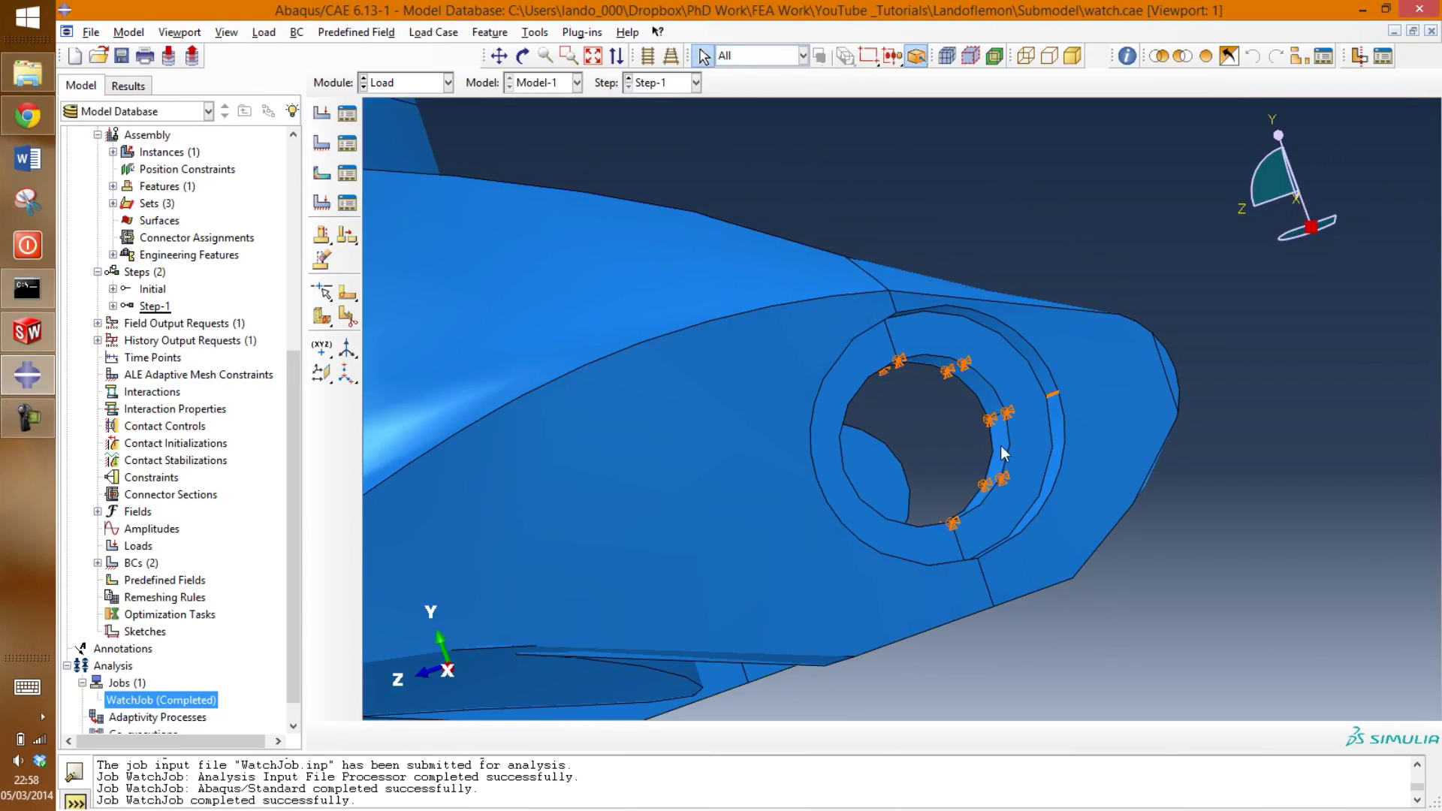
{"action": "scroll", "coordinate": [1001, 421], "scroll_direction": "down", "scroll_amount": 3}
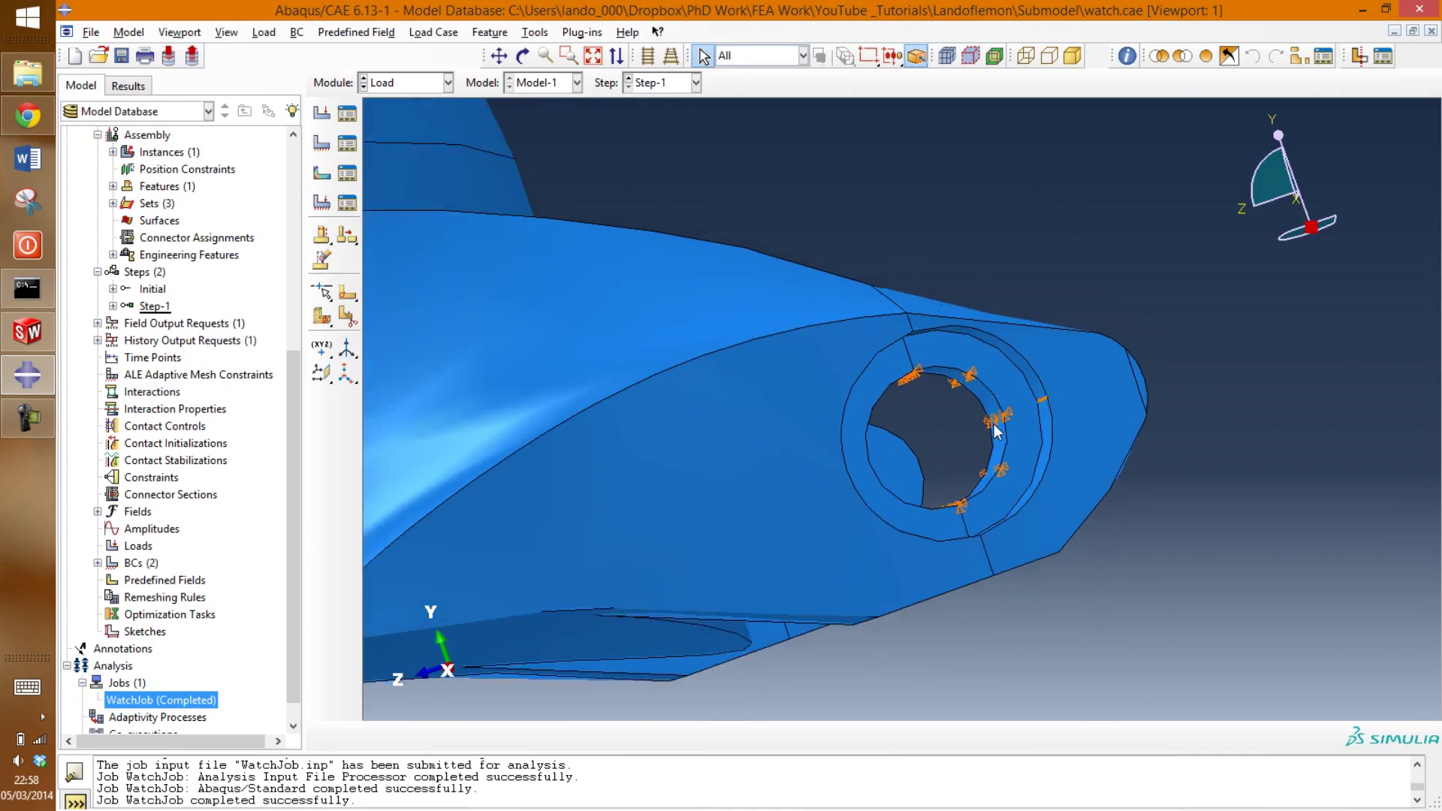
{"action": "scroll", "coordinate": [1001, 438], "scroll_direction": "down", "scroll_amount": 5}
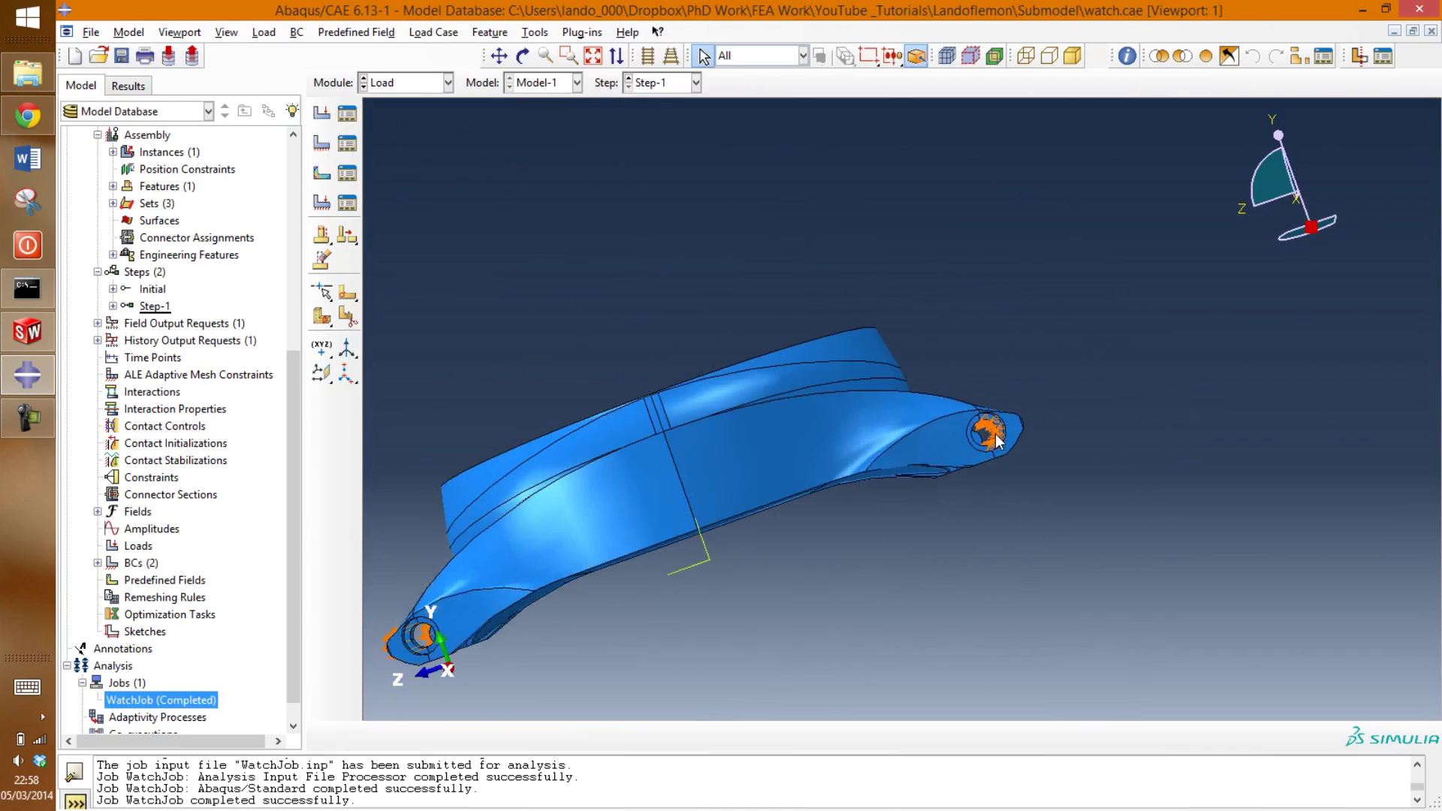
Step: Rotate and zoom the watch part to inspect the load markers on the top and lugs
{"action": "scroll", "coordinate": [527, 620], "scroll_direction": "up", "scroll_amount": 5}
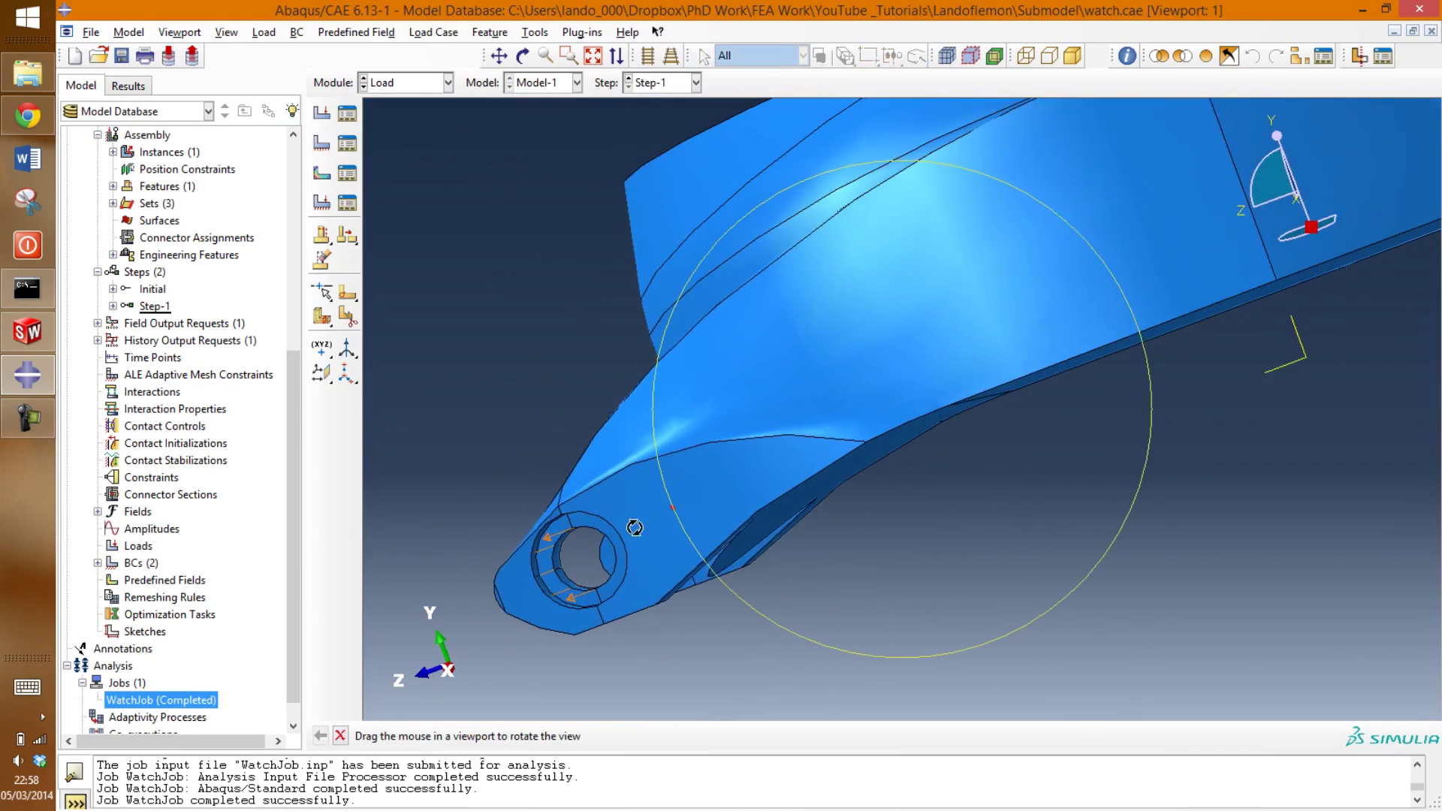
{"action": "scroll", "coordinate": [559, 568], "scroll_direction": "down", "scroll_amount": 5}
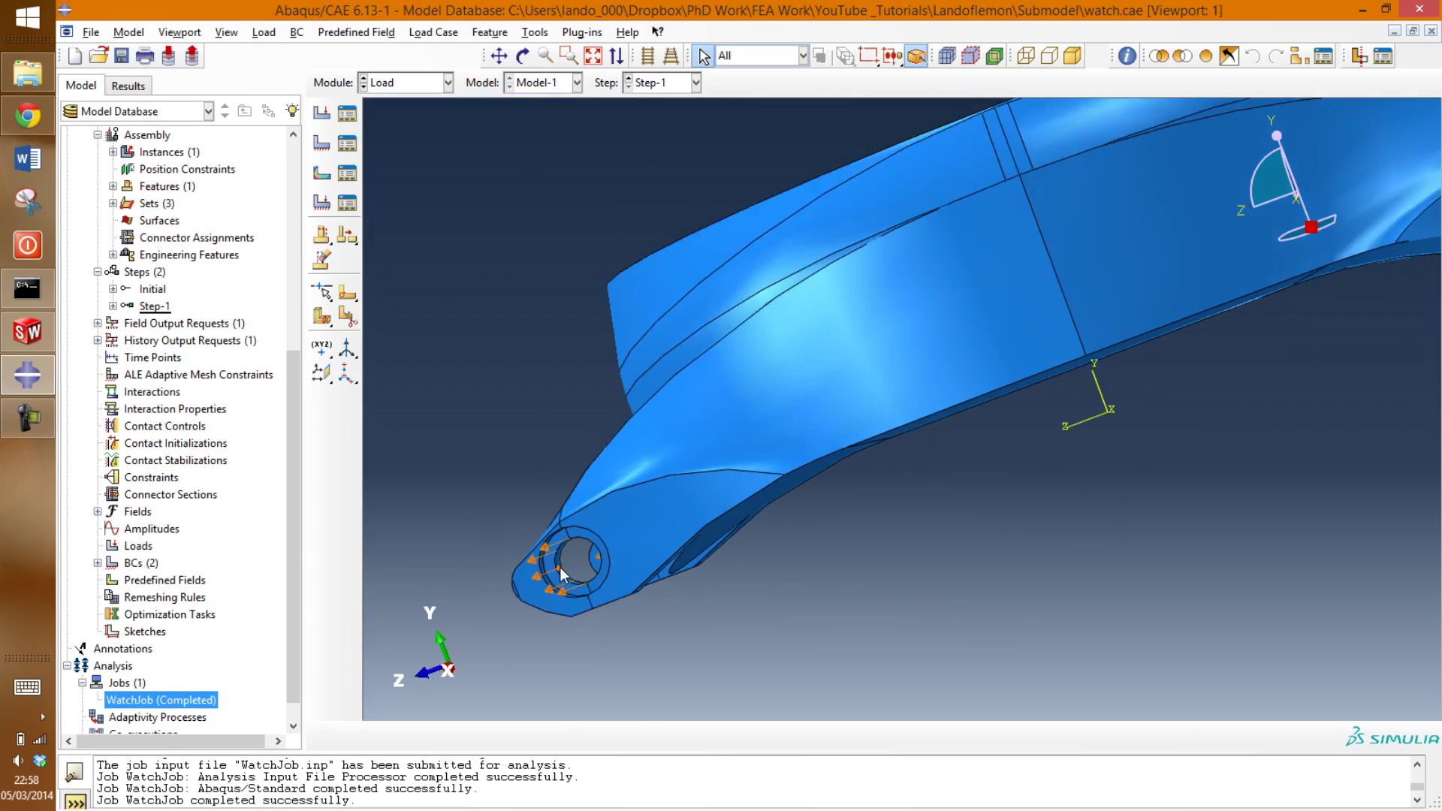
{"action": "left_click_drag", "start_coordinate": [611, 483], "coordinate": [917, 489], "text": "ctrl+alt"}
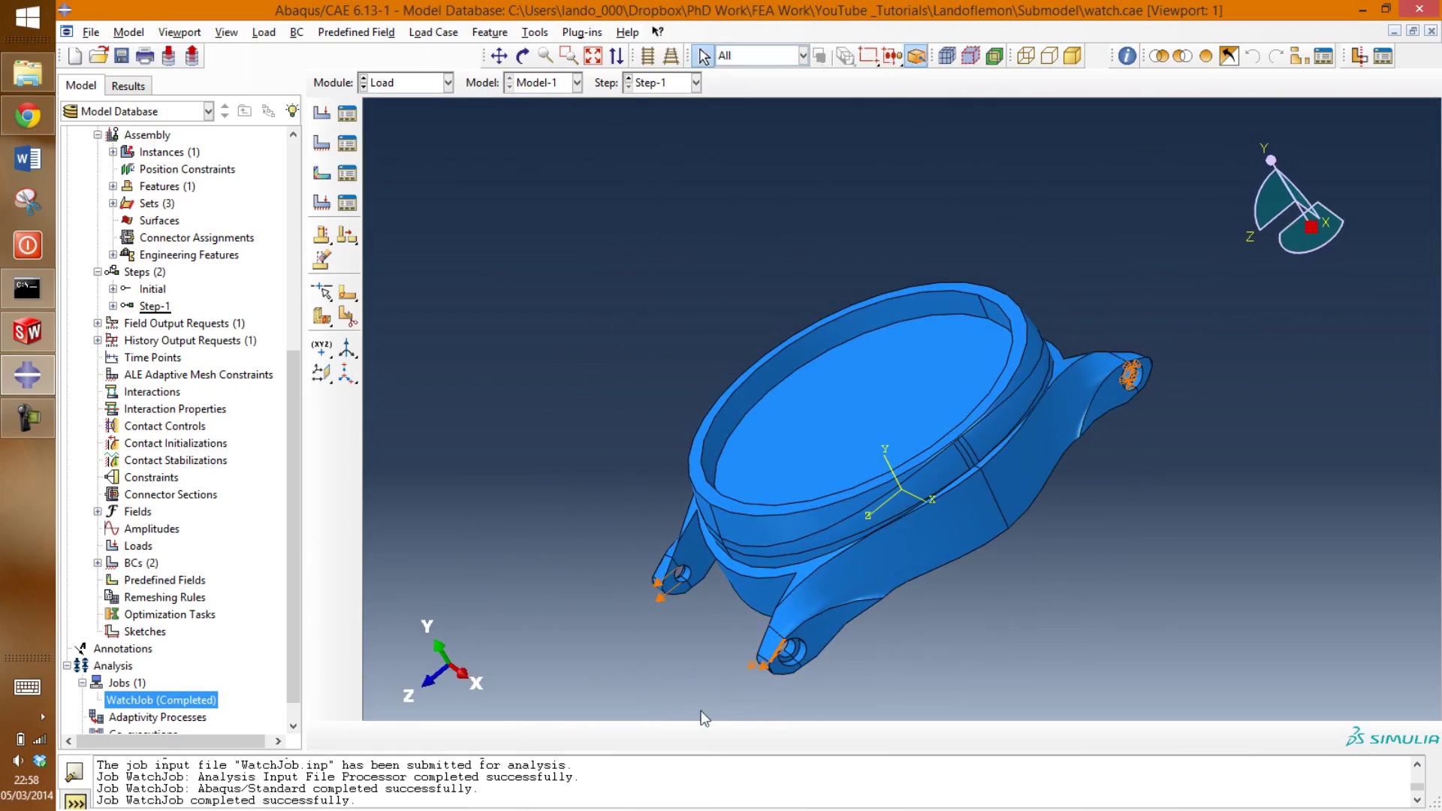
{"action": "left_click_drag", "start_coordinate": [671, 608], "coordinate": [1040, 514], "text": "ctrl+alt"}
{"action": "left_click_drag", "start_coordinate": [943, 580], "coordinate": [939, 607], "text": "ctrl+alt"}
{"action": "scroll", "coordinate": [849, 633], "scroll_direction": "down", "scroll_amount": 3}
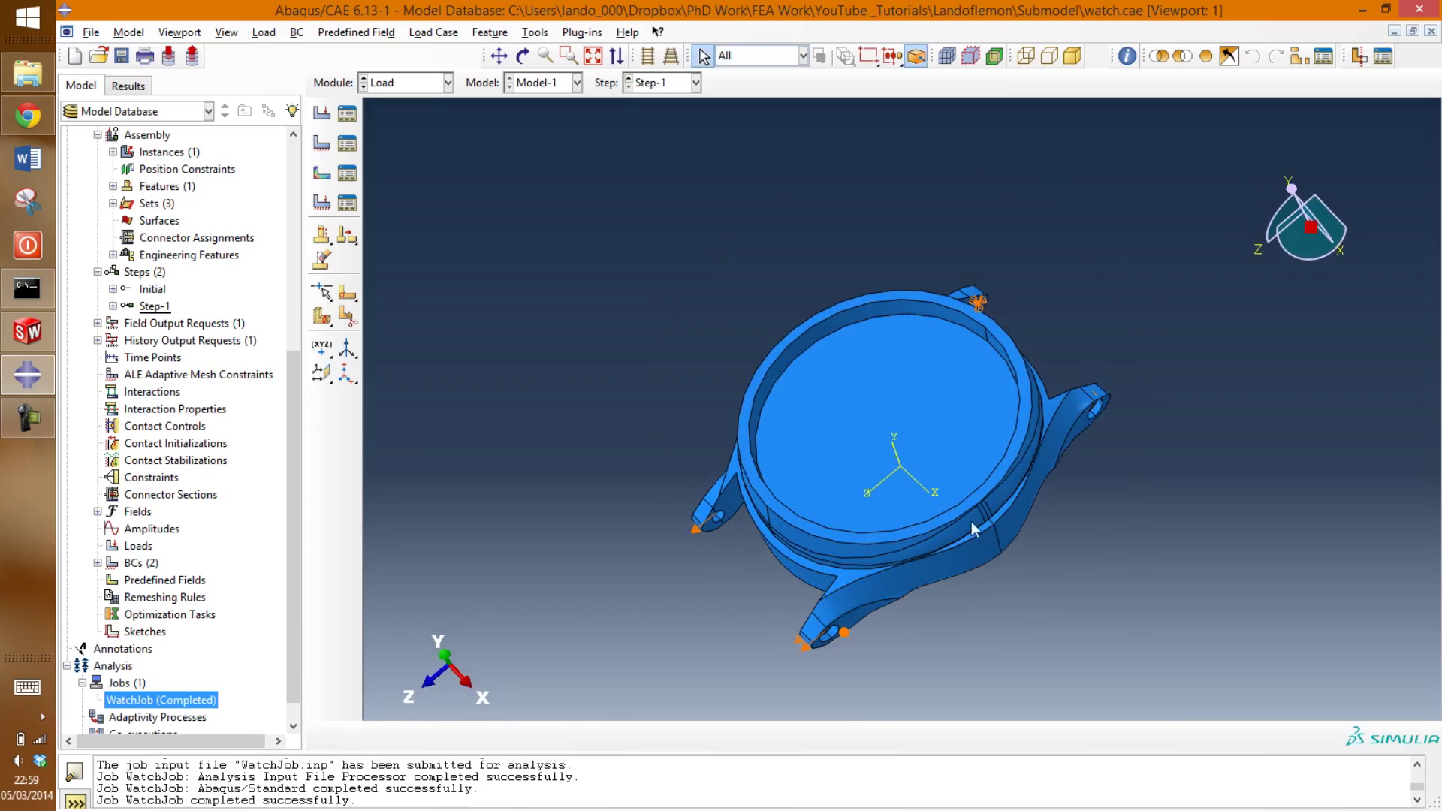
{"action": "left_click_drag", "start_coordinate": [971, 521], "coordinate": [901, 481], "text": "ctrl+alt"}
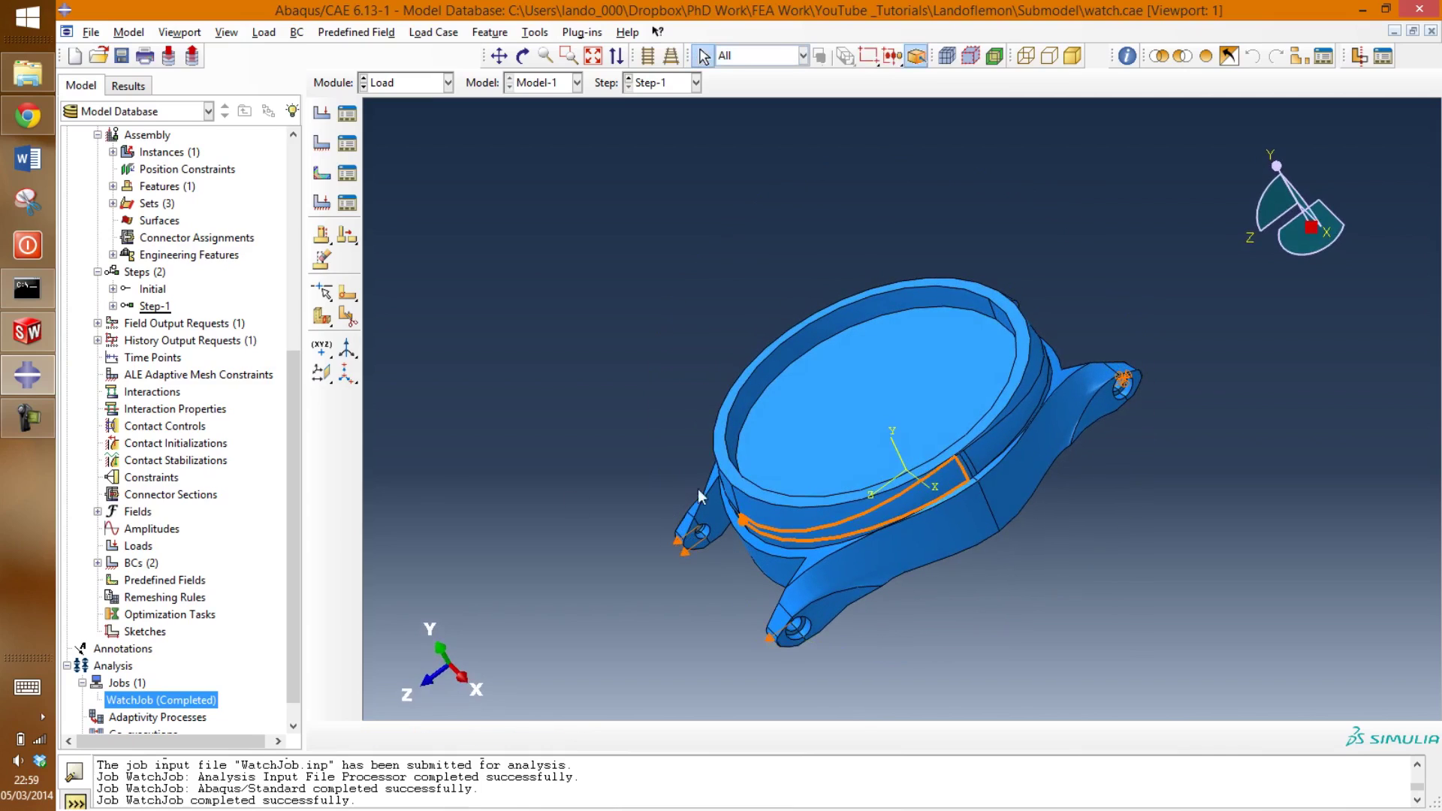
{"action": "right_click", "coordinate": [180, 706]}
Step: Display the completed WatchJob's von Mises stress results on the watch model
{"action": "left_click", "coordinate": [235, 761]}
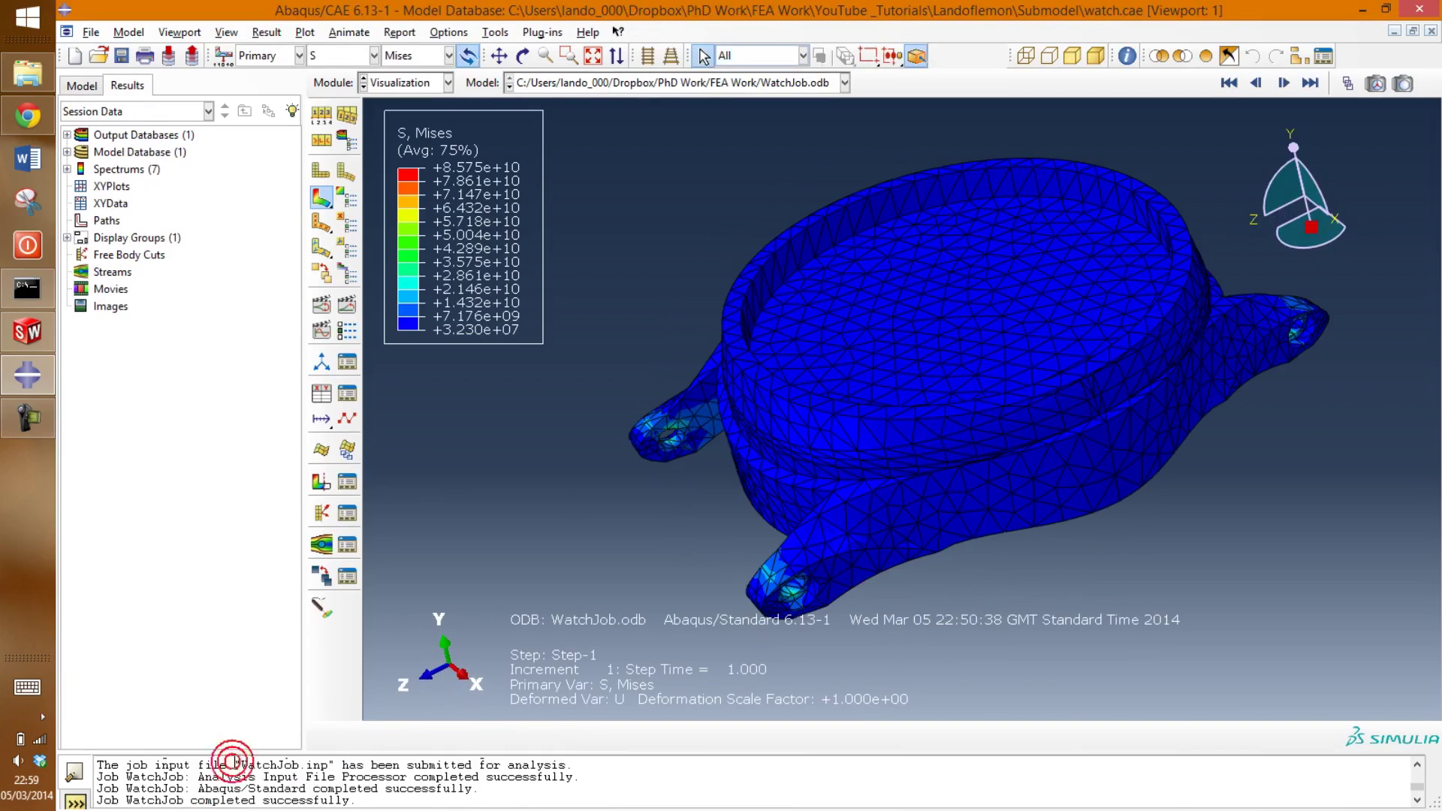
{"action": "scroll", "coordinate": [1079, 422], "scroll_direction": "down", "scroll_amount": 2}
{"action": "left_click_drag", "start_coordinate": [1178, 374], "coordinate": [1171, 409], "text": "ctrl+alt"}
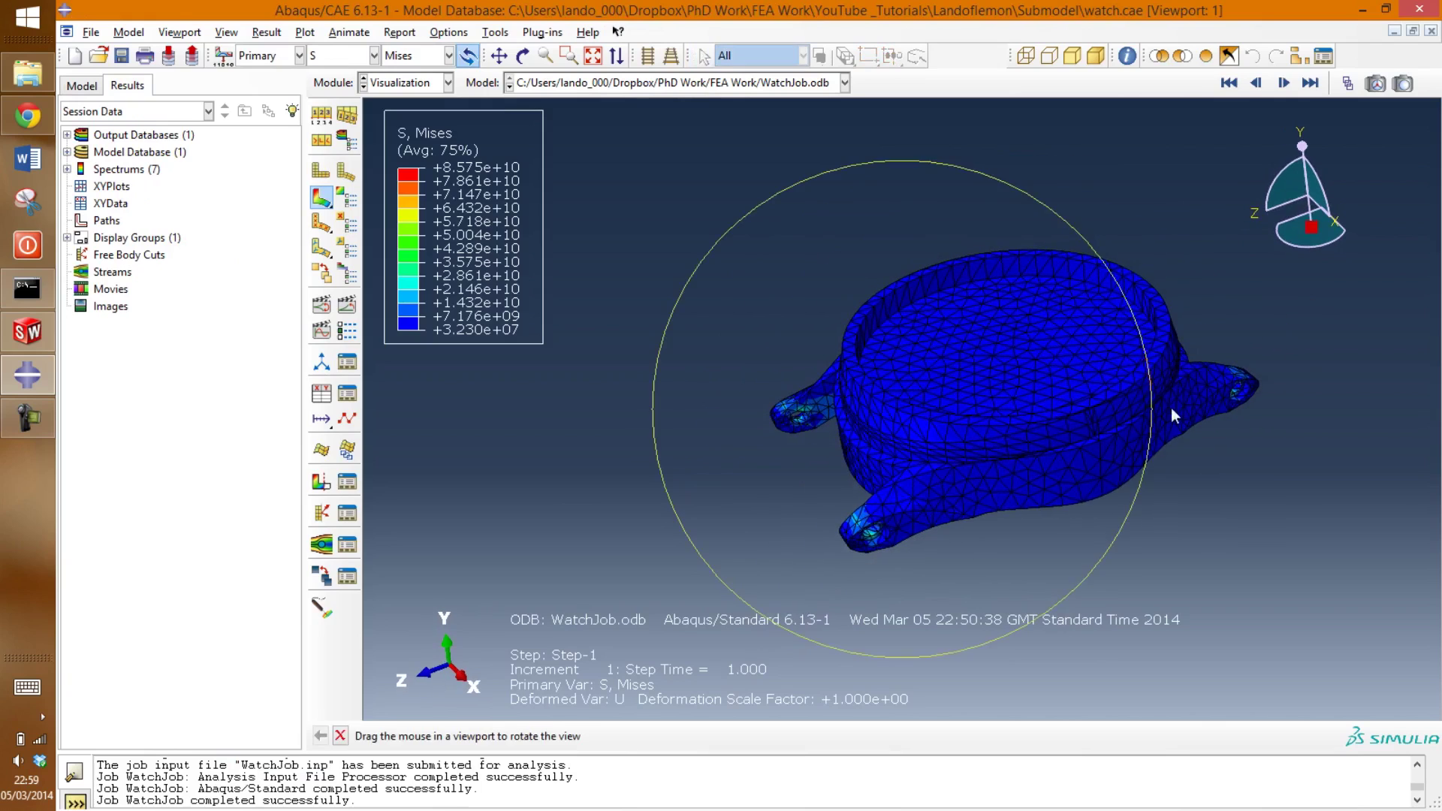
{"action": "scroll", "coordinate": [1134, 434], "scroll_direction": "up", "scroll_amount": 3}
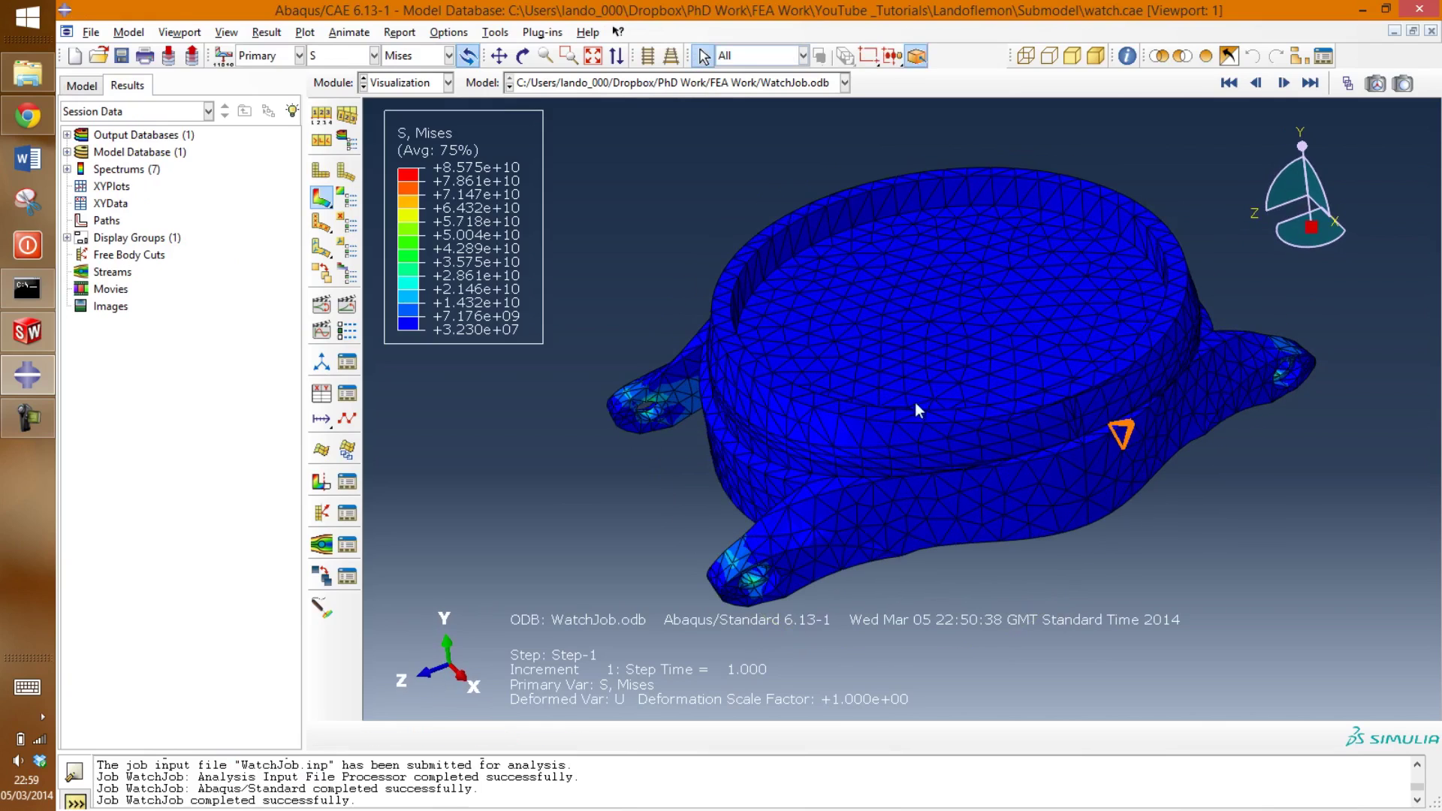
Step: Rotate and zoom the stressed watch to examine the lugs from several angles, including below
{"action": "left_click_drag", "start_coordinate": [1076, 328], "coordinate": [1037, 413], "text": "ctrl+alt"}
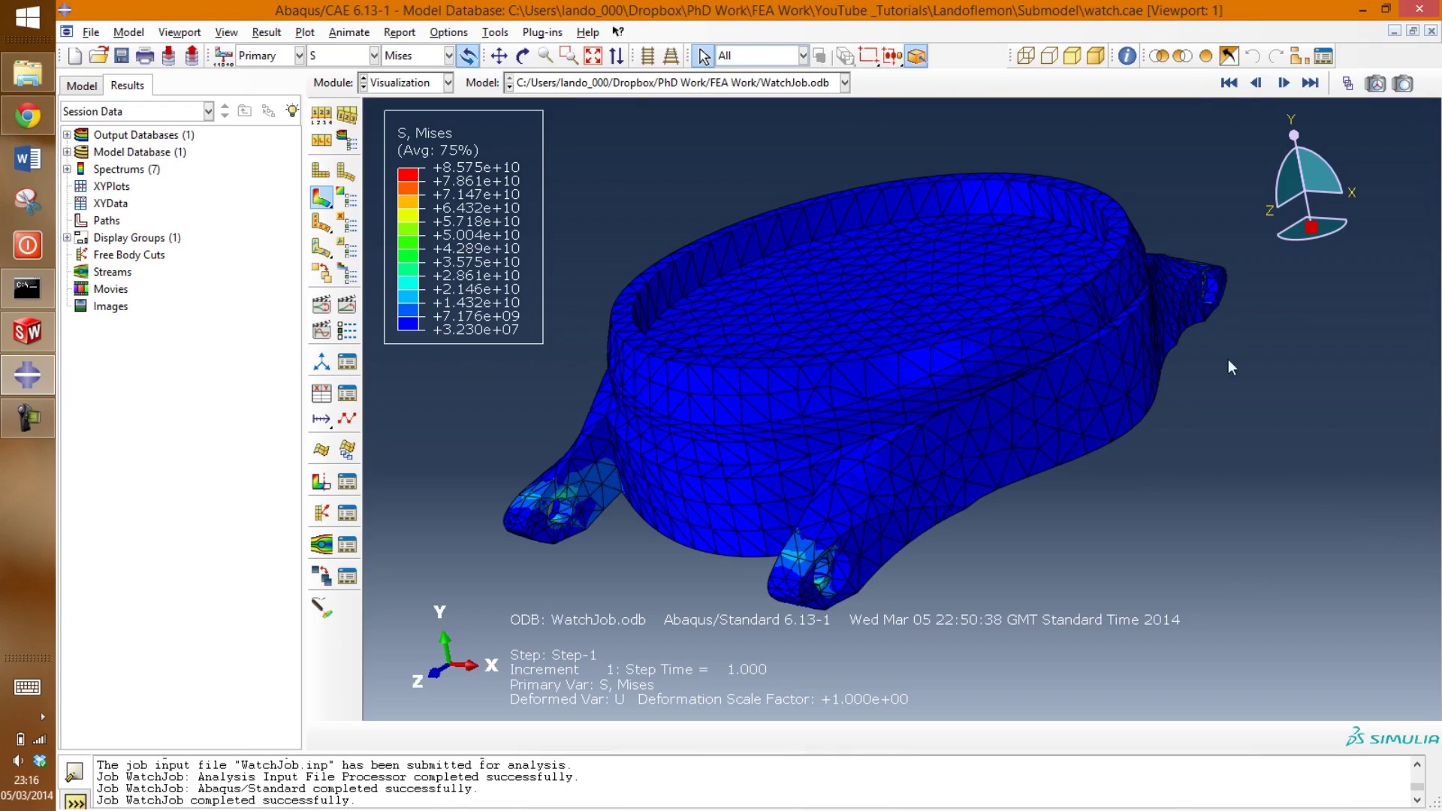
{"action": "left_click_drag", "start_coordinate": [1190, 296], "coordinate": [1171, 375], "text": "ctrl+alt"}
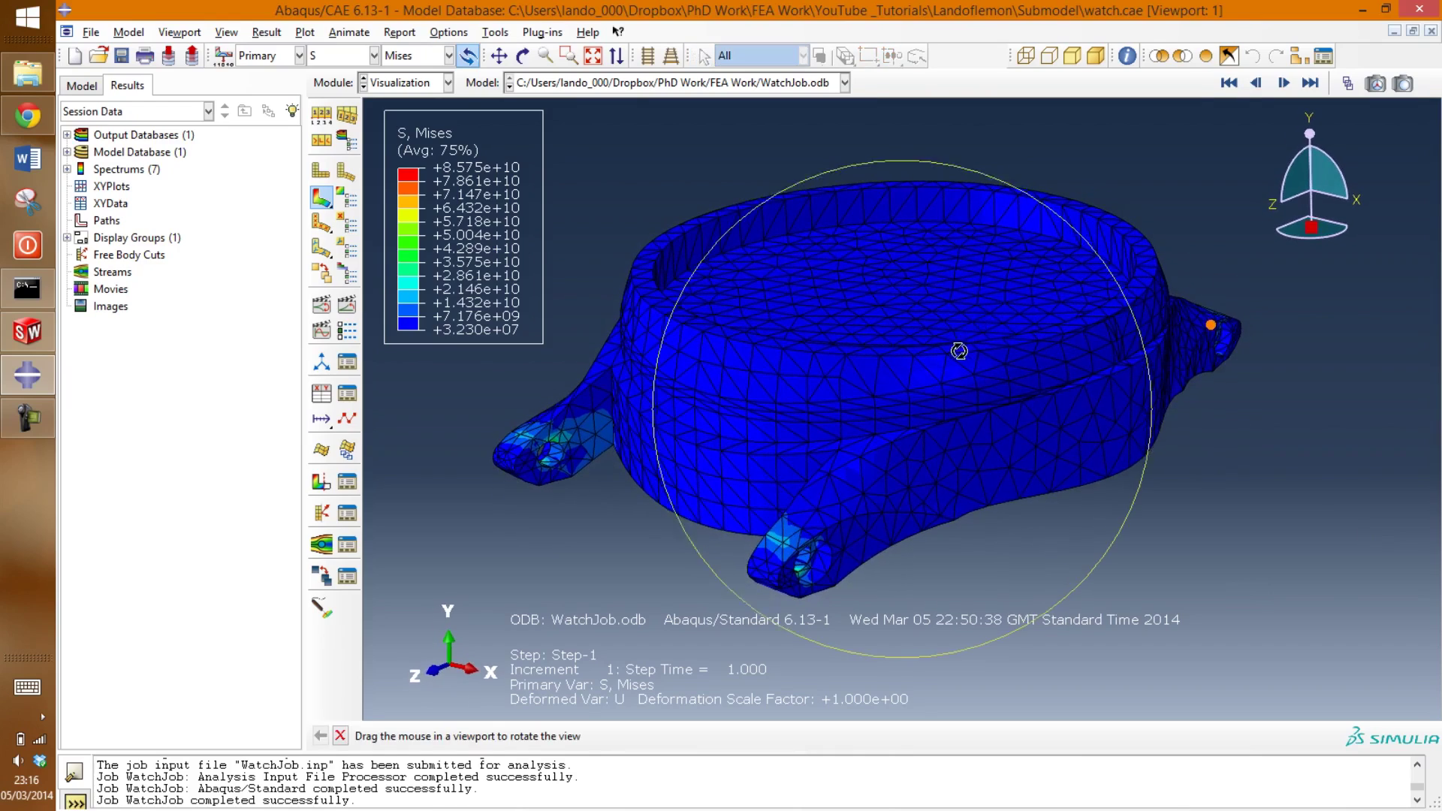
{"action": "left_click_drag", "start_coordinate": [975, 323], "coordinate": [928, 395], "text": "ctrl+alt"}
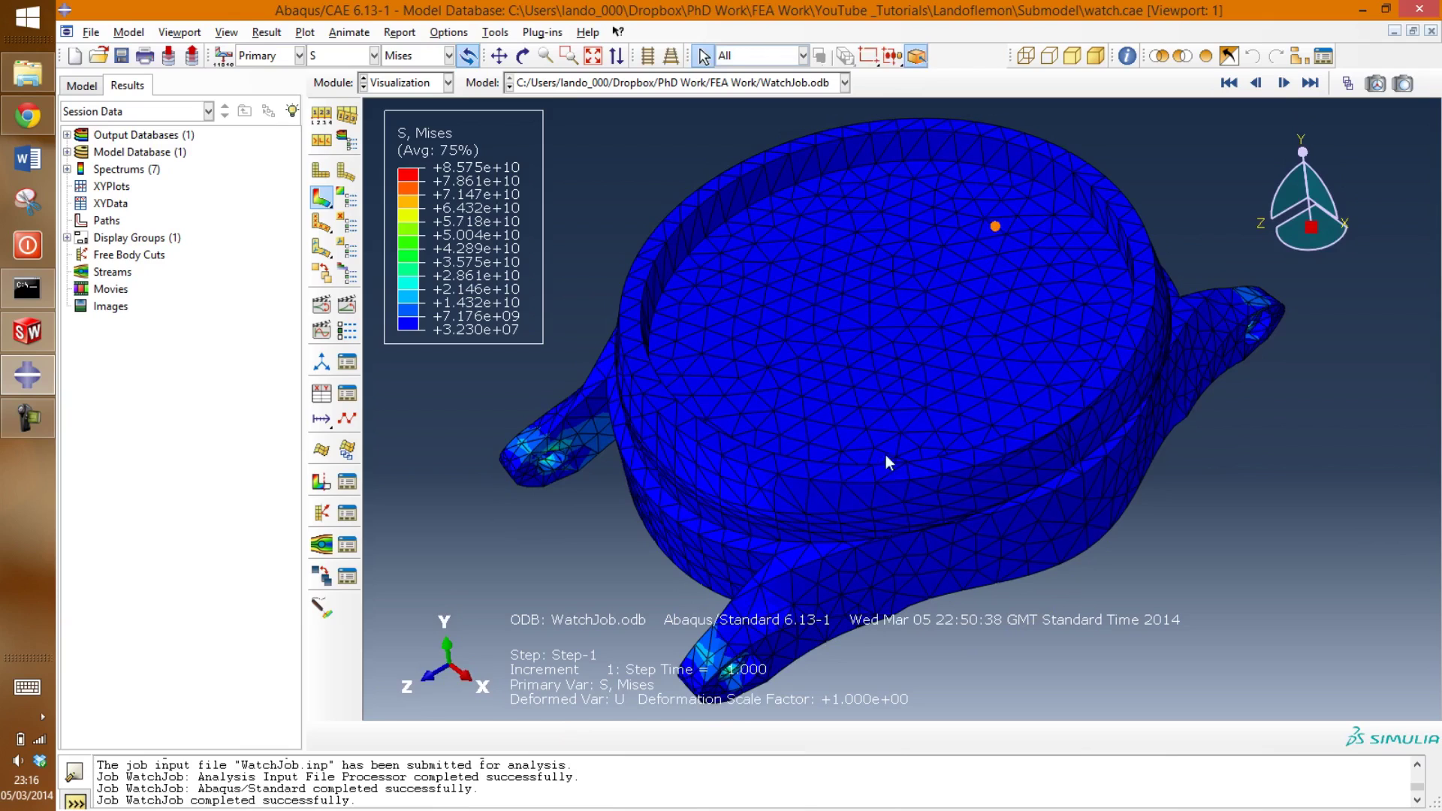
{"action": "left_click_drag", "start_coordinate": [885, 453], "coordinate": [950, 405], "text": "ctrl+alt"}
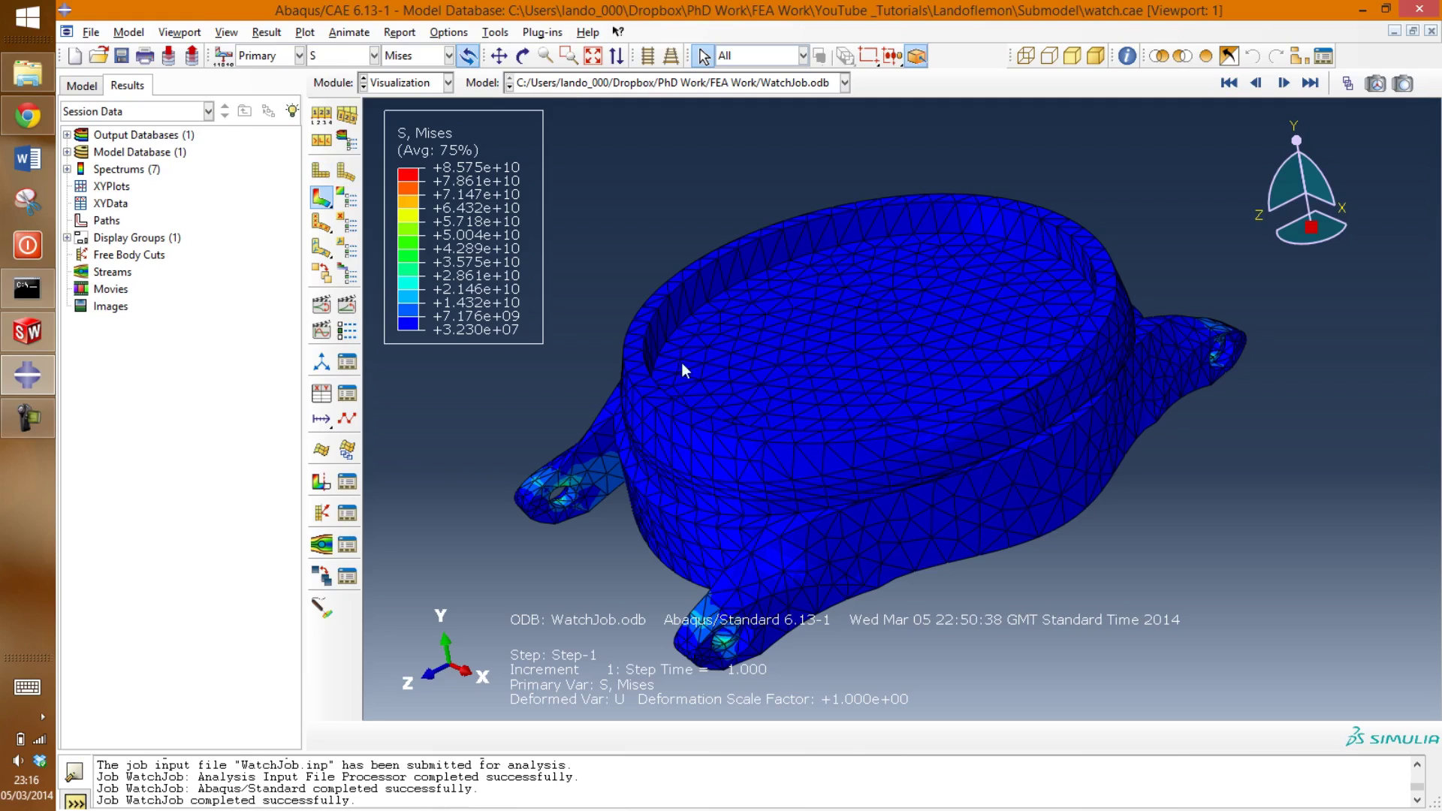
{"action": "left_click_drag", "start_coordinate": [841, 443], "coordinate": [799, 471], "text": "ctrl+alt"}
{"action": "scroll", "coordinate": [706, 552], "scroll_direction": "down", "scroll_amount": 7}
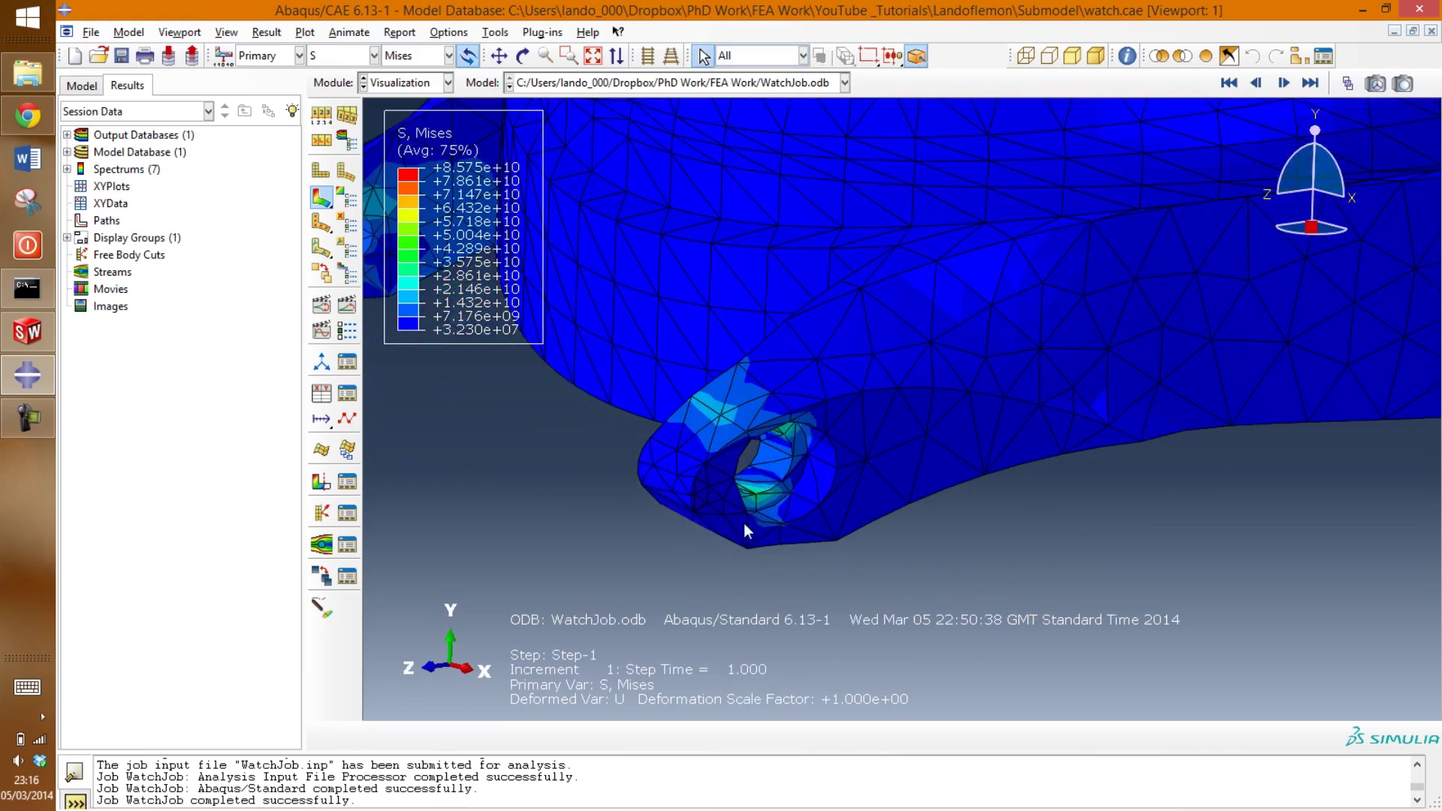
{"action": "scroll", "coordinate": [822, 439], "scroll_direction": "down", "scroll_amount": 5}
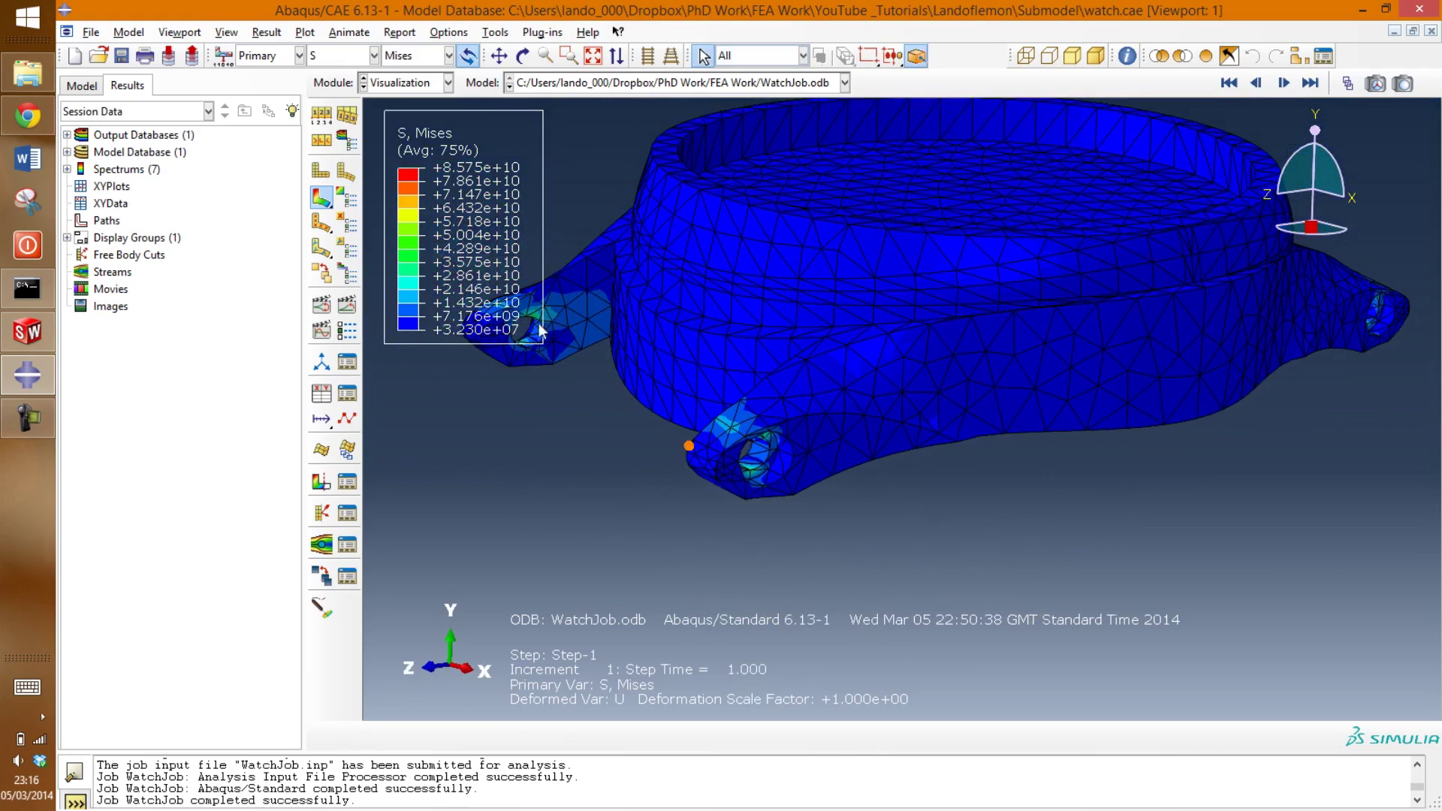
{"action": "scroll", "coordinate": [878, 534], "scroll_direction": "up", "scroll_amount": 2}
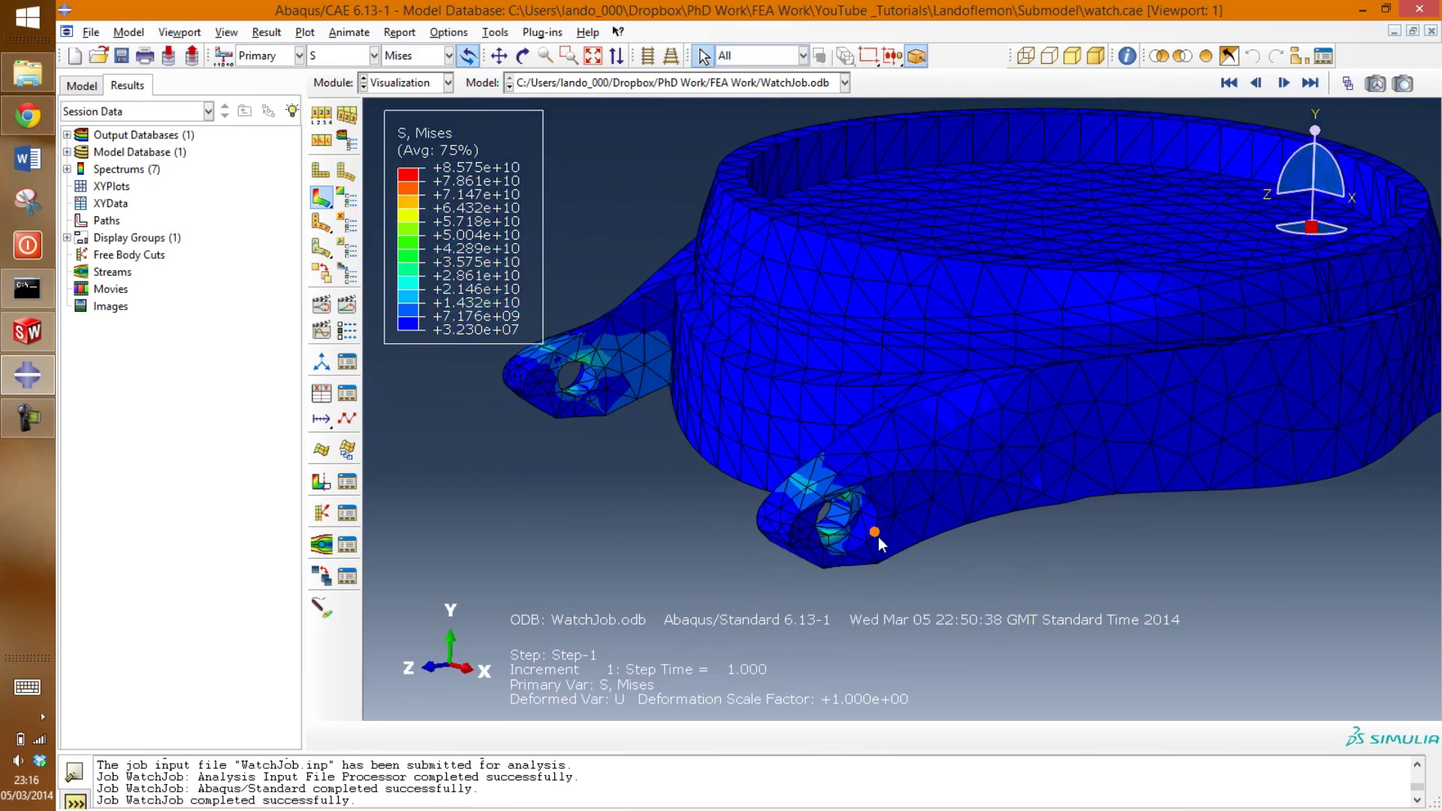
{"action": "left_click", "coordinate": [427, 84]}
Step: In the Part module, copy Model-1 into a new model named watch_sub and collapse Model-1
{"action": "left_click", "coordinate": [413, 105]}
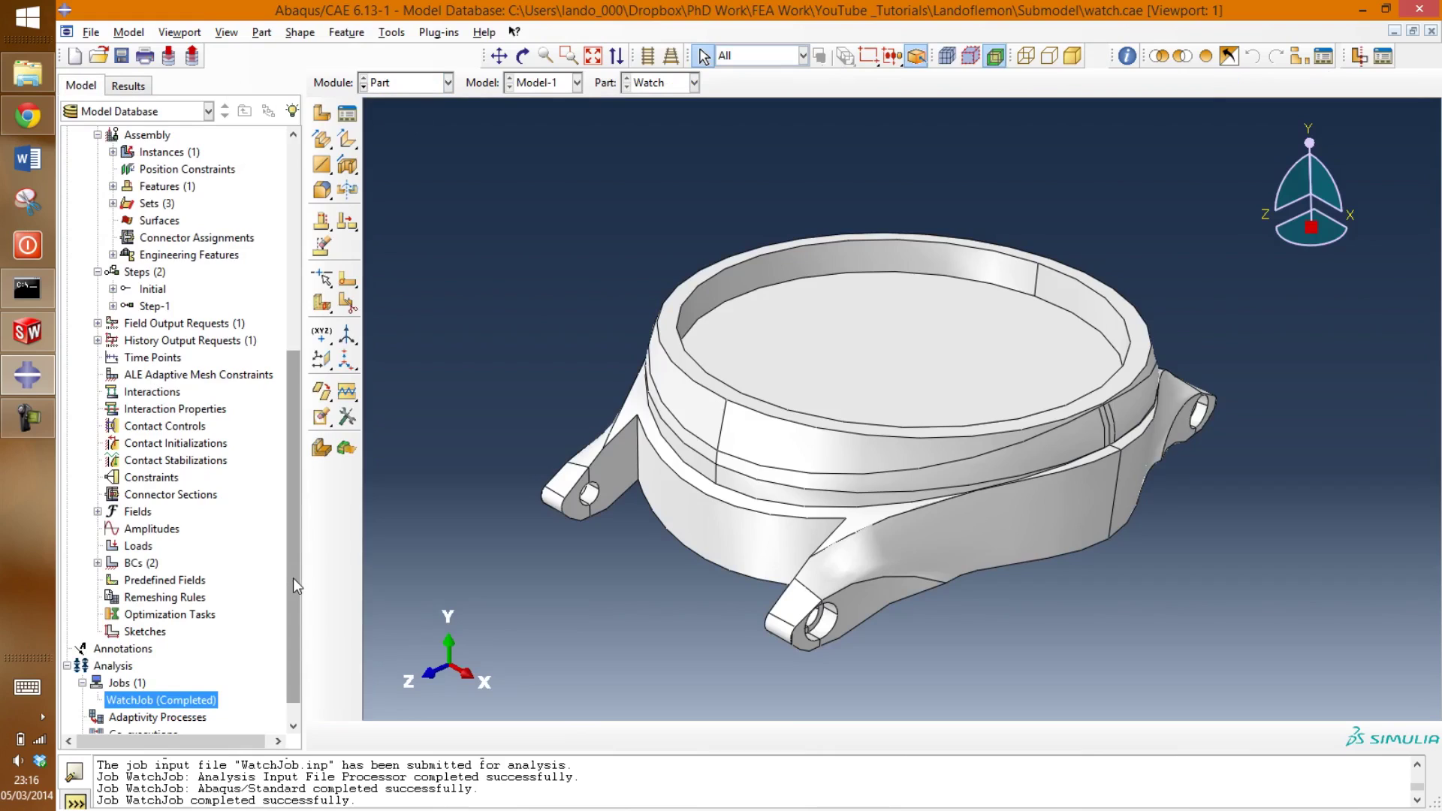
{"action": "left_click_drag", "start_coordinate": [293, 580], "coordinate": [292, 360]}
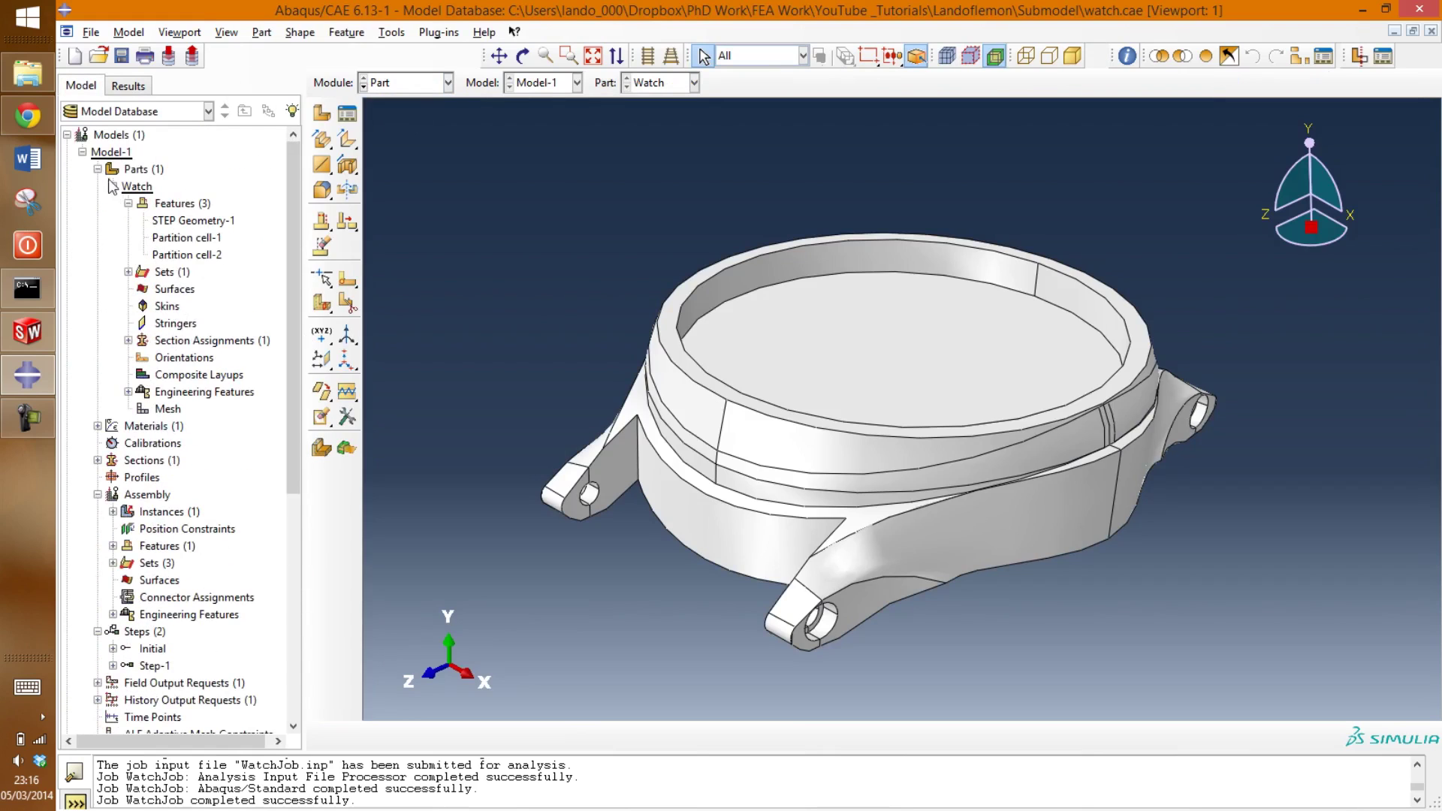
{"action": "left_click", "coordinate": [98, 152]}
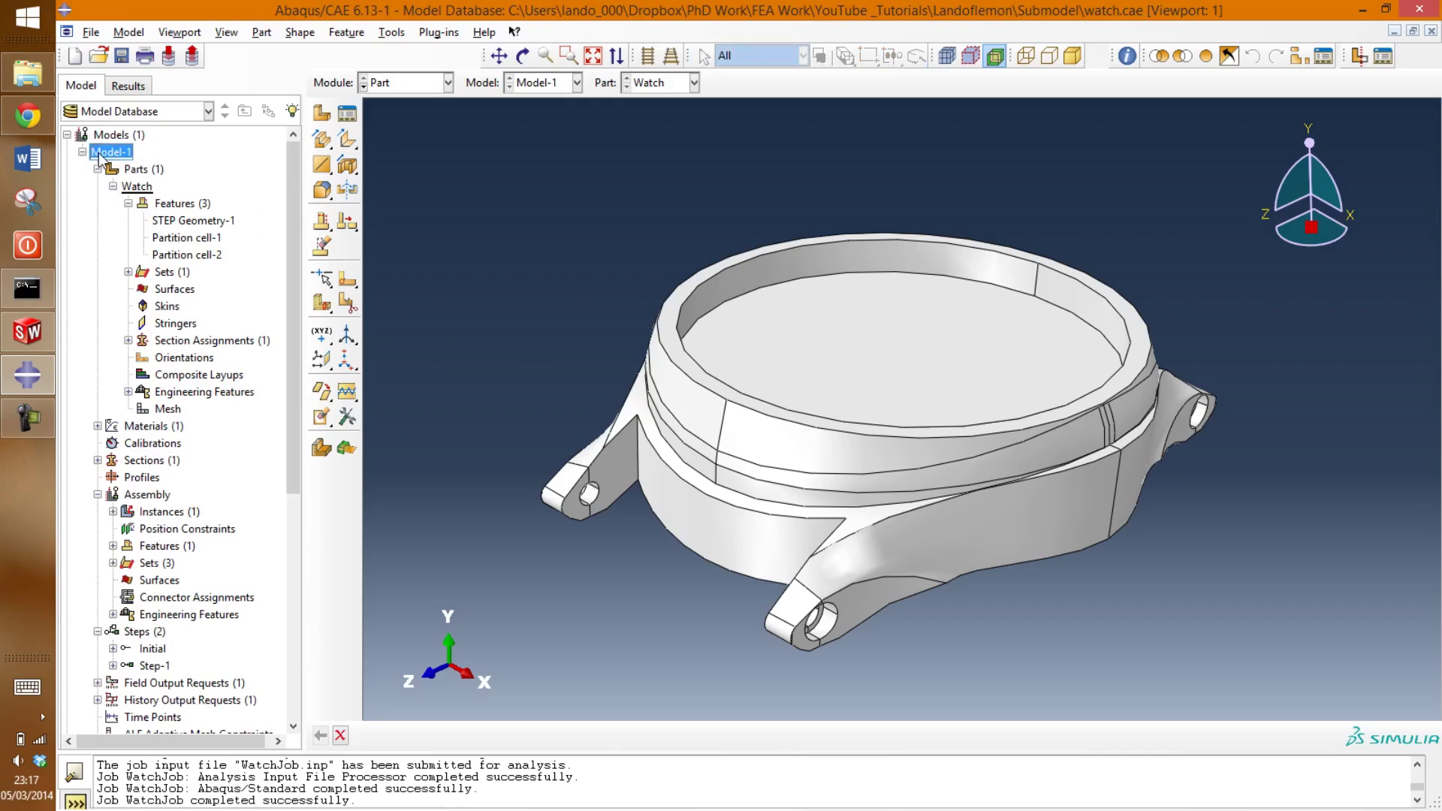
{"action": "right_click", "coordinate": [100, 156]}
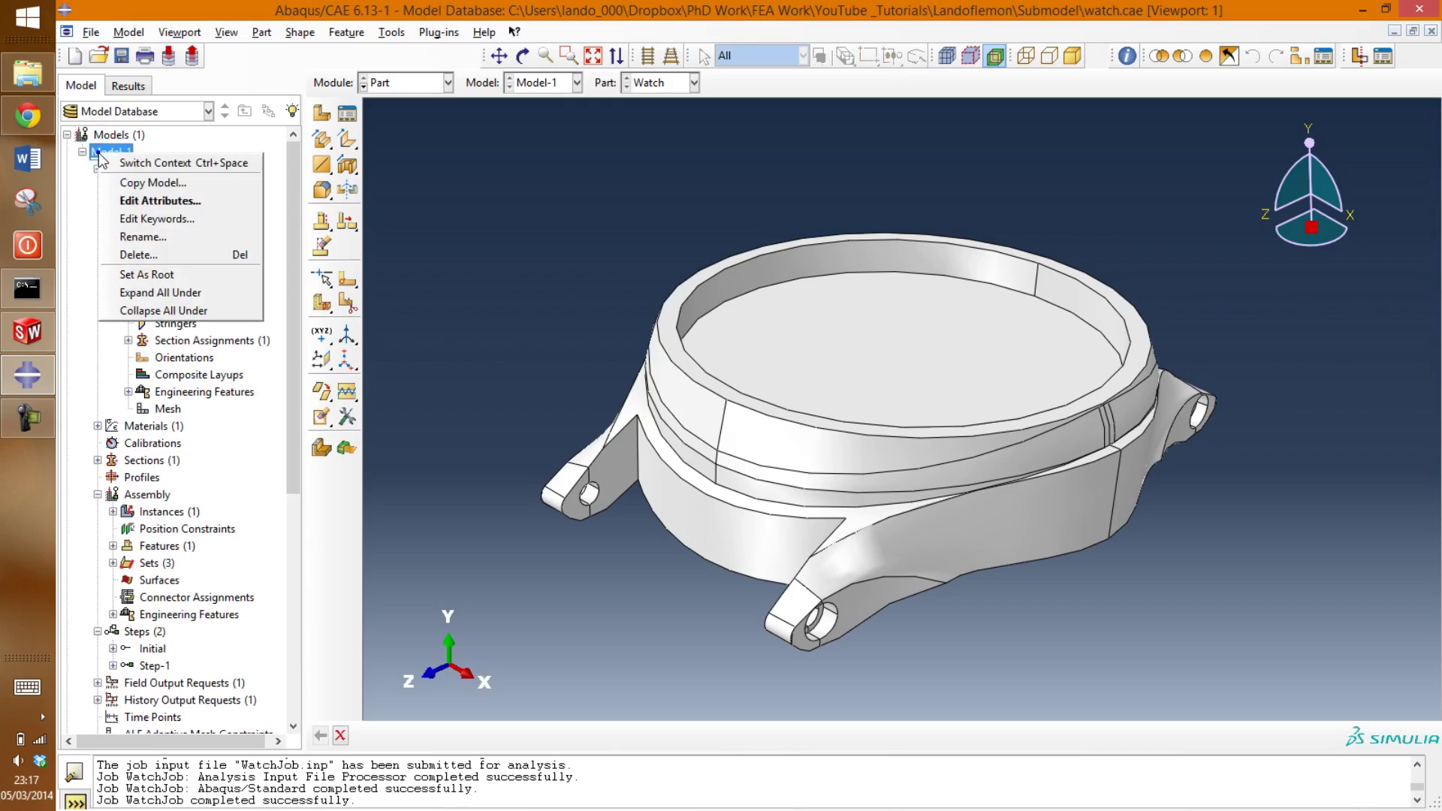
{"action": "left_click", "coordinate": [150, 183]}
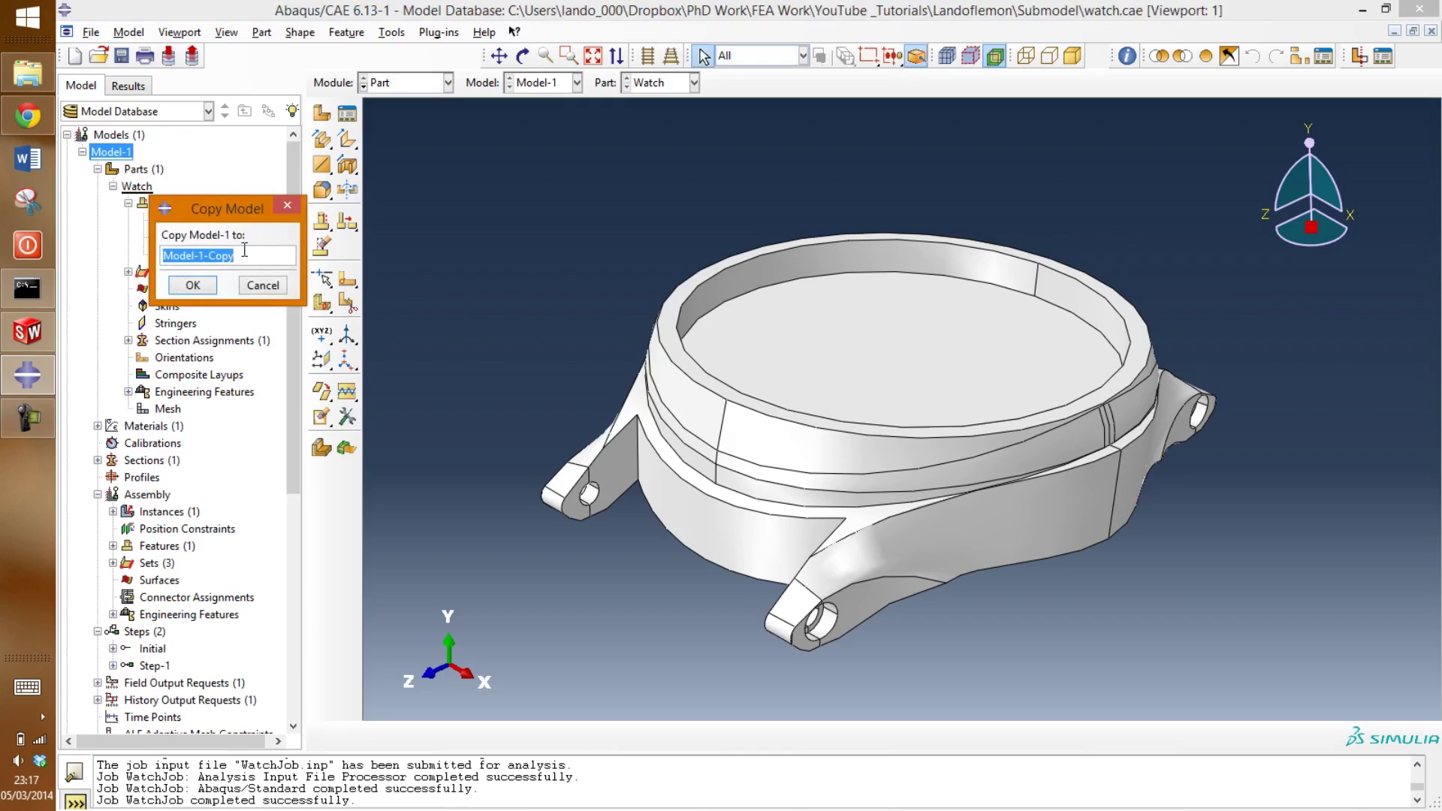
{"action": "left_click", "coordinate": [246, 253]}
{"action": "left_click_drag", "start_coordinate": [252, 265], "coordinate": [158, 259]}
{"action": "type", "text": "watch_sub"}
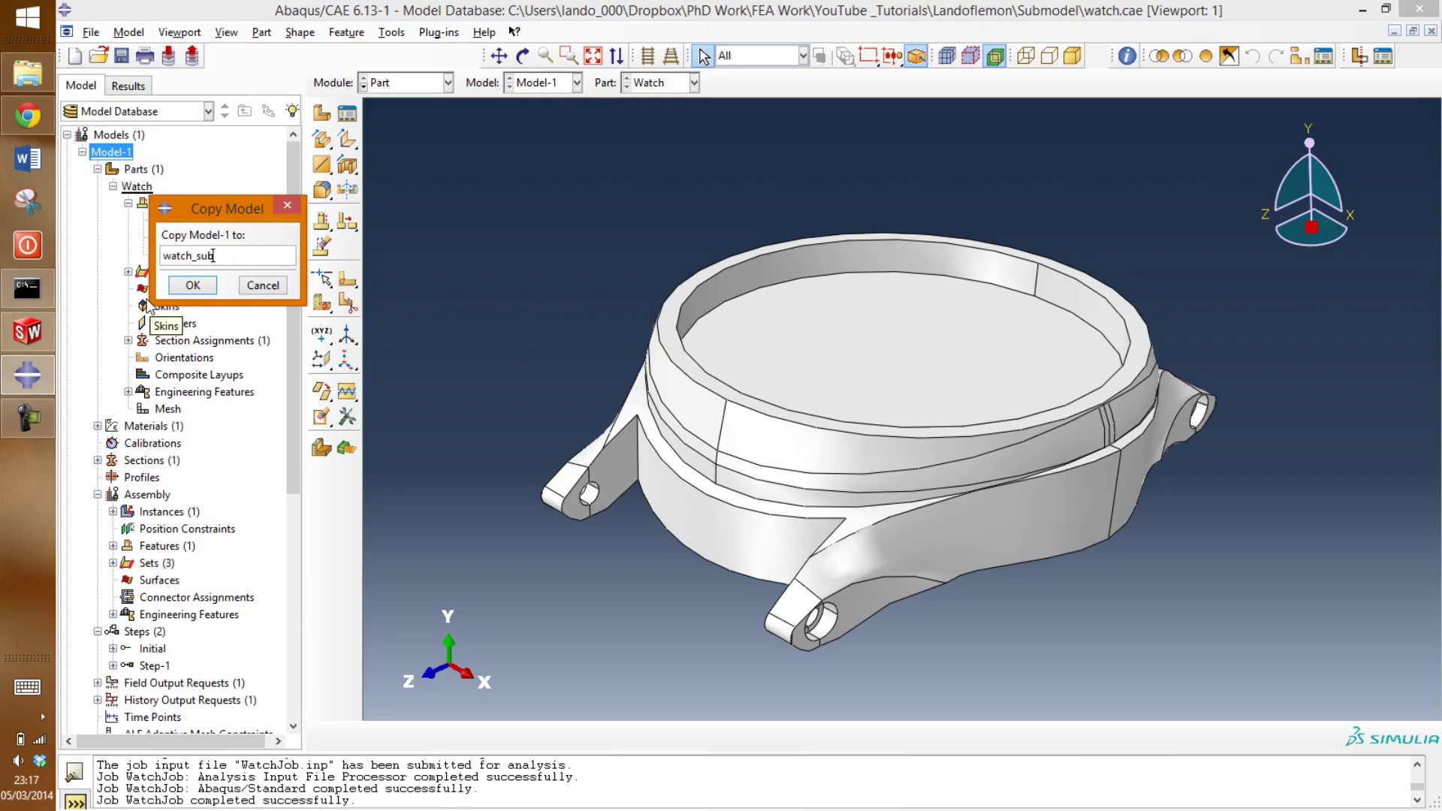
{"action": "left_click", "coordinate": [206, 292]}
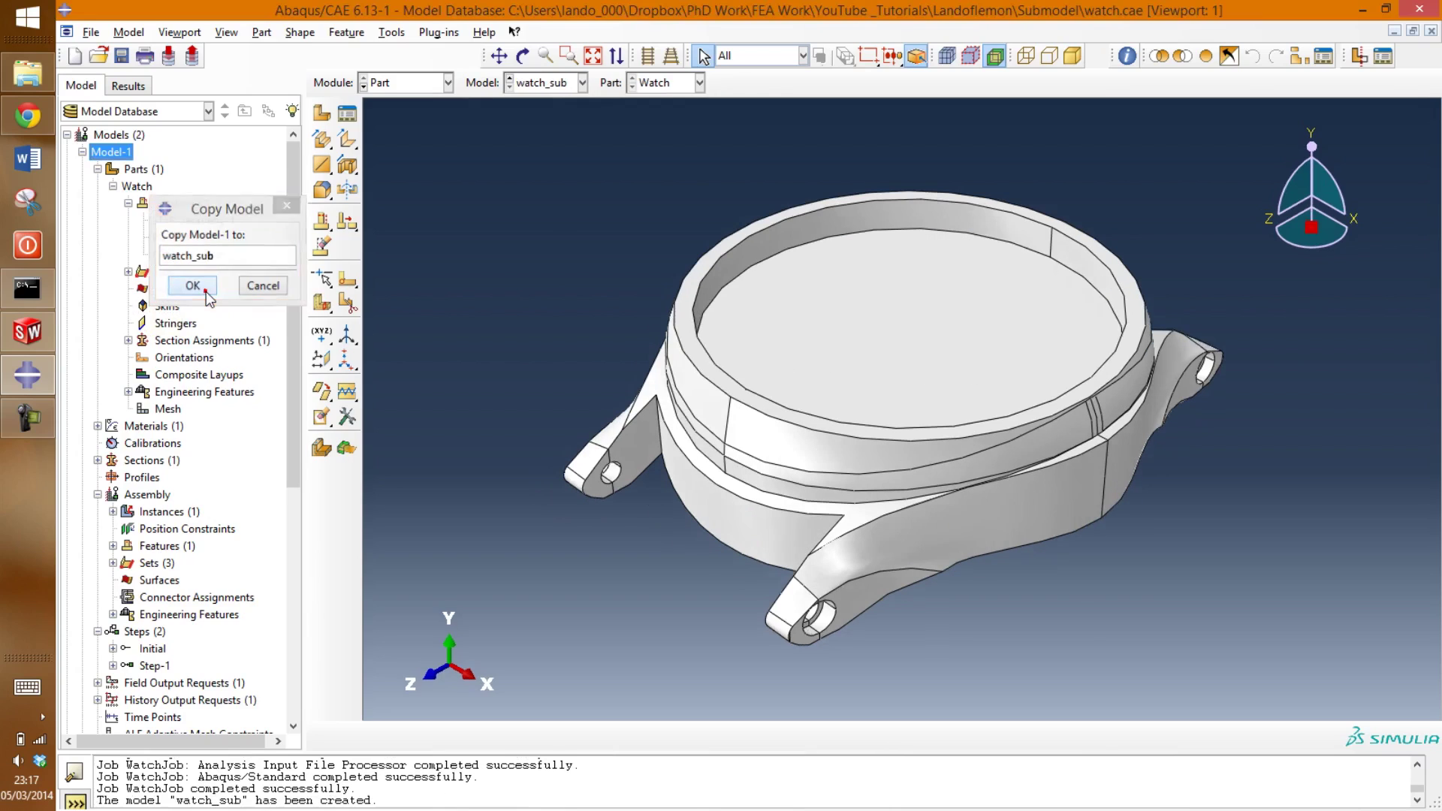
{"action": "left_click", "coordinate": [97, 170]}
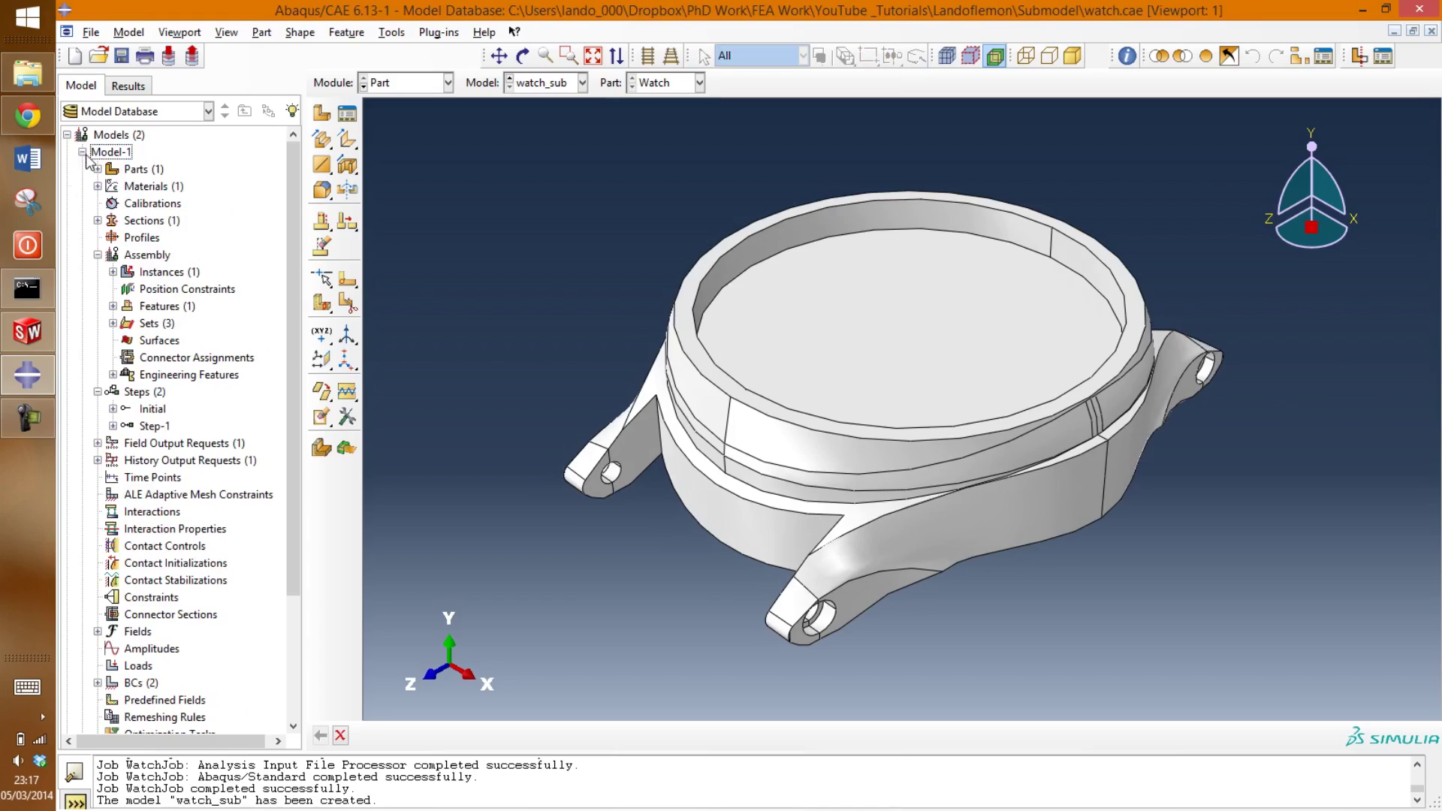
{"action": "left_click", "coordinate": [82, 152]}
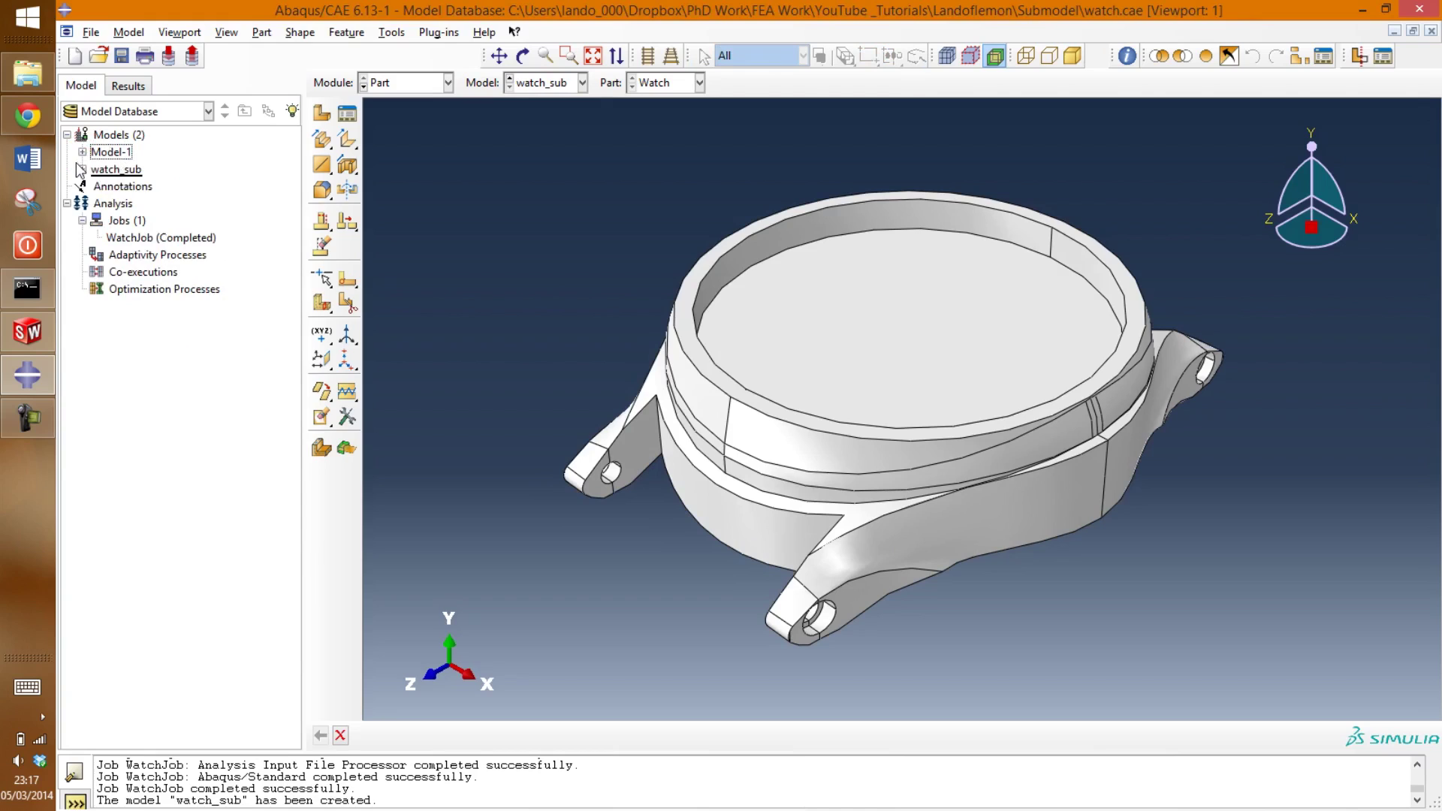
Step: Enable Read data from job in watch_sub's Submodel attributes, using global job WatchJob
{"action": "right_click", "coordinate": [97, 176]}
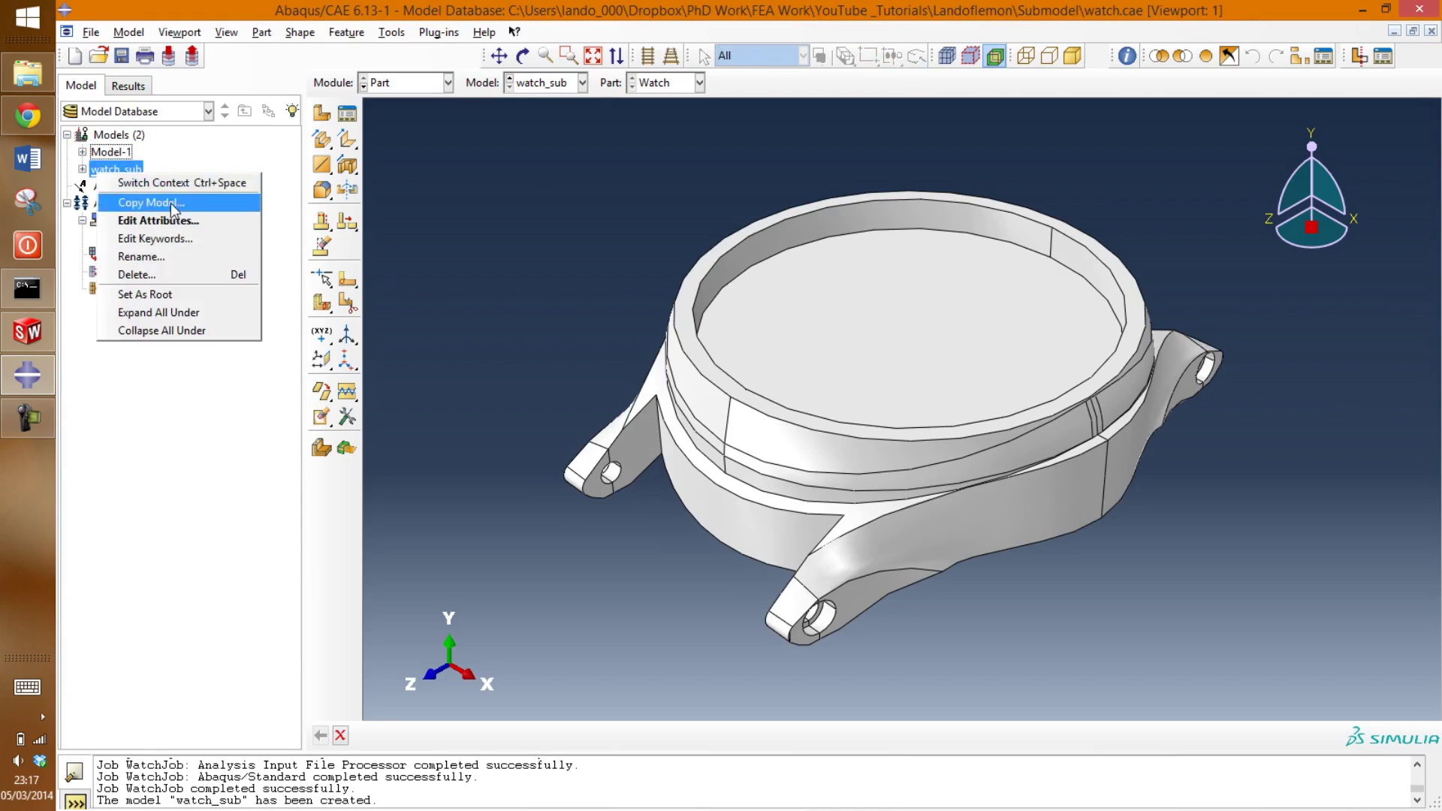
{"action": "left_click", "coordinate": [188, 221]}
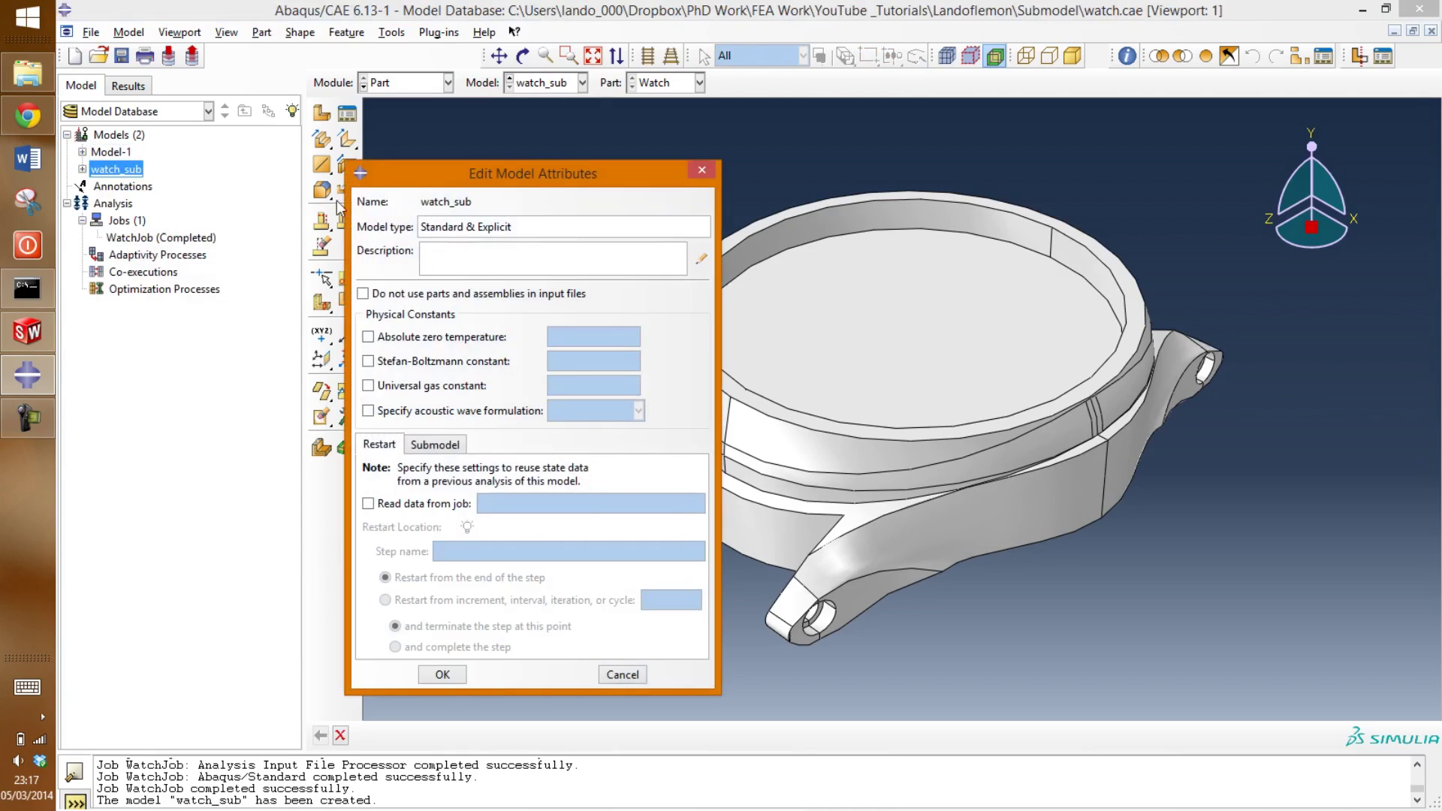
{"action": "left_click", "coordinate": [421, 448]}
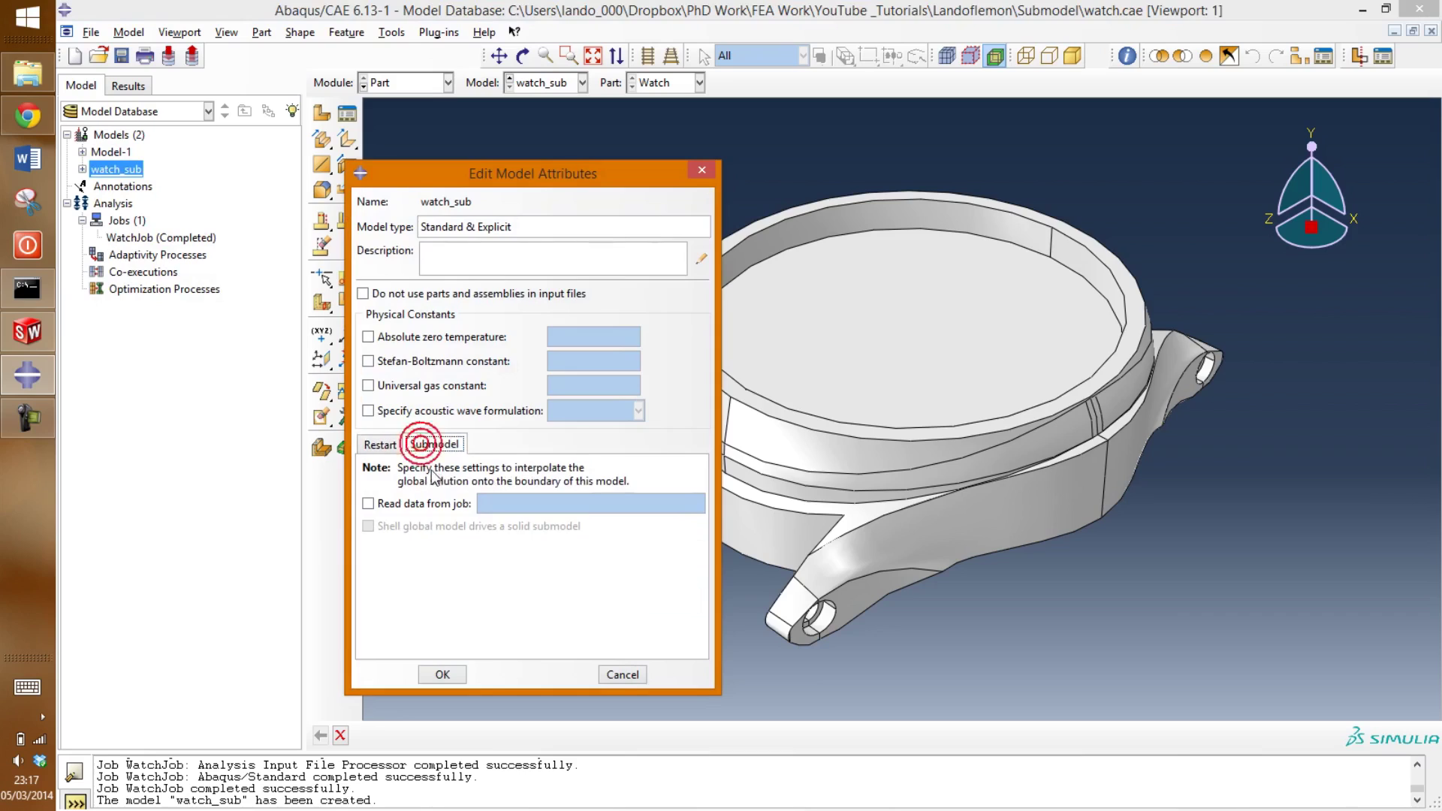
{"action": "left_click", "coordinate": [368, 504]}
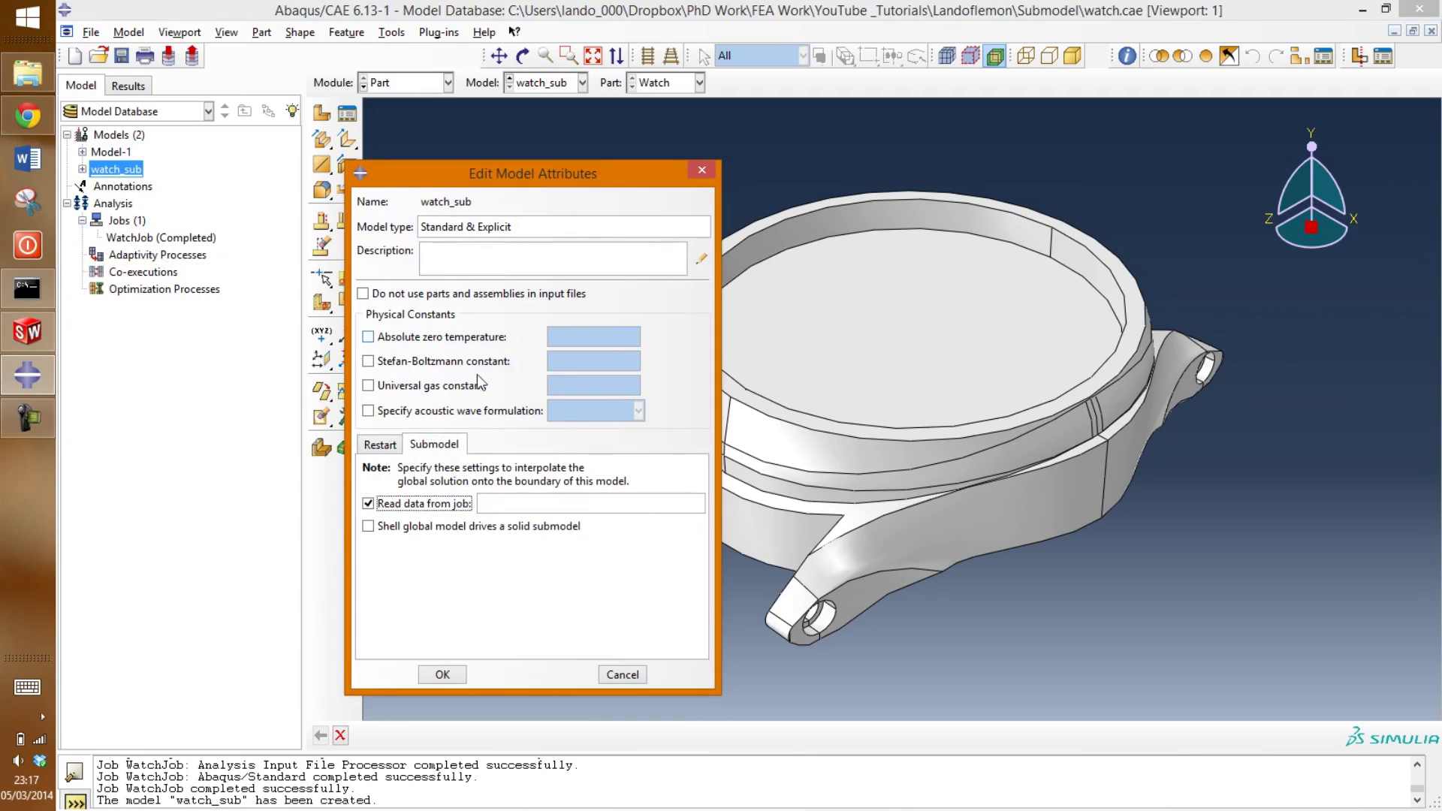
{"action": "left_click", "coordinate": [637, 502]}
{"action": "left_click", "coordinate": [453, 675]}
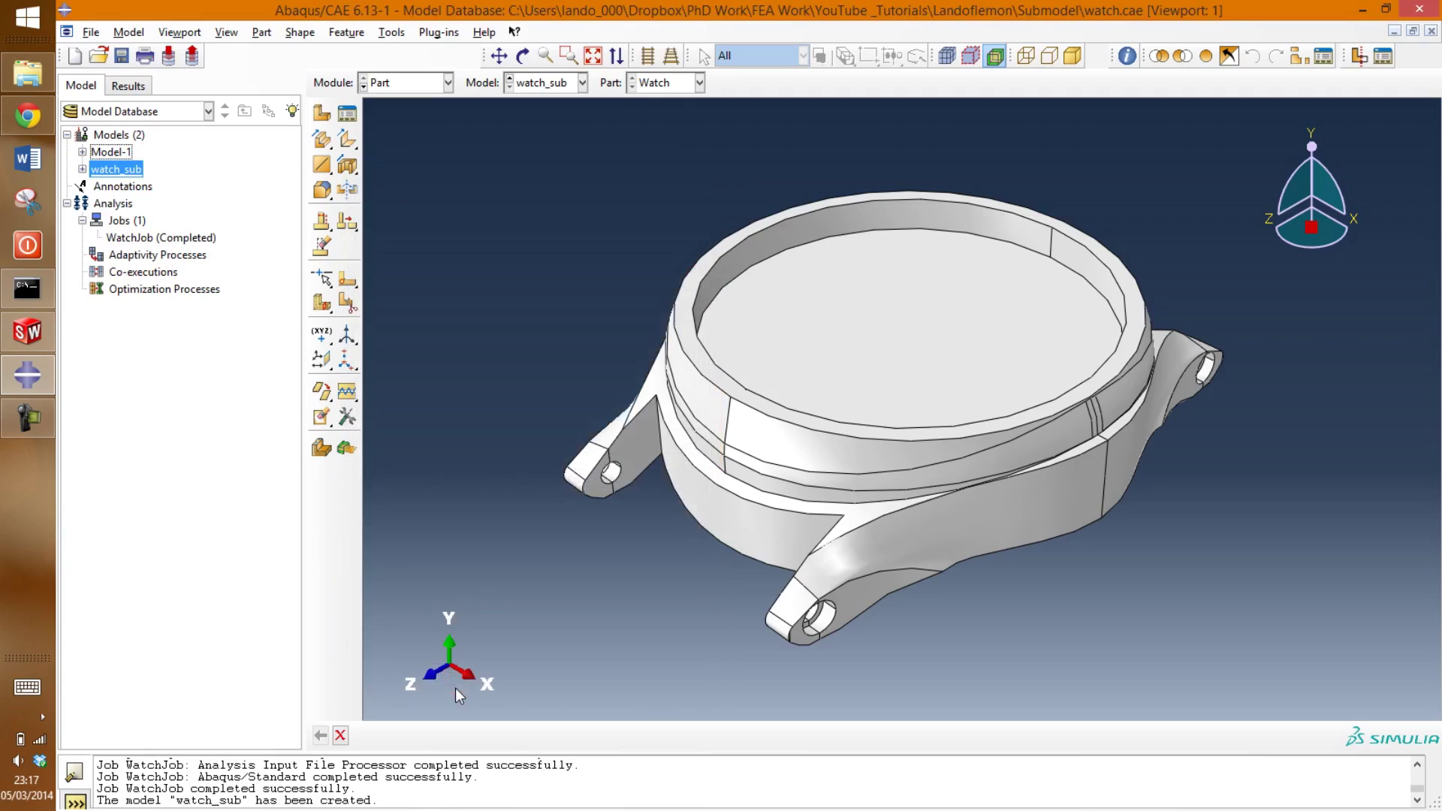
Step: Expand watch_sub to list BC-1, BC-2 and the Watch part's features, viewing top-down
{"action": "left_click", "coordinate": [83, 169]}
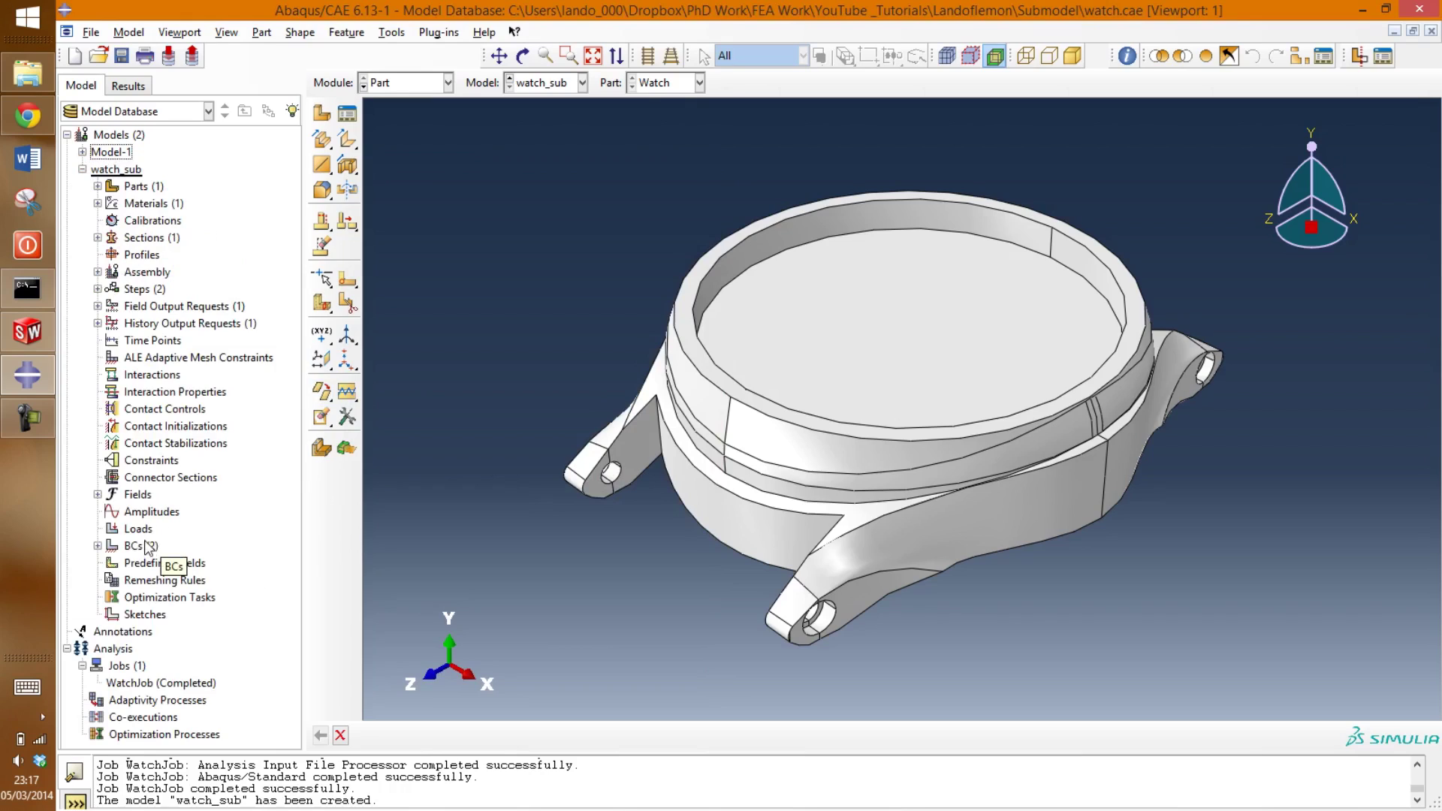
{"action": "left_click", "coordinate": [98, 546]}
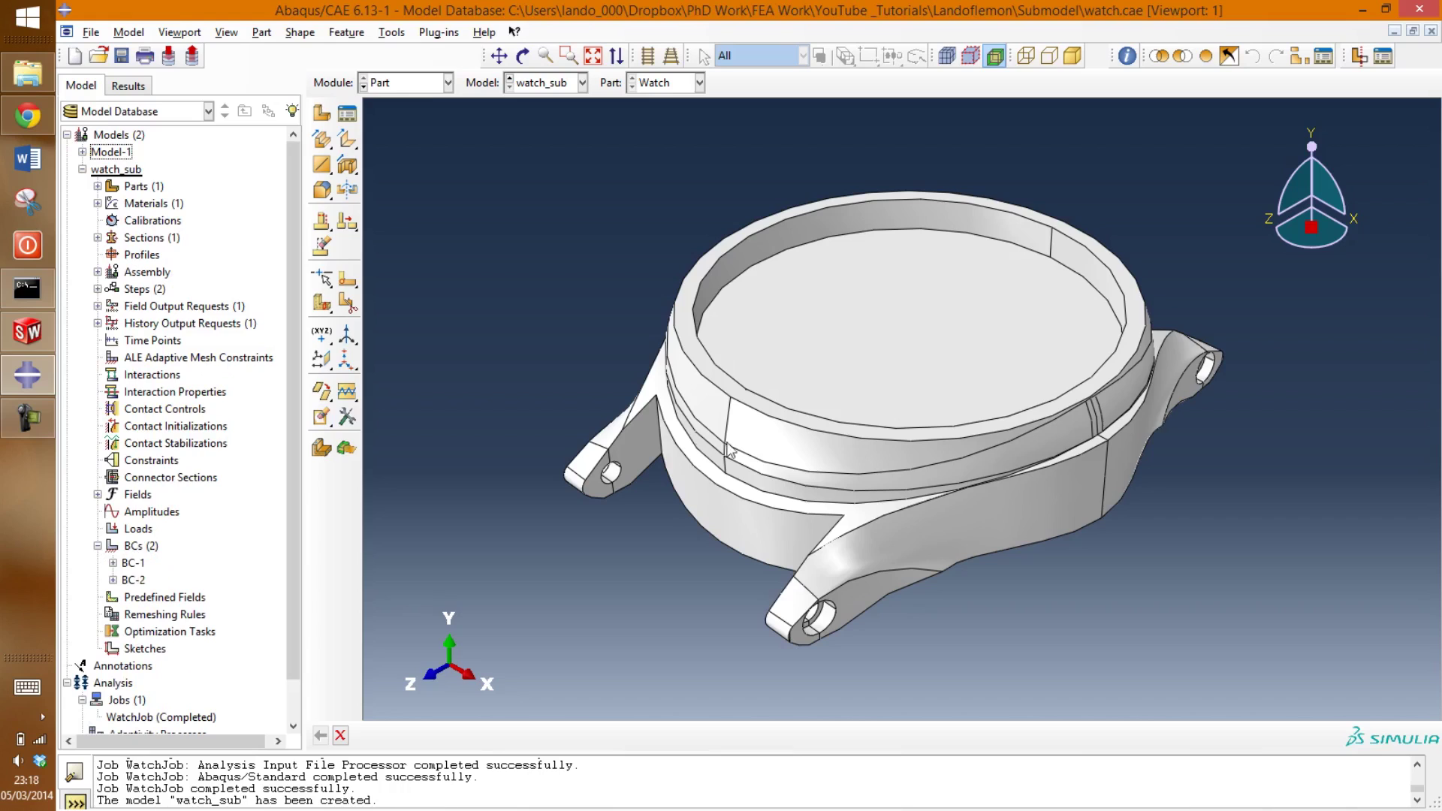
{"action": "left_click_drag", "start_coordinate": [982, 622], "coordinate": [746, 580], "text": "ctrl+alt"}
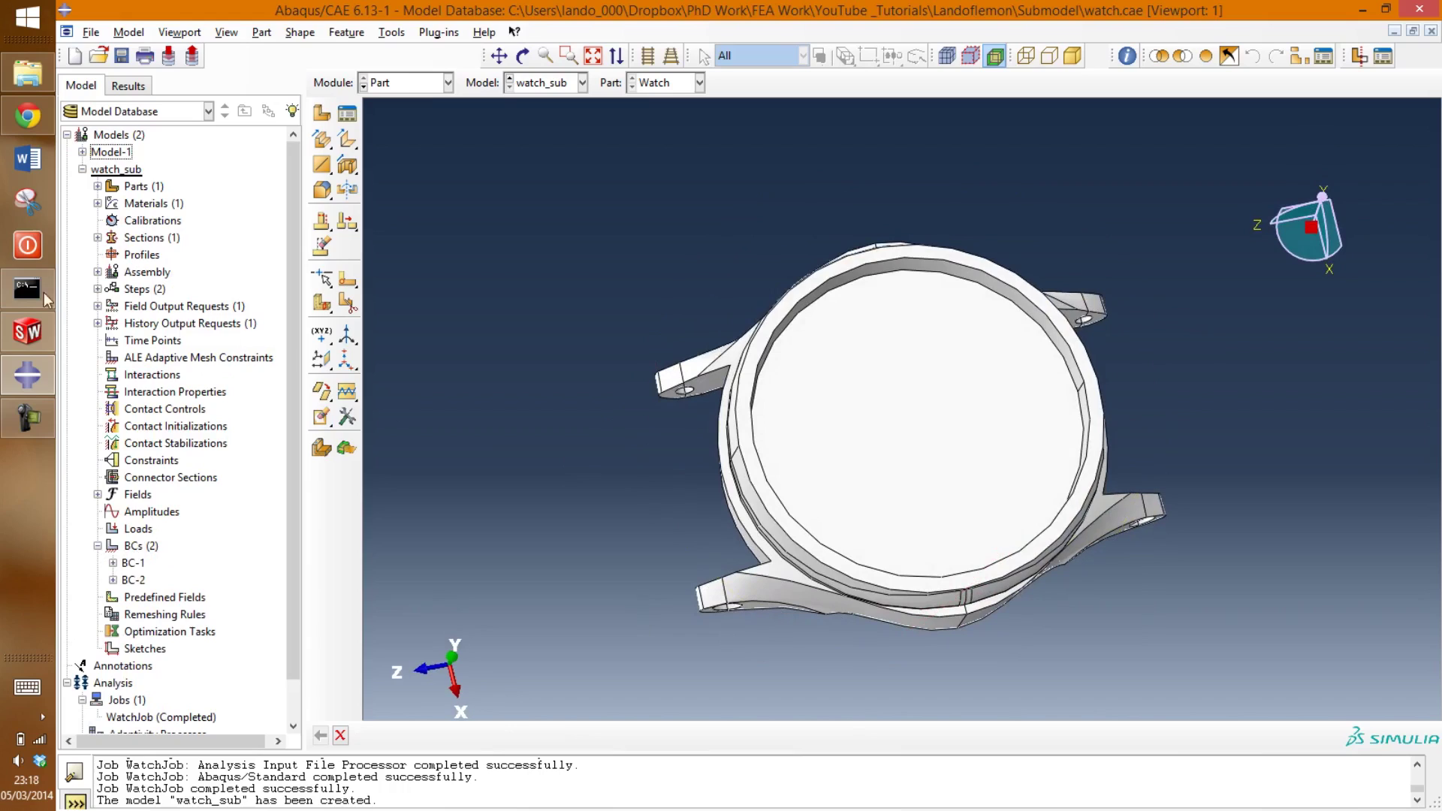
{"action": "left_click", "coordinate": [98, 186]}
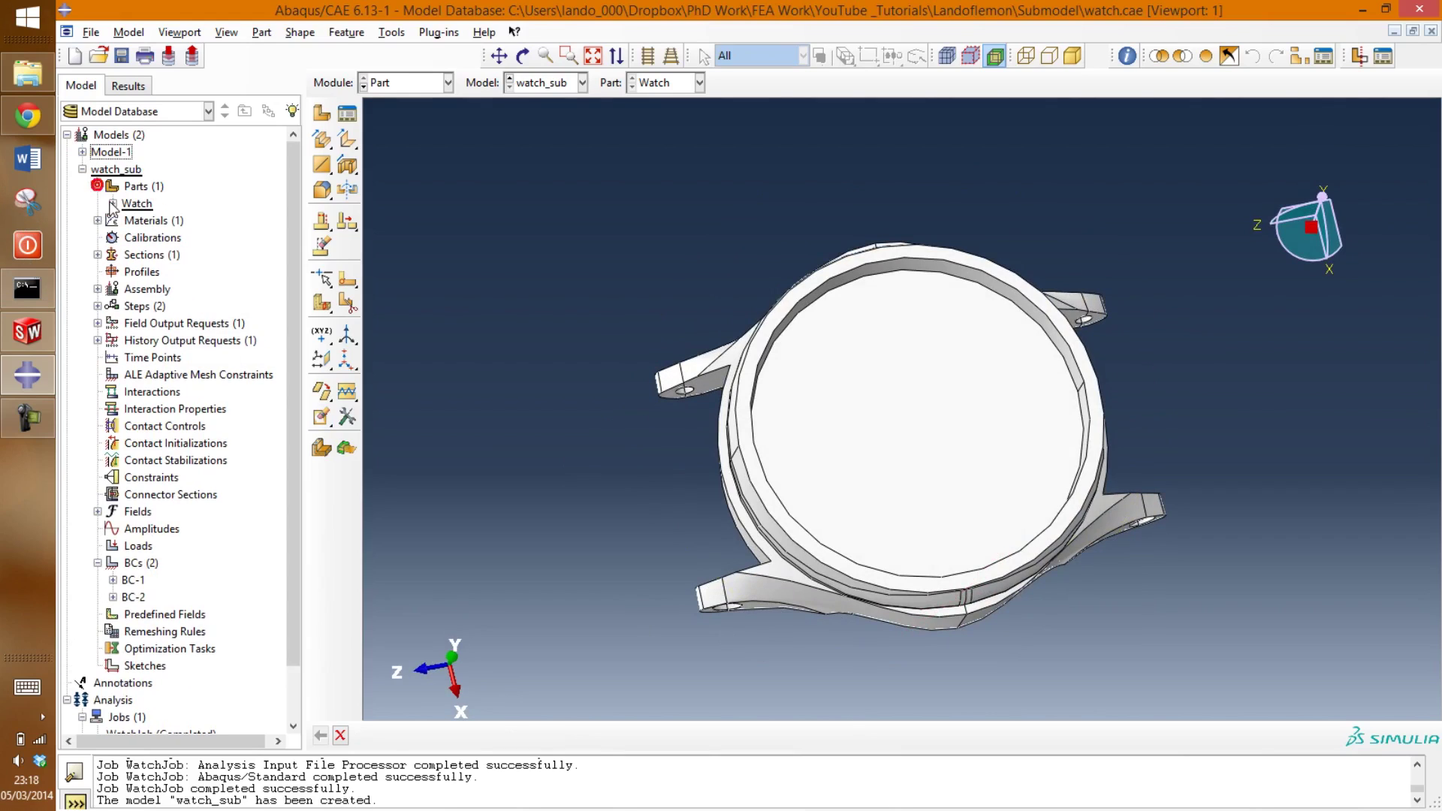
{"action": "left_click", "coordinate": [112, 203]}
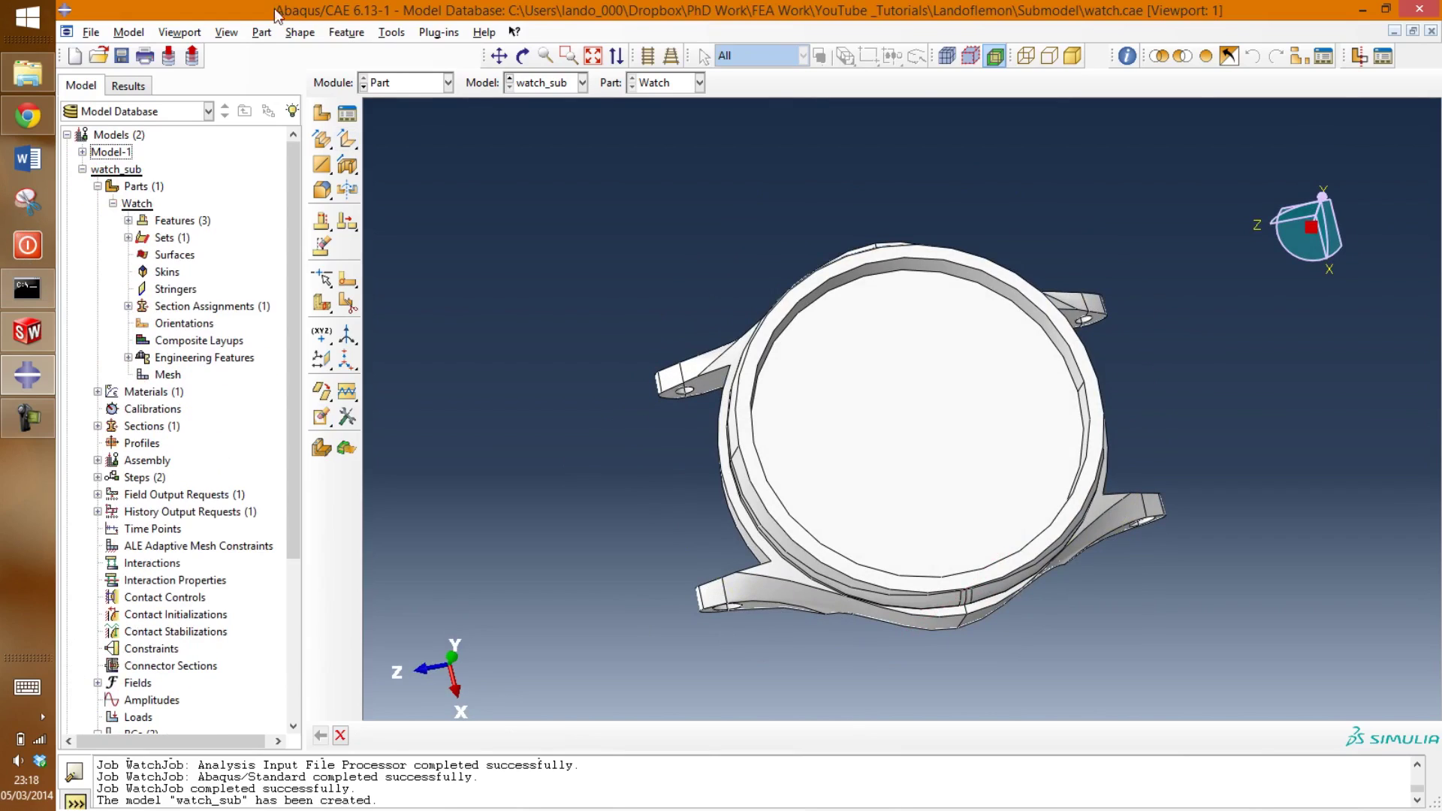
{"action": "left_click", "coordinate": [301, 32]}
Step: Start an extruded cut sketched on the rim's top face, oriented by a side edge
{"action": "left_click", "coordinate": [328, 105]}
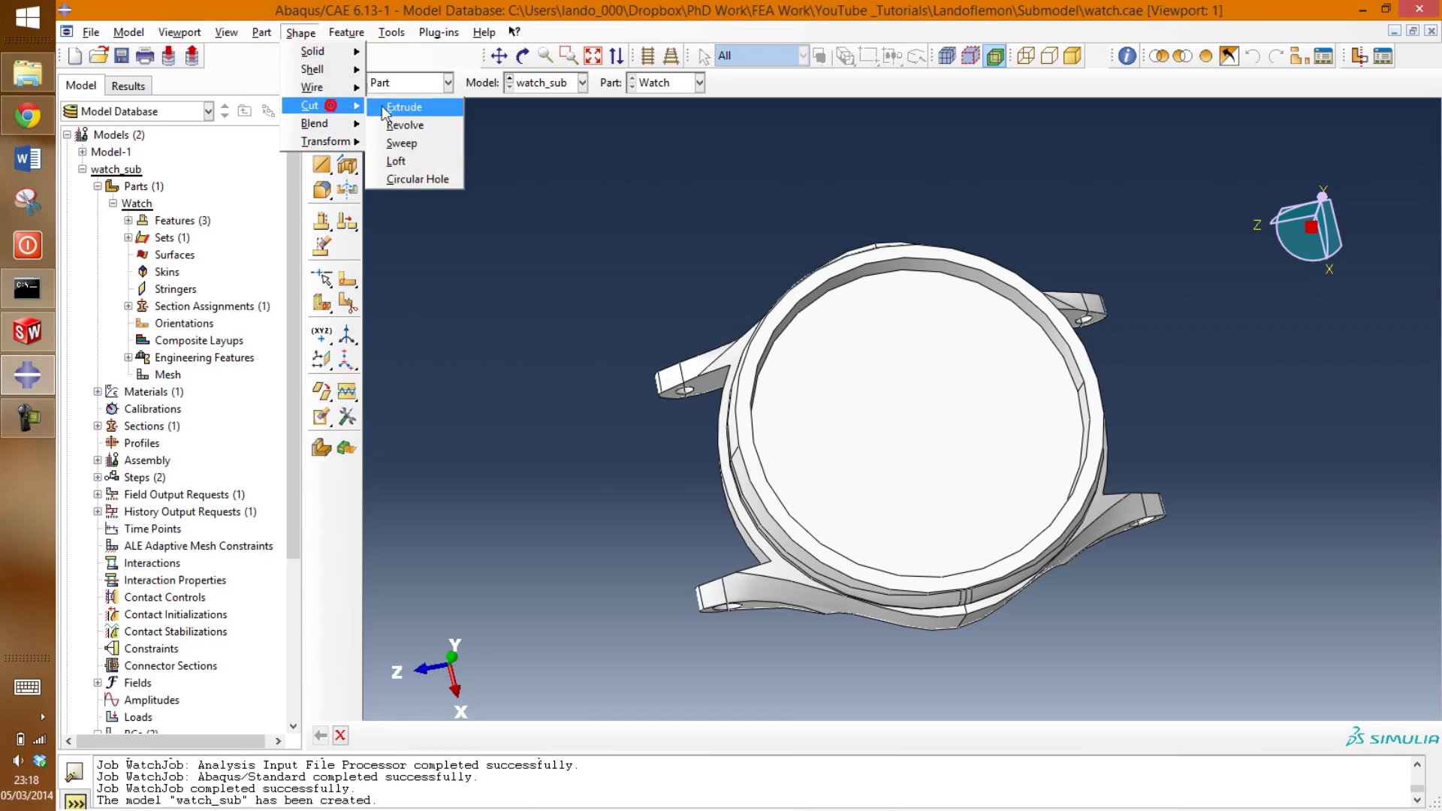
{"action": "left_click", "coordinate": [426, 107]}
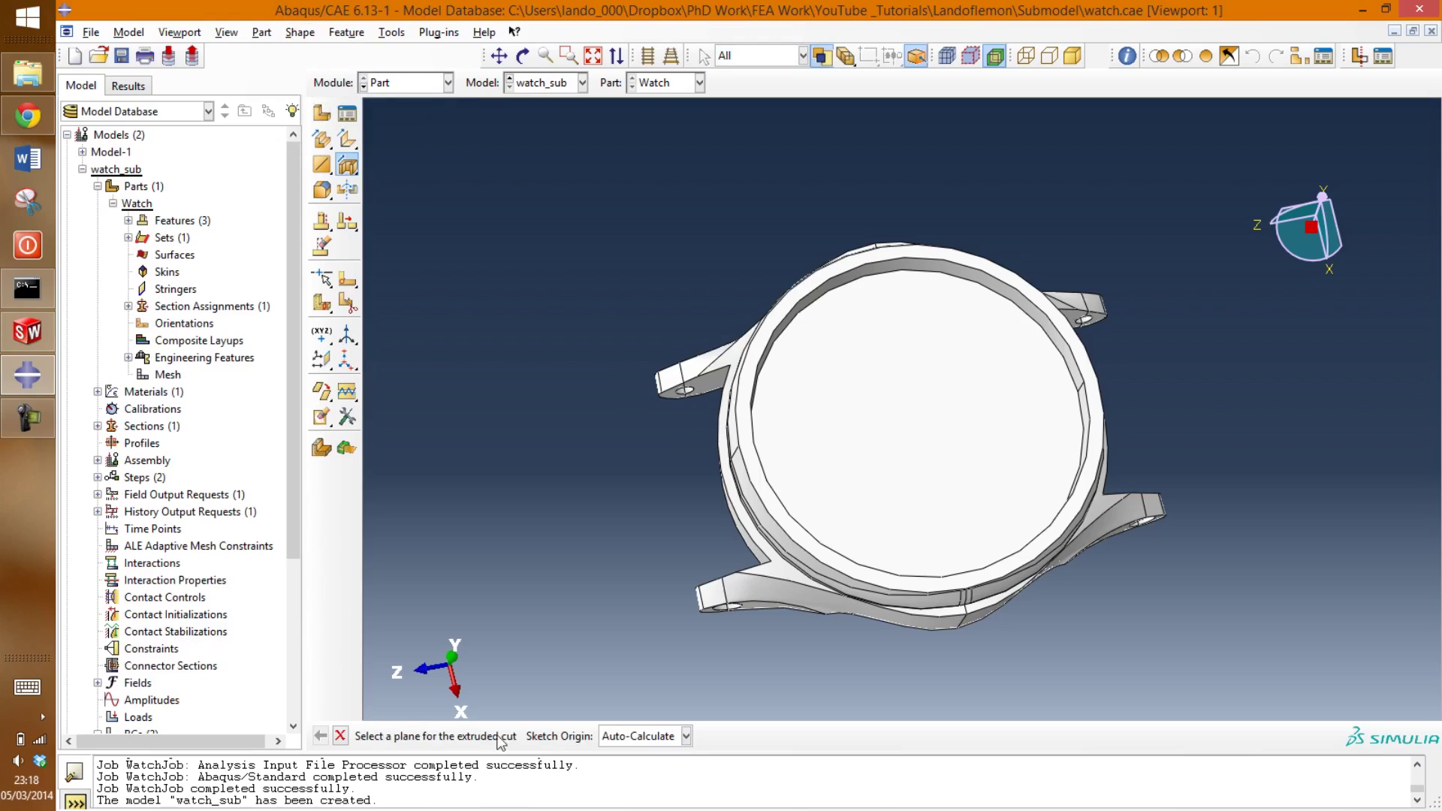
{"action": "scroll", "coordinate": [908, 262], "scroll_direction": "down", "scroll_amount": 2}
{"action": "scroll", "coordinate": [886, 271], "scroll_direction": "up", "scroll_amount": 2}
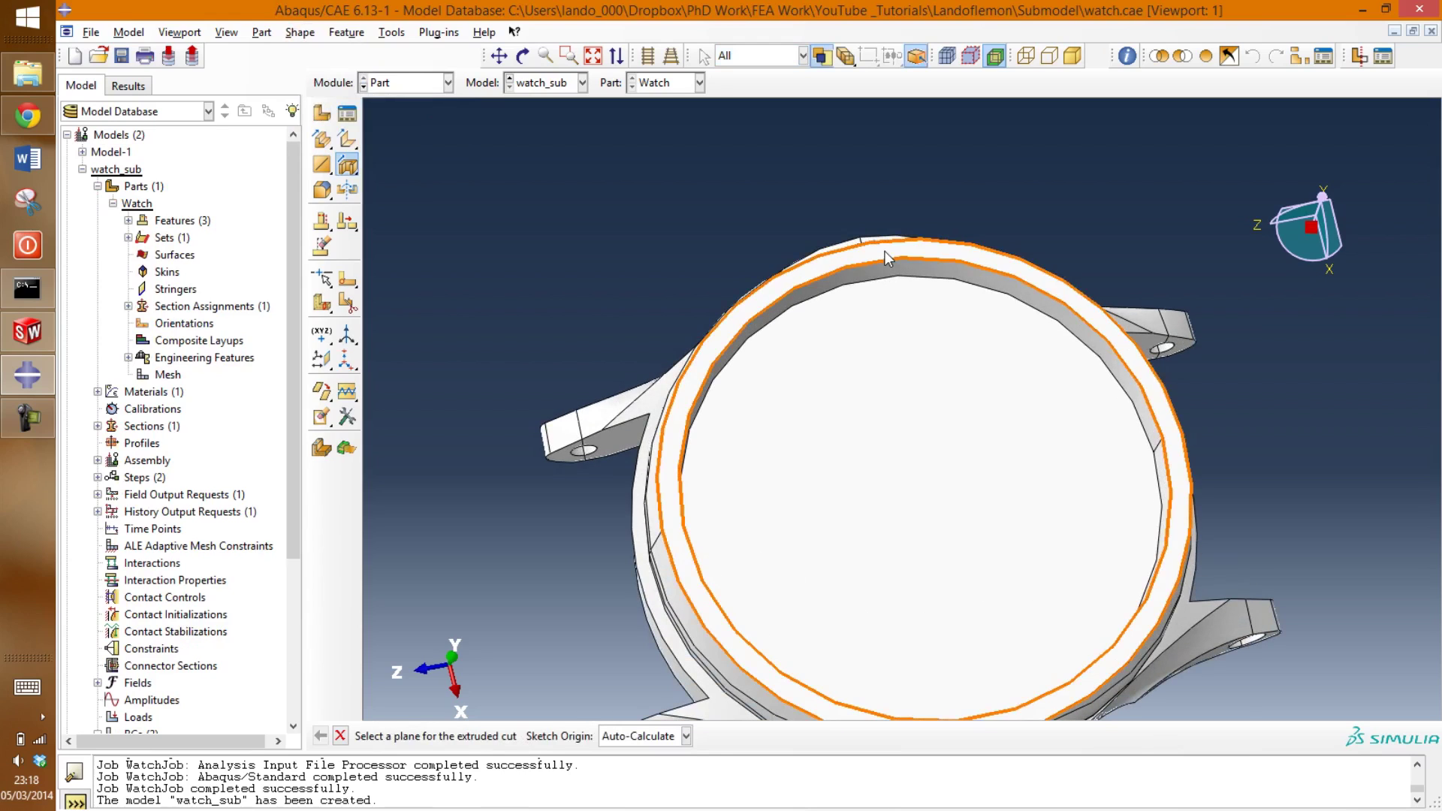
{"action": "left_click", "coordinate": [885, 251]}
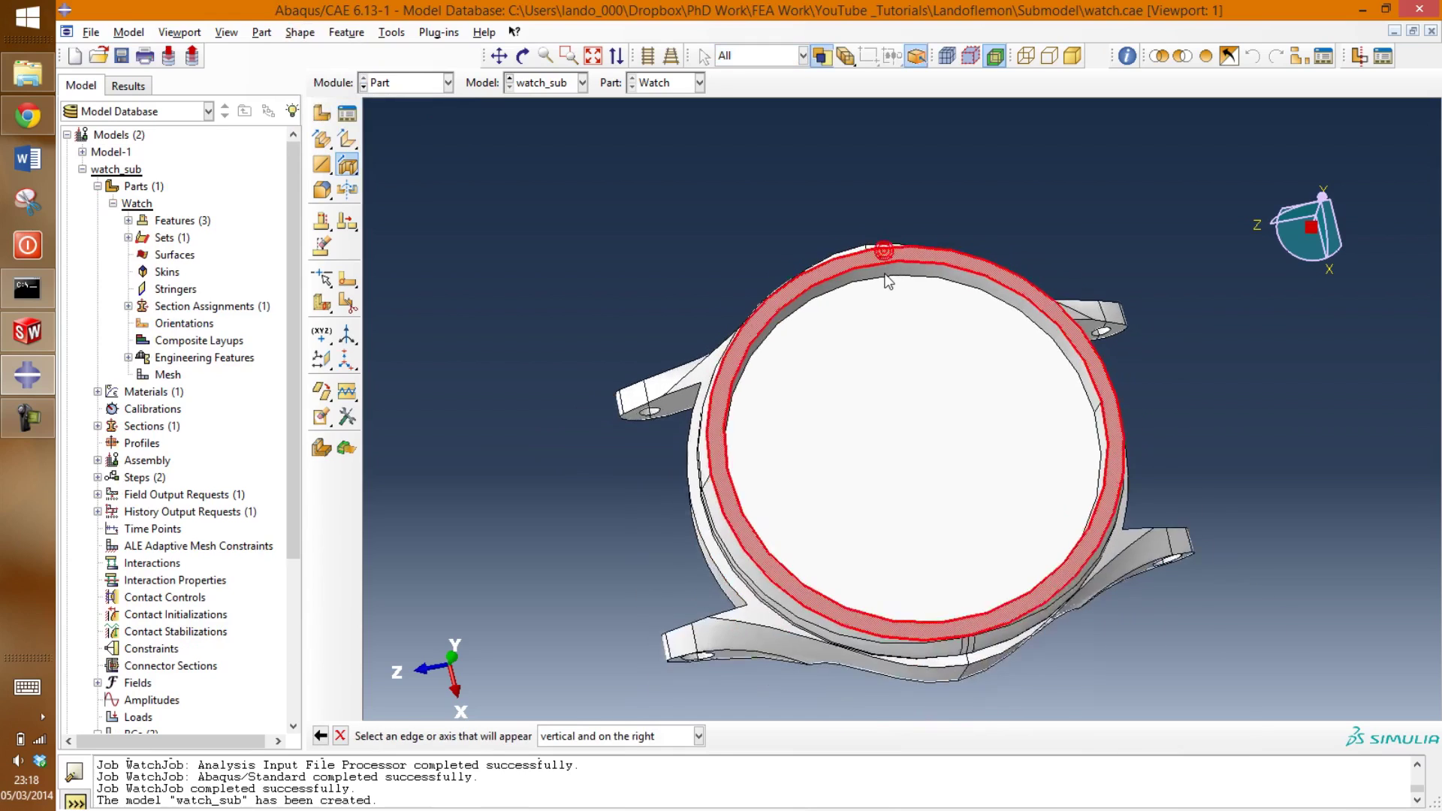
{"action": "middle_click", "coordinate": [892, 324]}
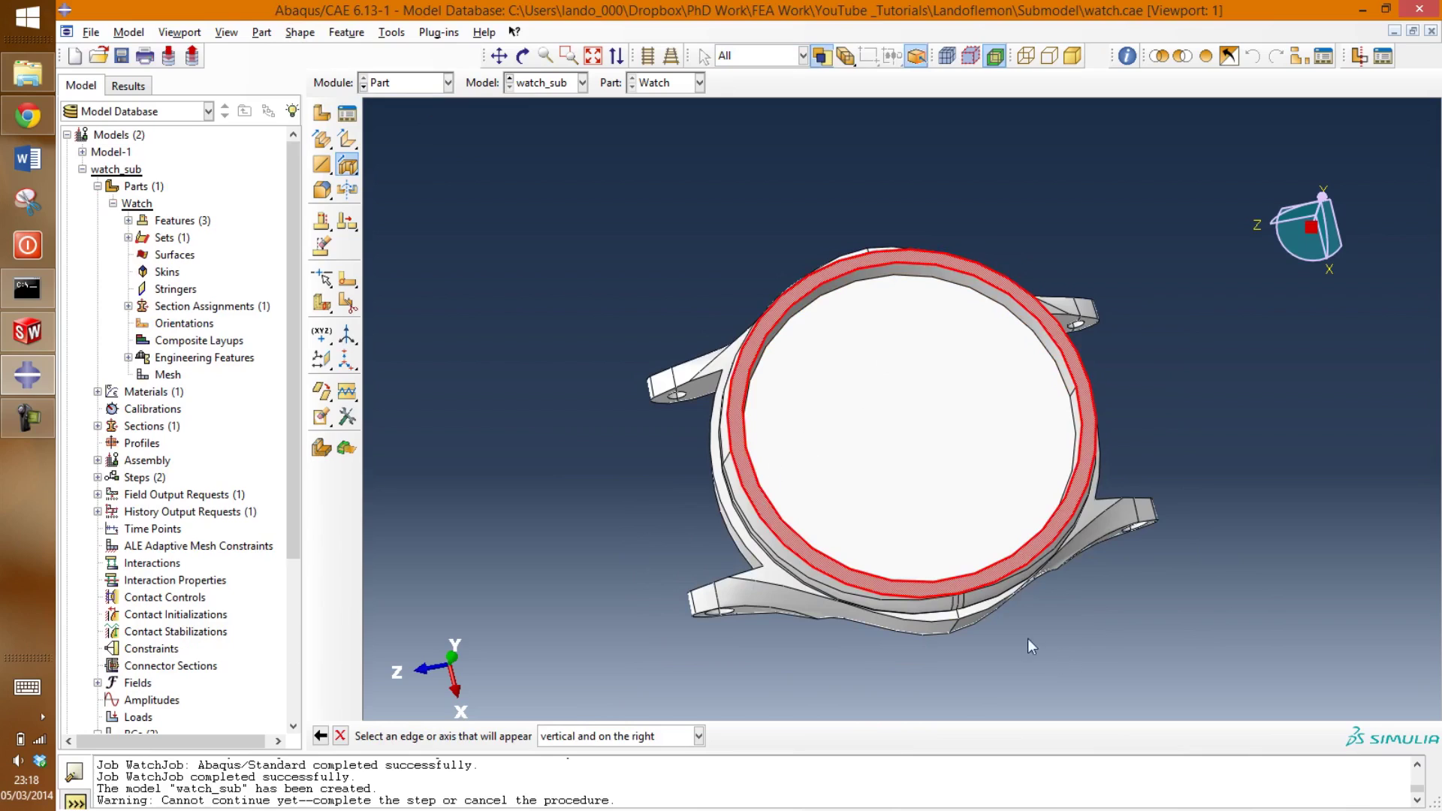
{"action": "left_click_drag", "start_coordinate": [976, 401], "coordinate": [1033, 298], "text": "ctrl+alt"}
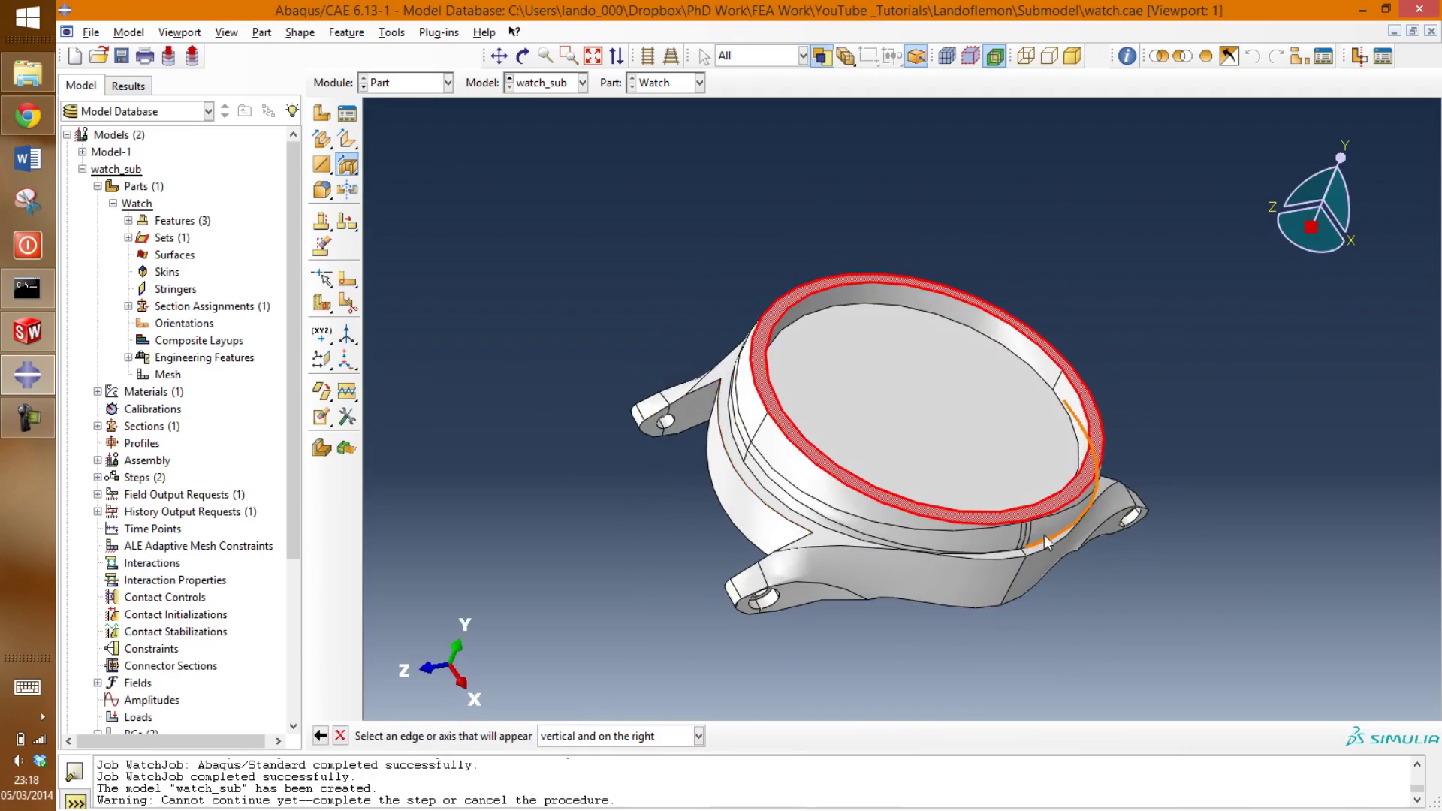
{"action": "scroll", "coordinate": [1030, 553], "scroll_direction": "up", "scroll_amount": 5}
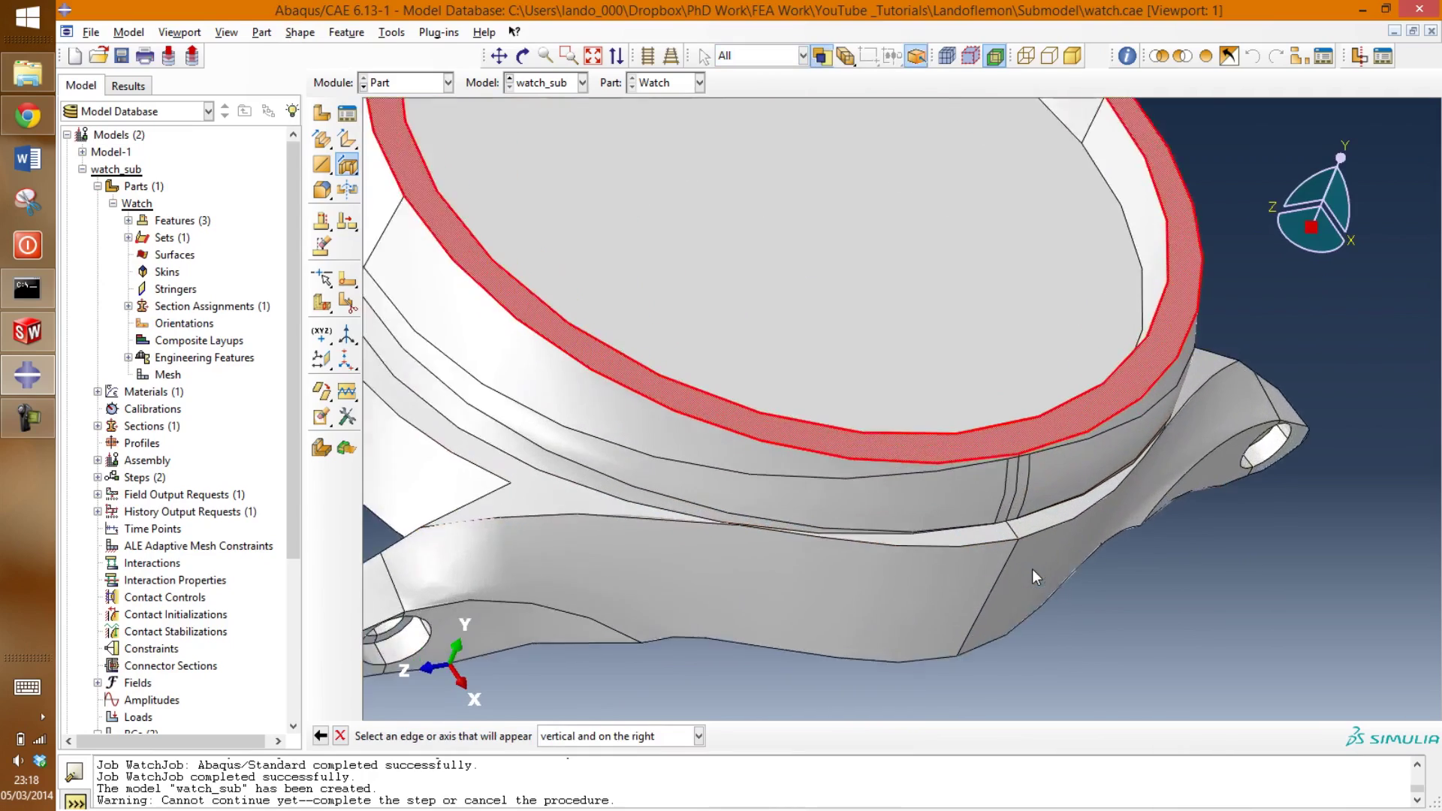
{"action": "left_click", "coordinate": [1002, 512]}
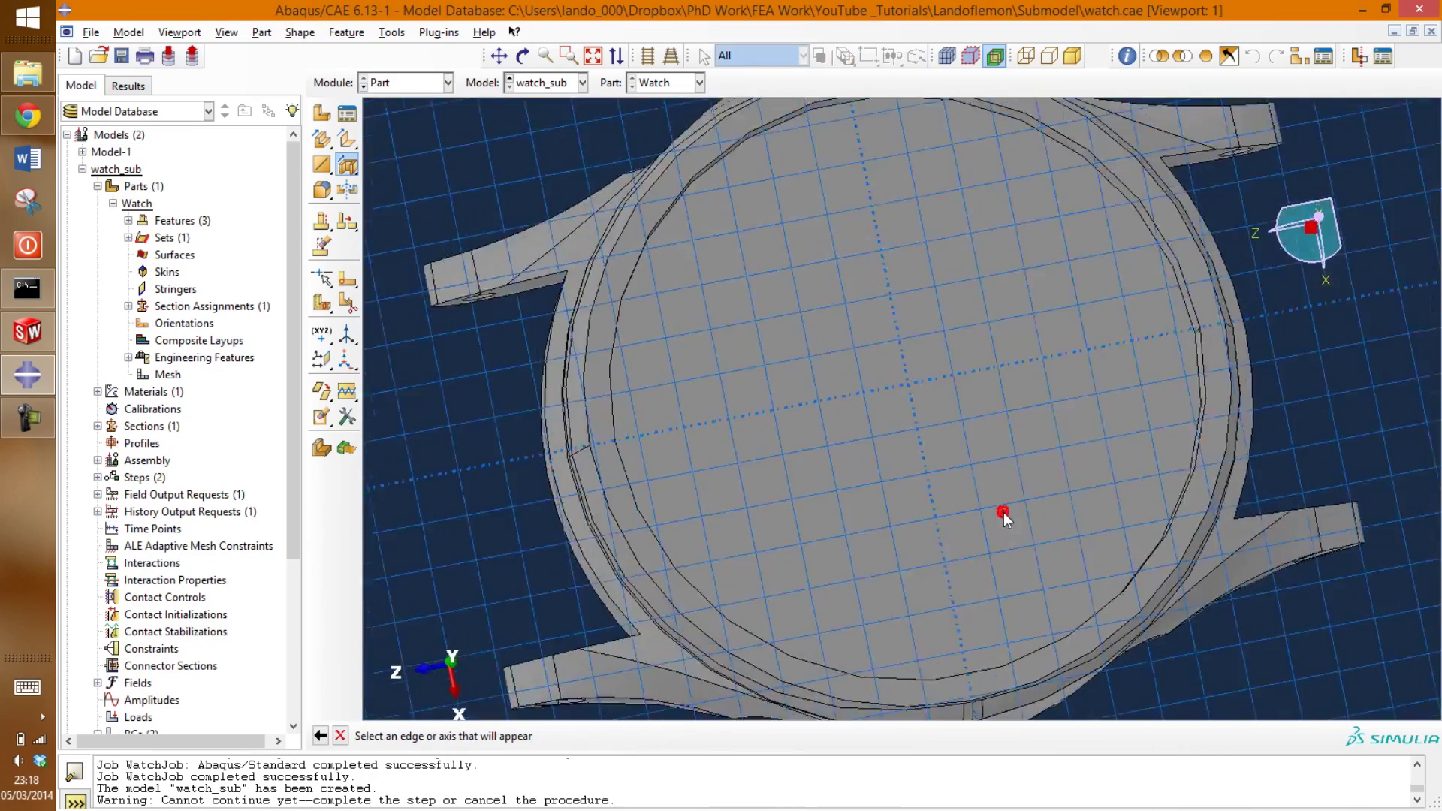
Step: Draw a small rectangle around the lower-left lug and a large one framing the watch
{"action": "scroll", "coordinate": [879, 552], "scroll_direction": "down", "scroll_amount": 3}
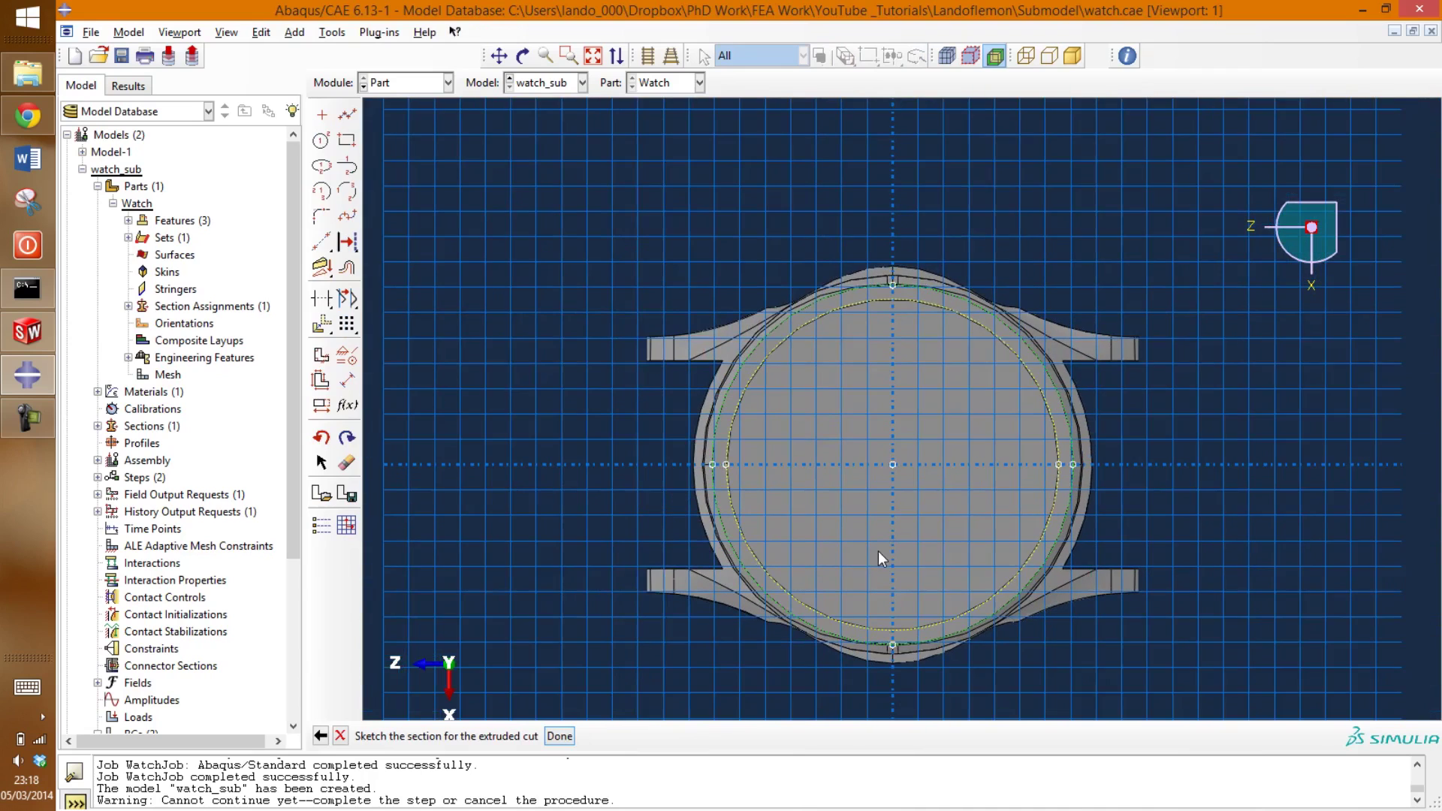
{"action": "left_click", "coordinate": [345, 146]}
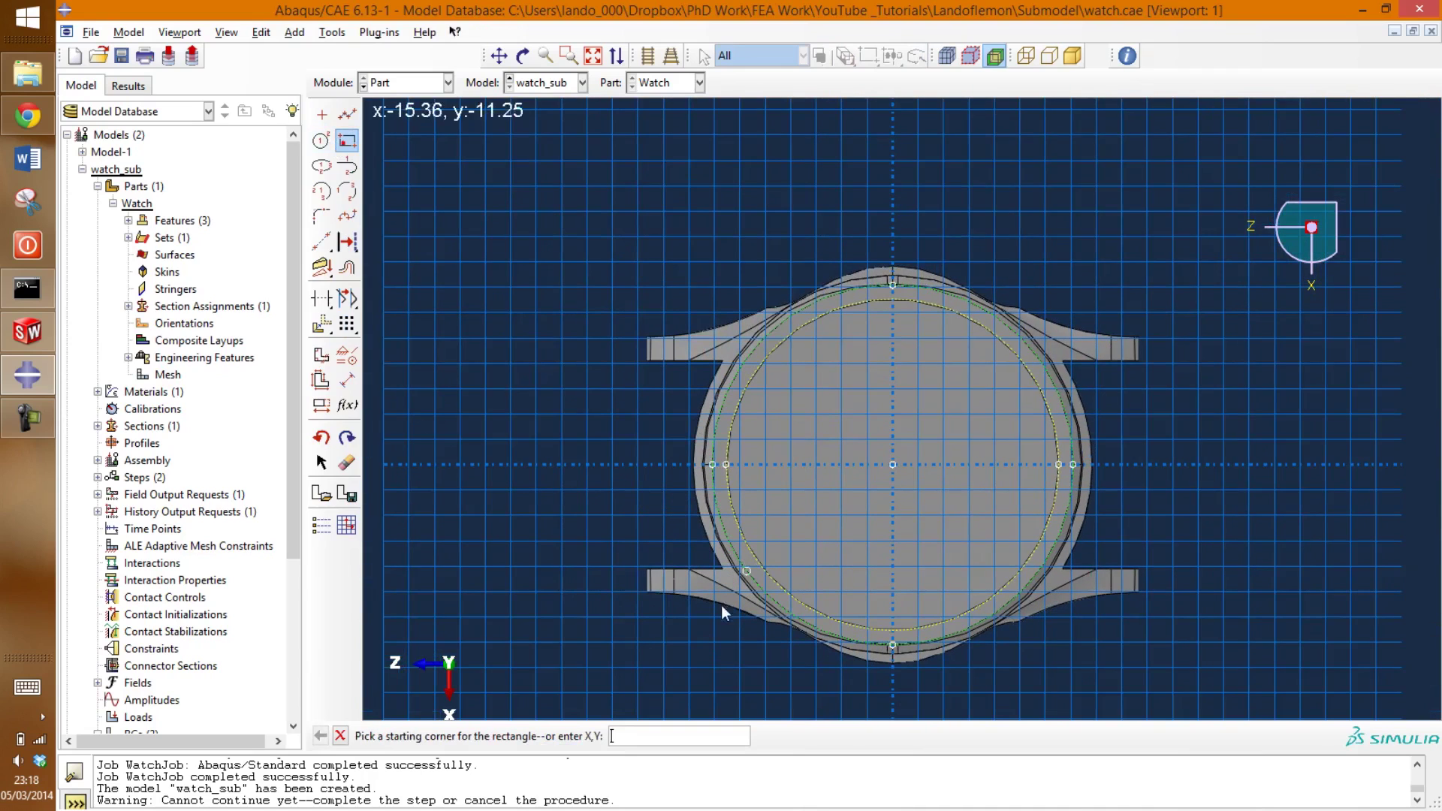
{"action": "left_click", "coordinate": [638, 555]}
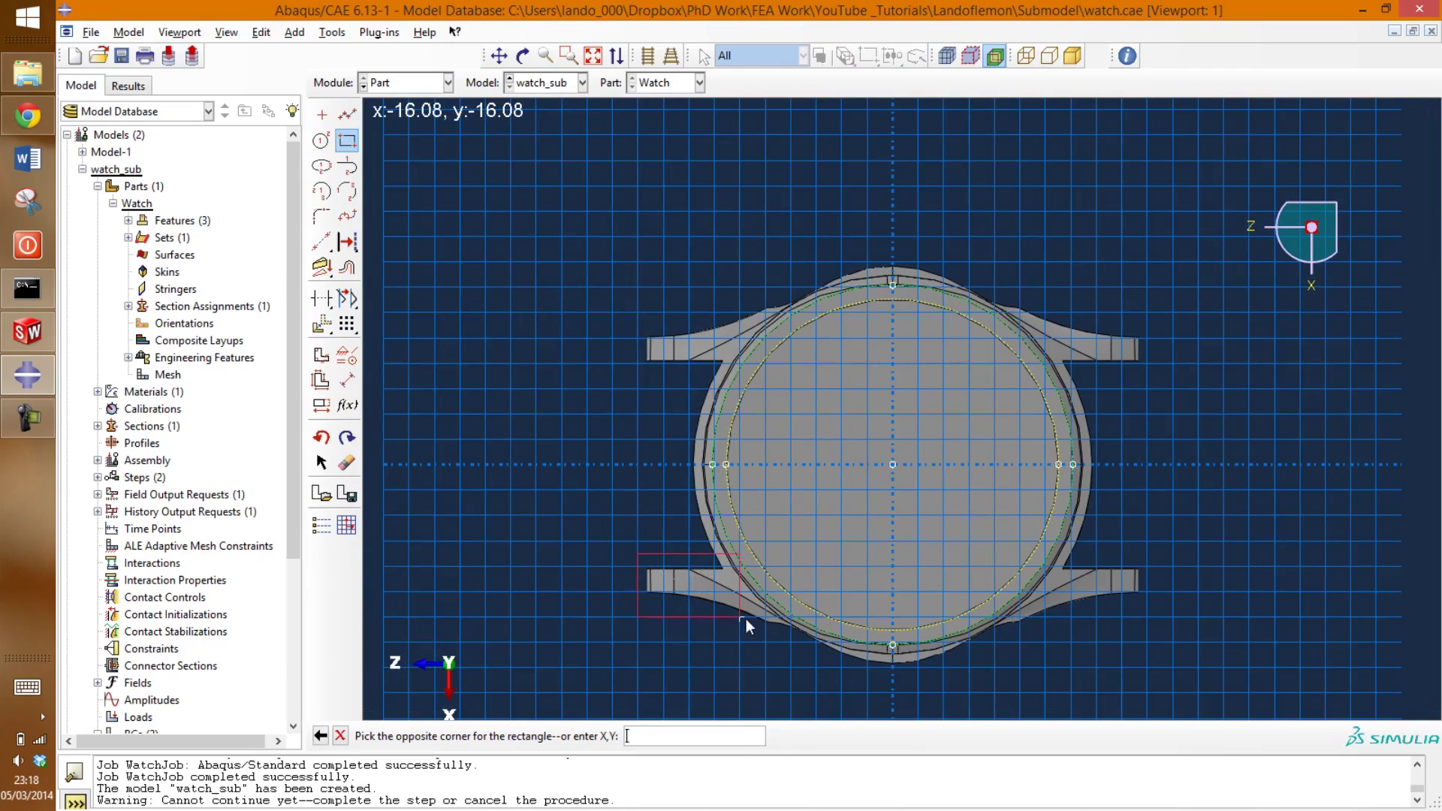
{"action": "left_click", "coordinate": [708, 612]}
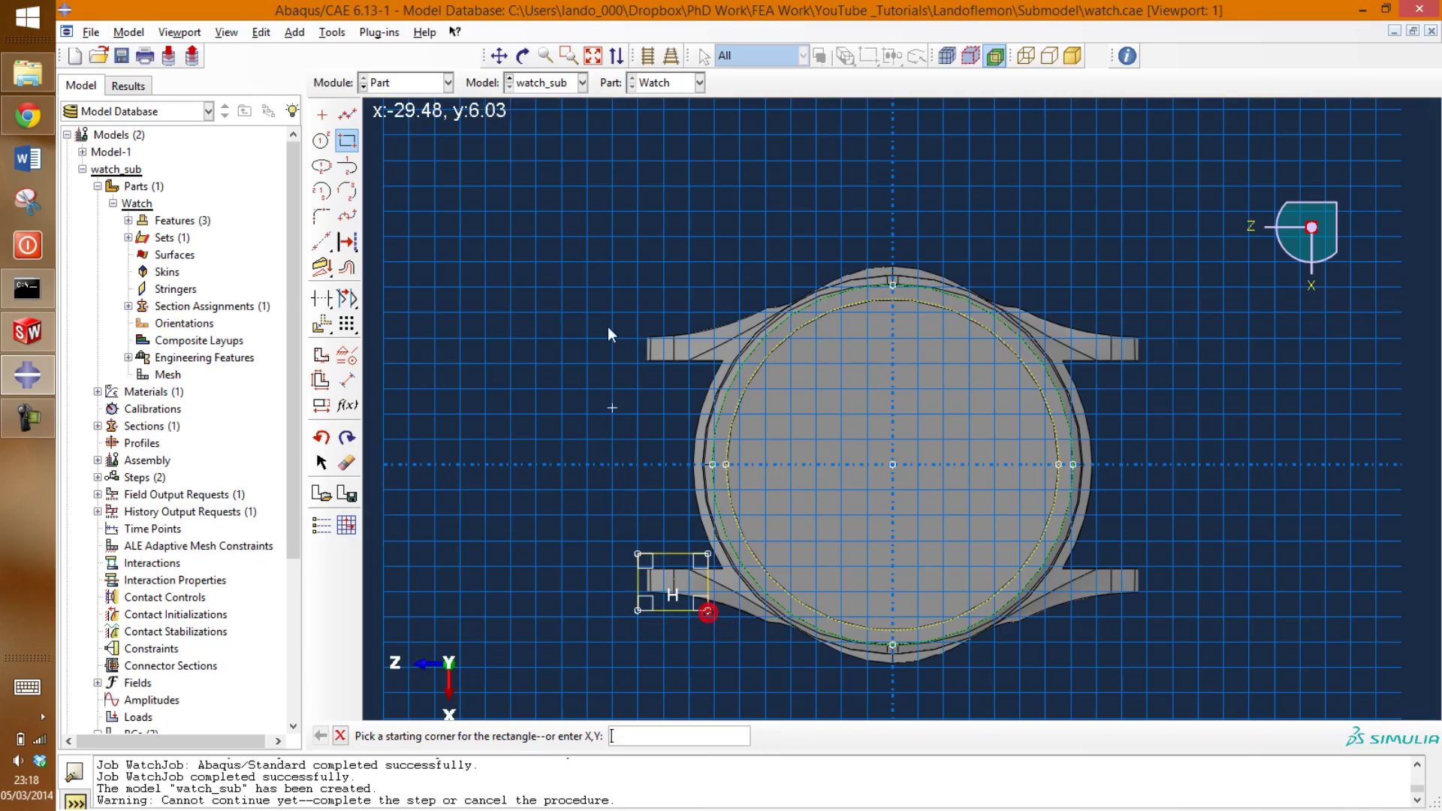
{"action": "left_click", "coordinate": [593, 250]}
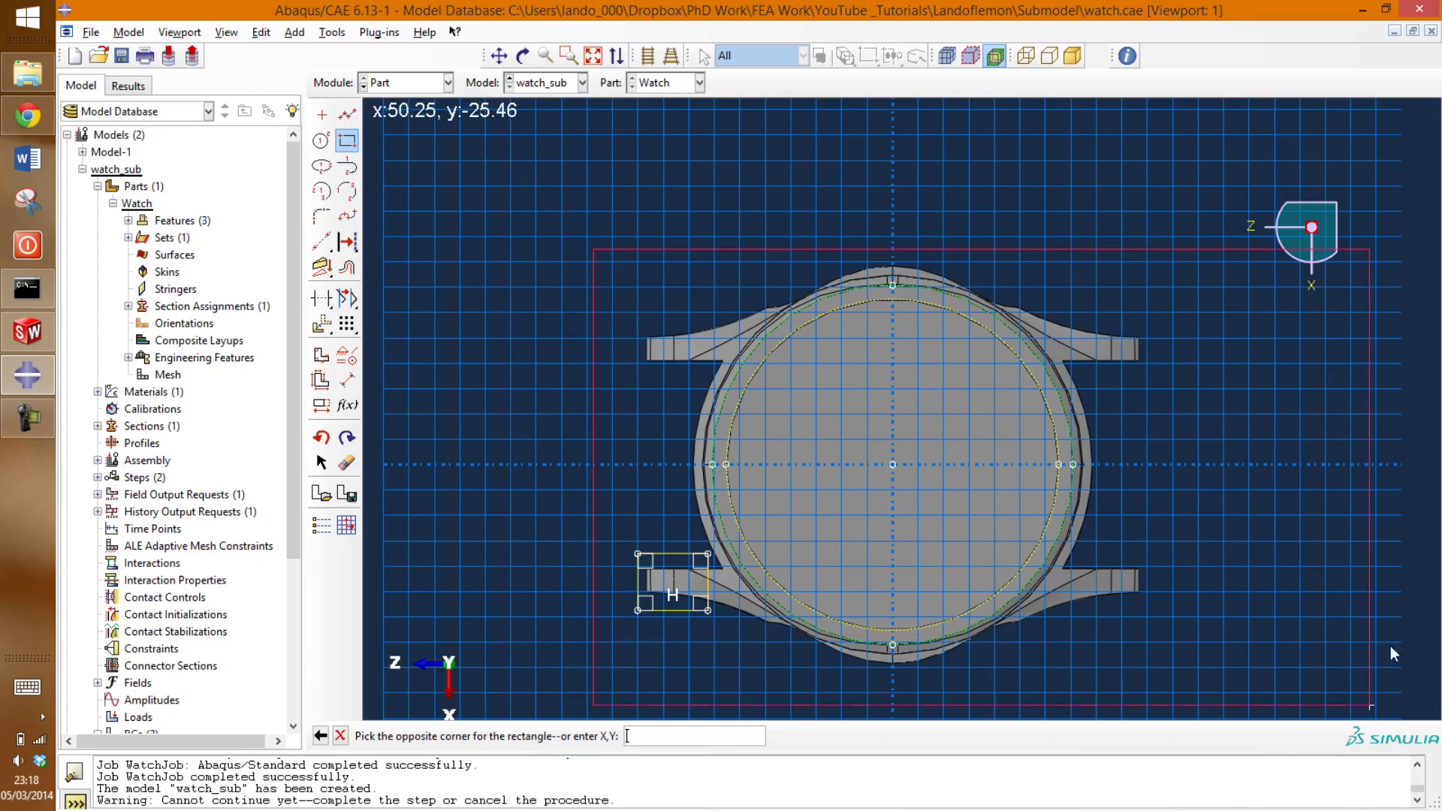
{"action": "left_click", "coordinate": [1165, 685]}
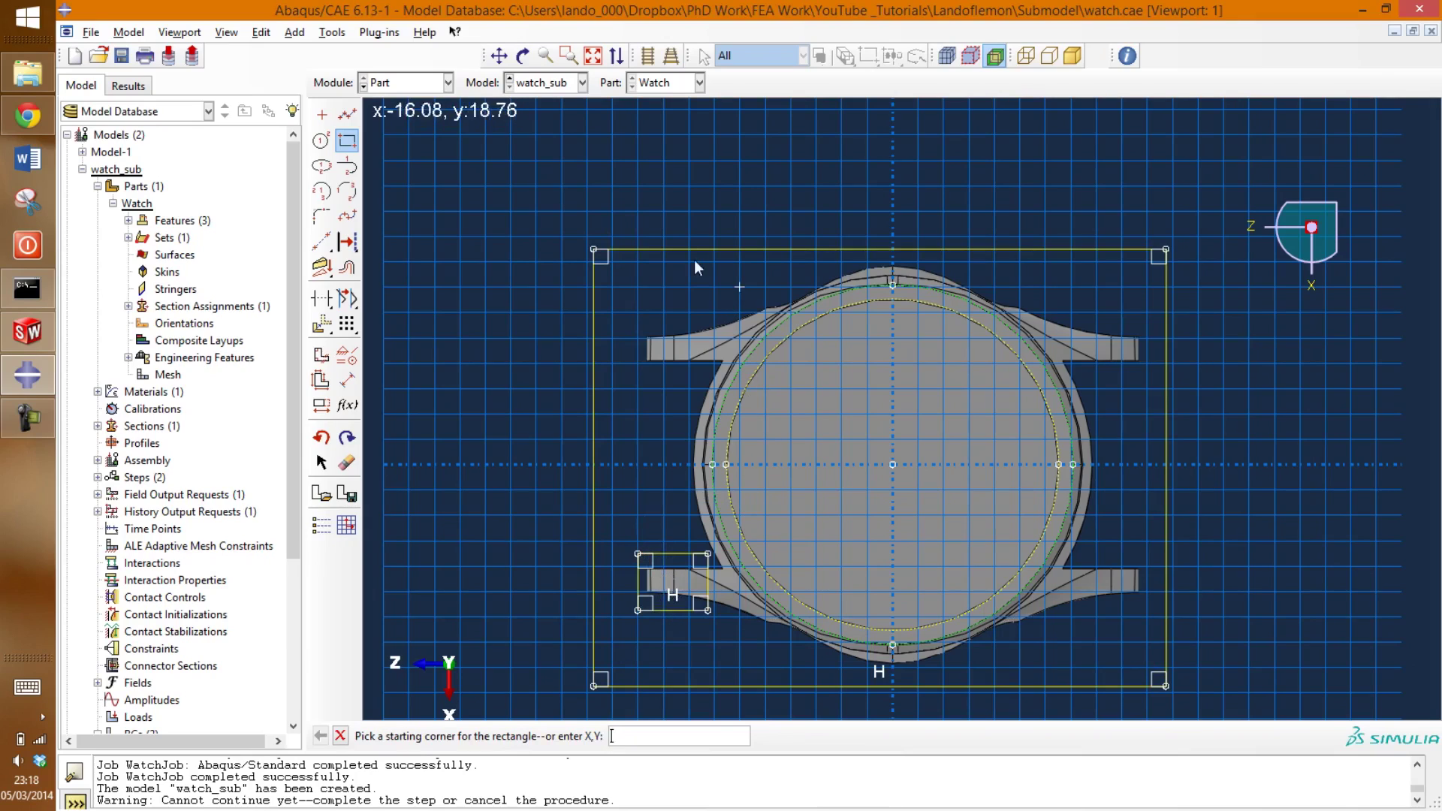
{"action": "middle_click", "coordinate": [1080, 176]}
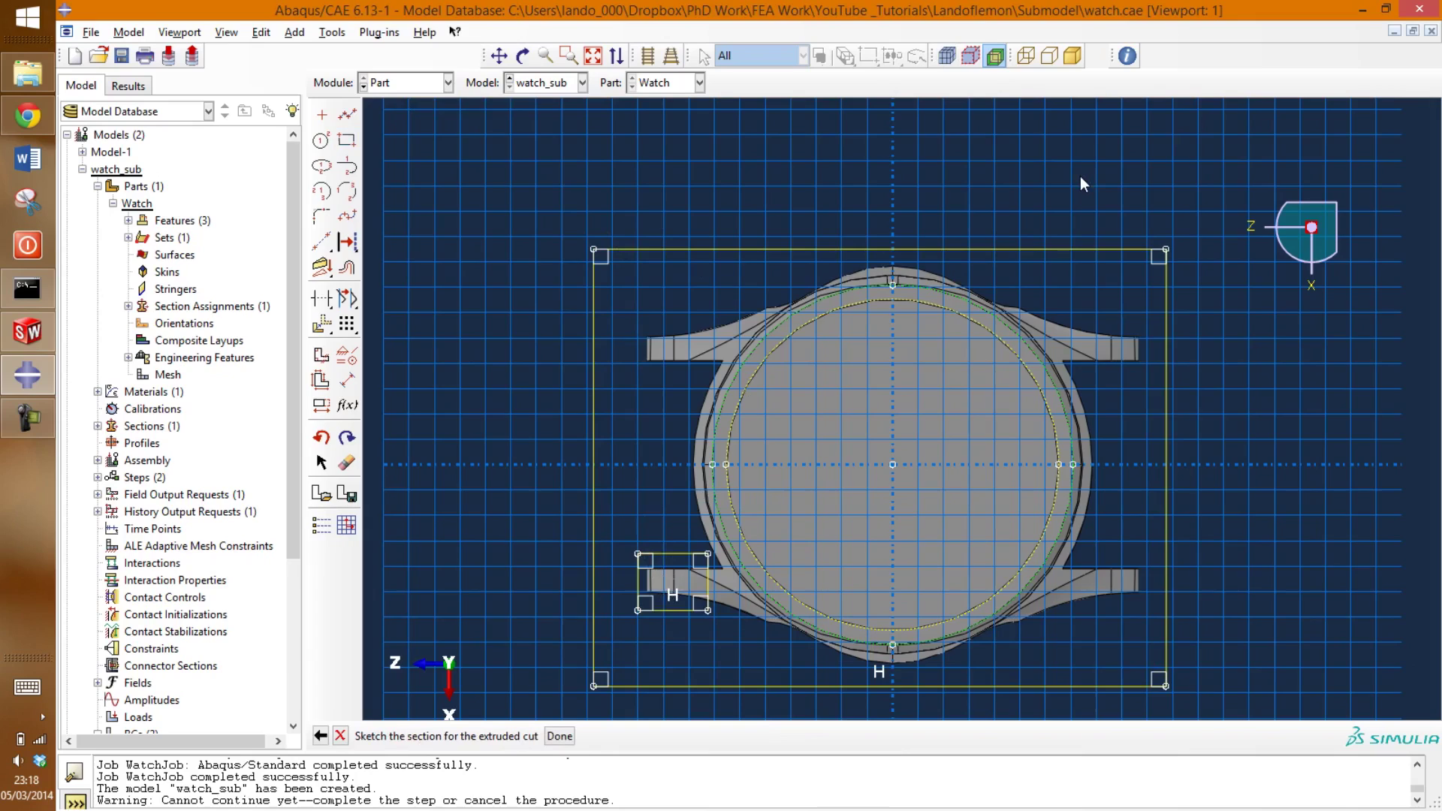
Step: Apply the Through All cut, leaving only the lower-left lug block
{"action": "middle_click", "coordinate": [1080, 175]}
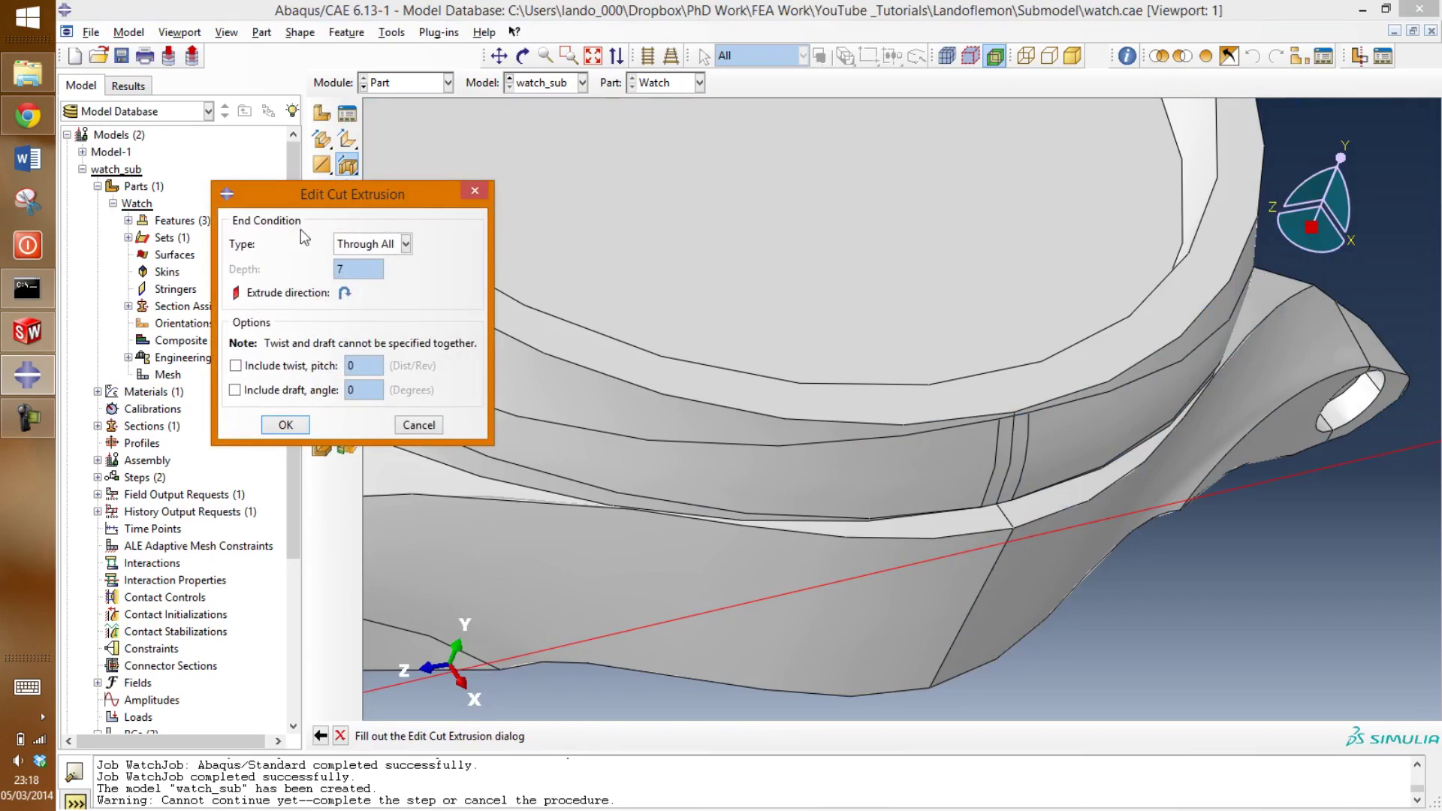
{"action": "left_click", "coordinate": [284, 426]}
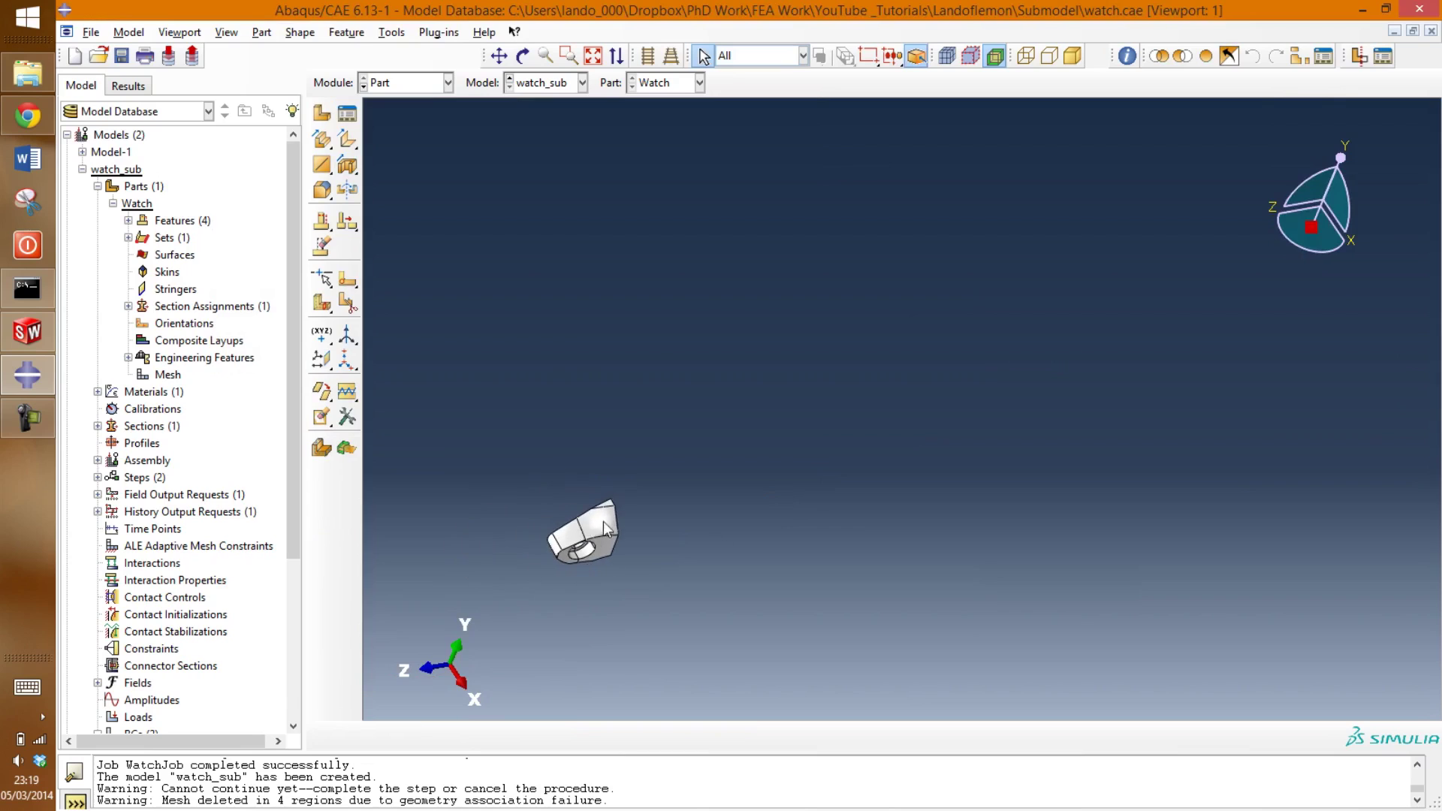
{"action": "left_click_drag", "start_coordinate": [604, 526], "coordinate": [593, 402], "text": "ctrl+alt"}
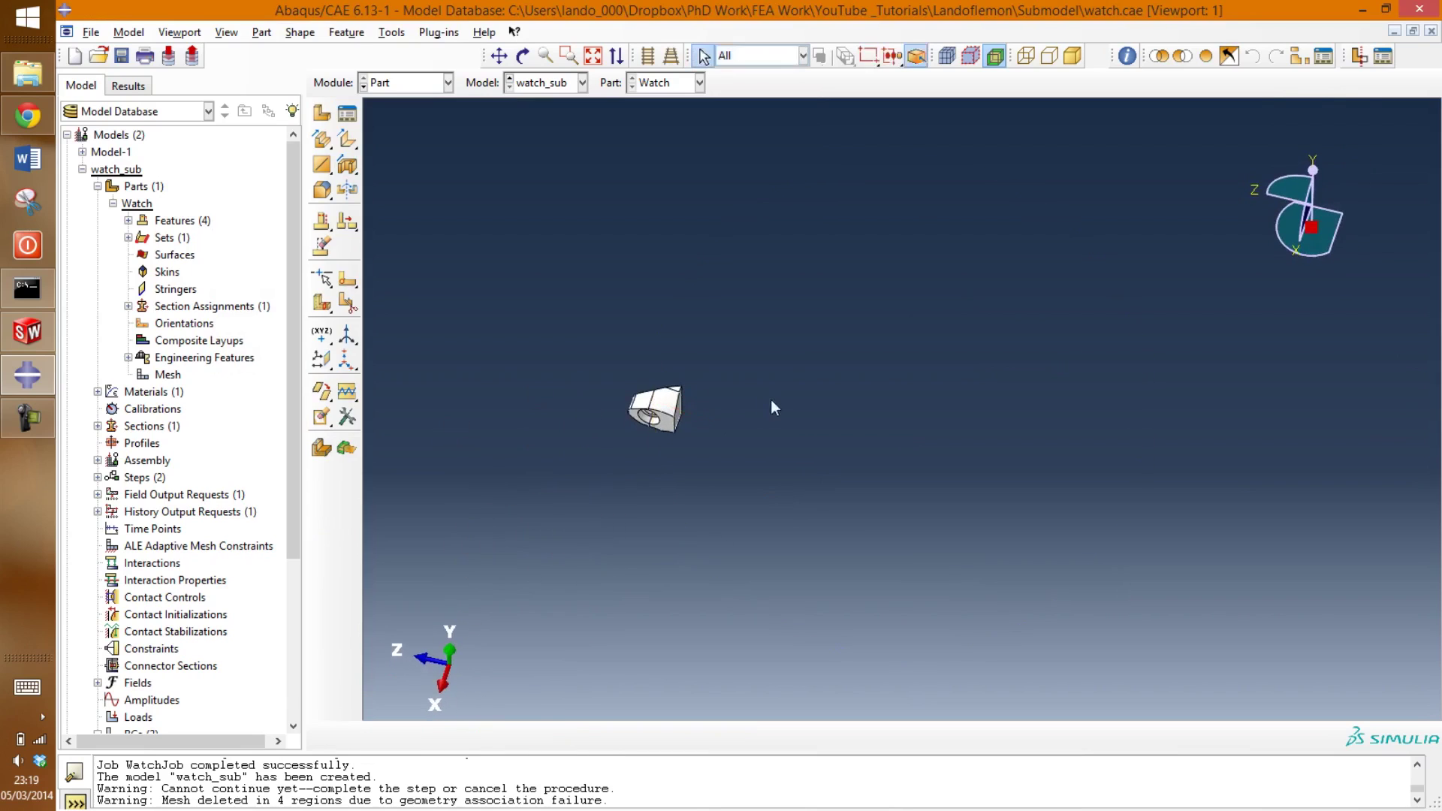
{"action": "left_click_drag", "start_coordinate": [775, 408], "coordinate": [698, 402], "text": "ctrl+alt"}
Step: Orbit and zoom to inspect the remaining lug and its hole
{"action": "scroll", "coordinate": [719, 409], "scroll_direction": "down", "scroll_amount": 5}
{"action": "scroll", "coordinate": [638, 379], "scroll_direction": "down", "scroll_amount": 2}
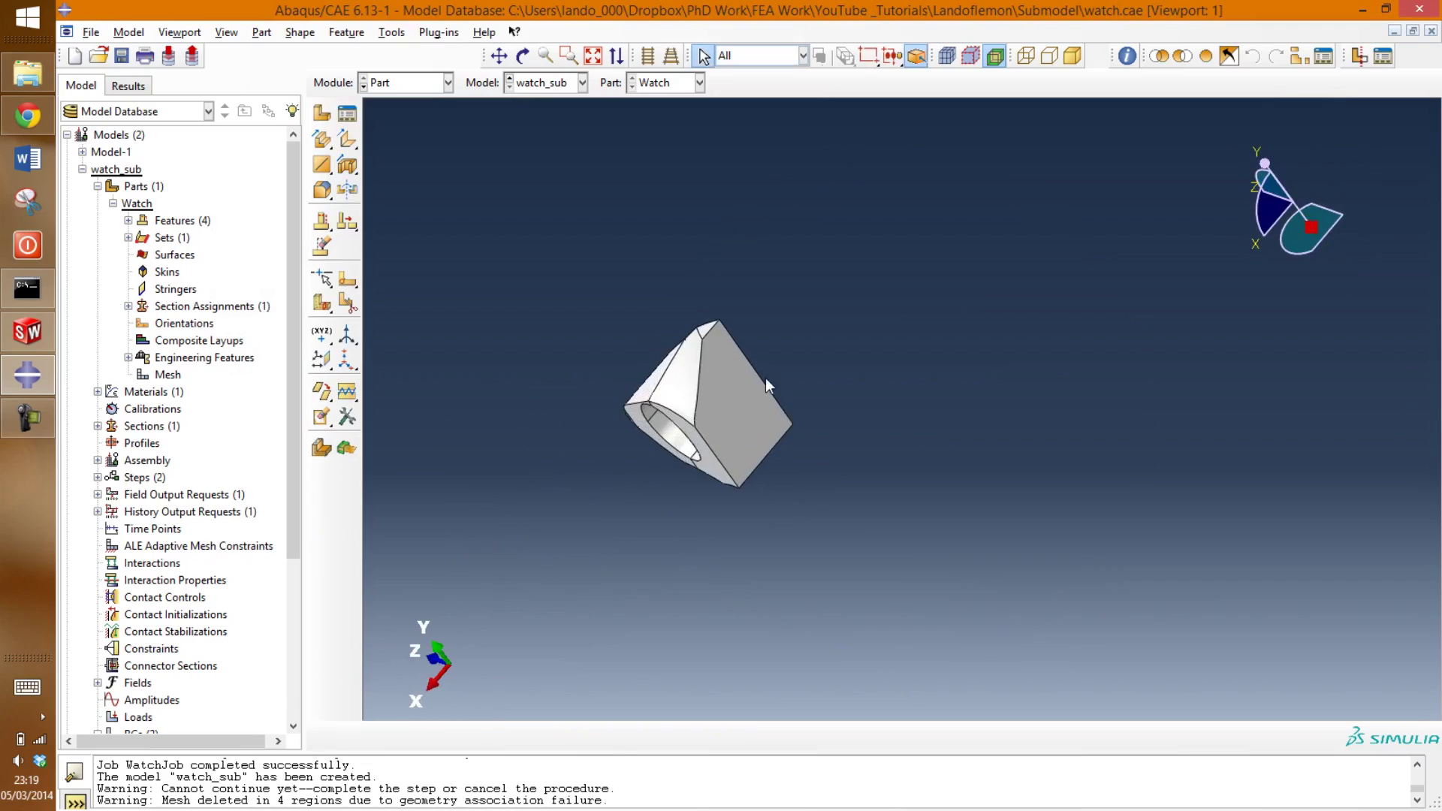
{"action": "scroll", "coordinate": [767, 385], "scroll_direction": "down", "scroll_amount": 5}
{"action": "scroll", "coordinate": [743, 392], "scroll_direction": "up", "scroll_amount": 3}
{"action": "left_click_drag", "start_coordinate": [745, 392], "coordinate": [895, 318], "text": "ctrl+alt"}
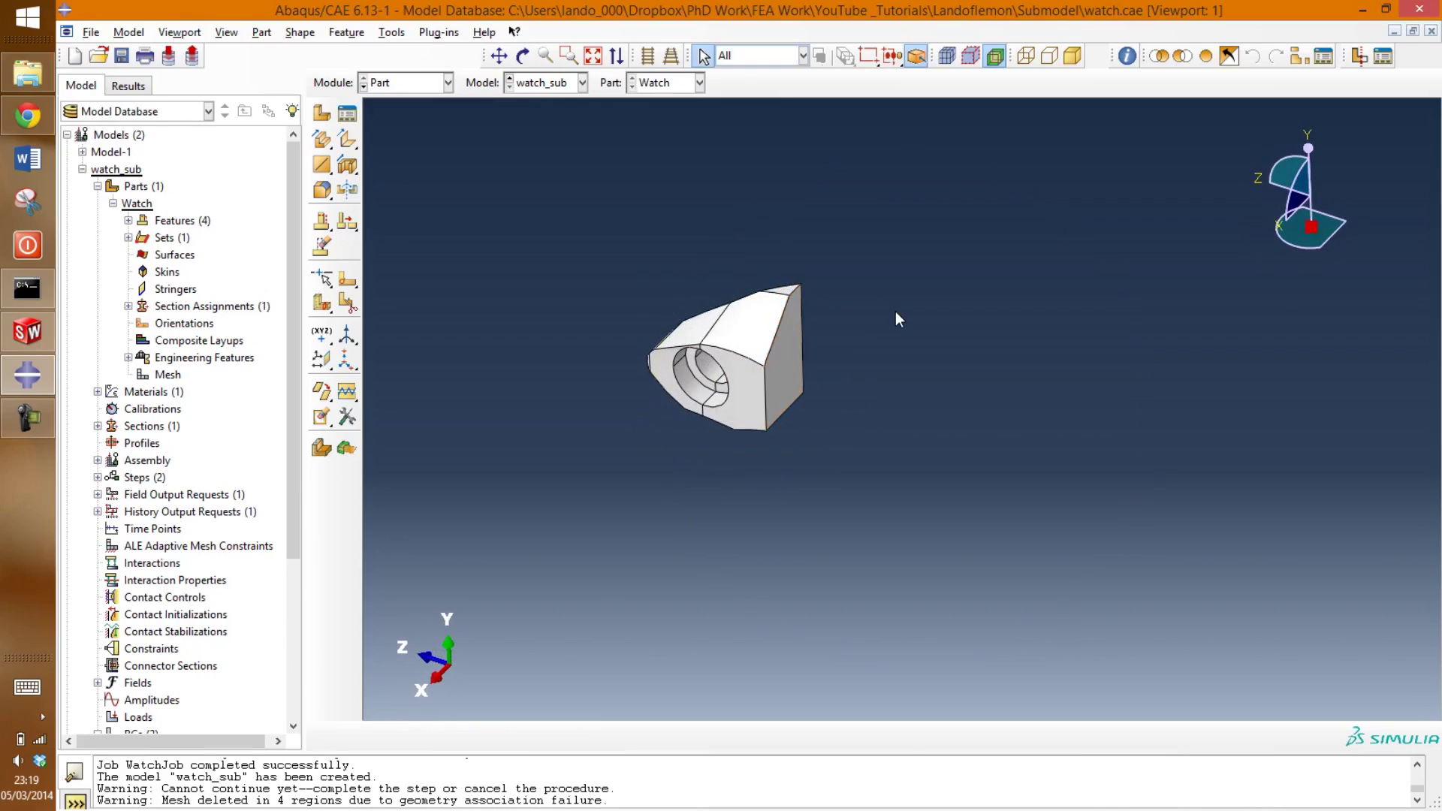
{"action": "scroll", "coordinate": [894, 319], "scroll_direction": "up", "scroll_amount": 2}
{"action": "scroll", "coordinate": [722, 322], "scroll_direction": "up", "scroll_amount": 3}
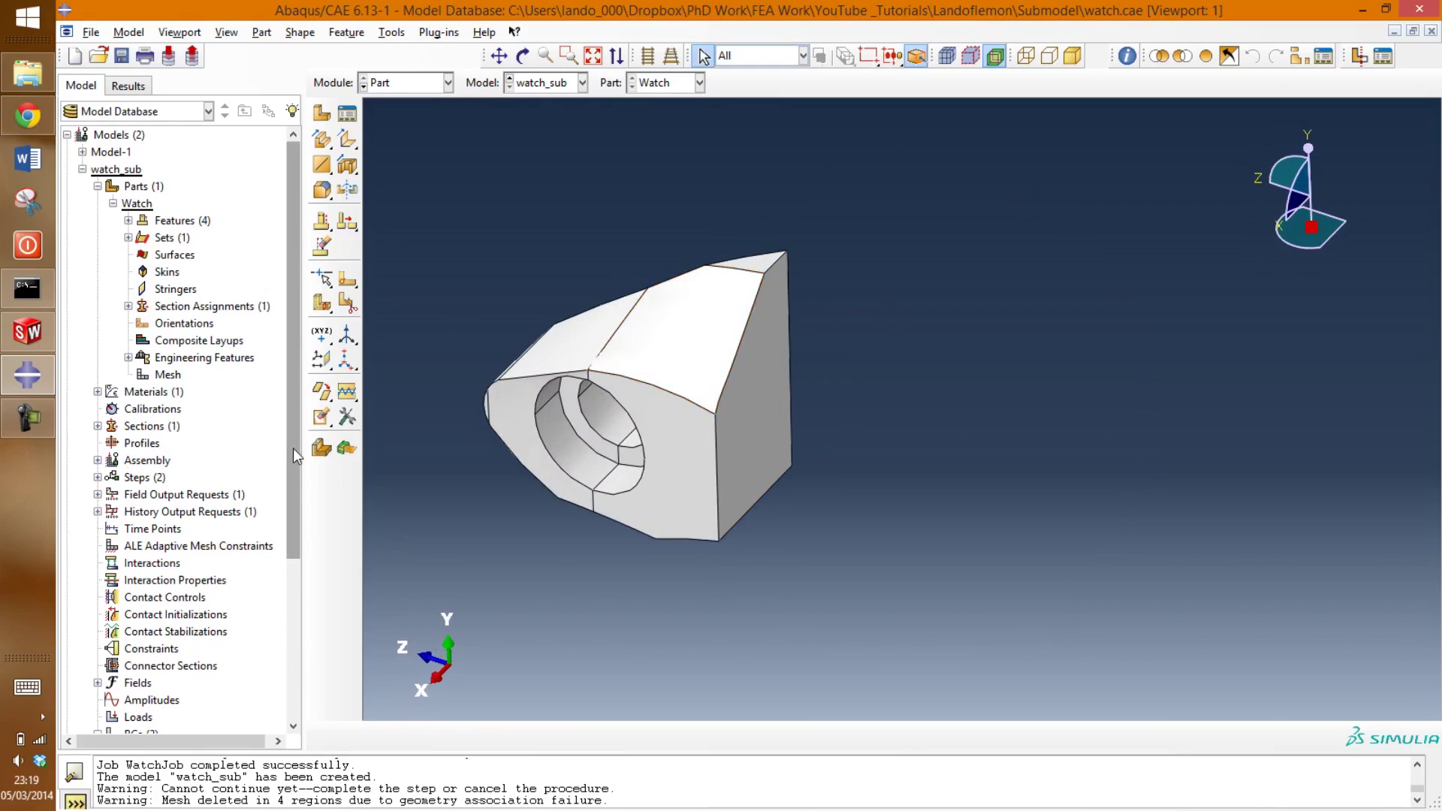
{"action": "mouse_move", "coordinate": [293, 447]}
{"action": "left_mouse_down"}
{"action": "mouse_move", "coordinate": [299, 560]}
{"action": "mouse_move", "coordinate": [279, 587]}
{"action": "left_mouse_up"}
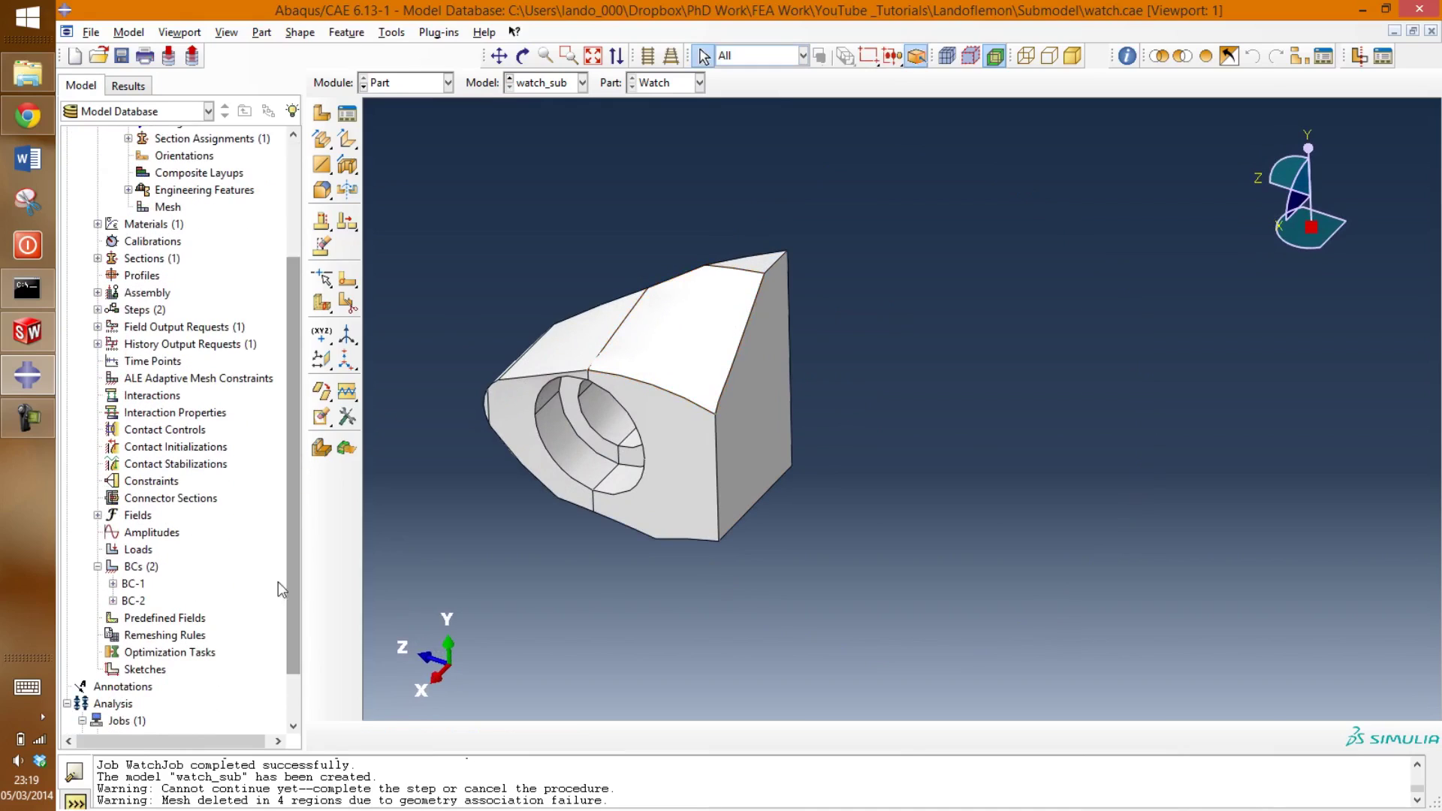
Step: Check BC-1 and BC-2 regions, declining to edit BC-1 after its missing-region warning
{"action": "left_click", "coordinate": [113, 584]}
{"action": "right_click", "coordinate": [127, 584]}
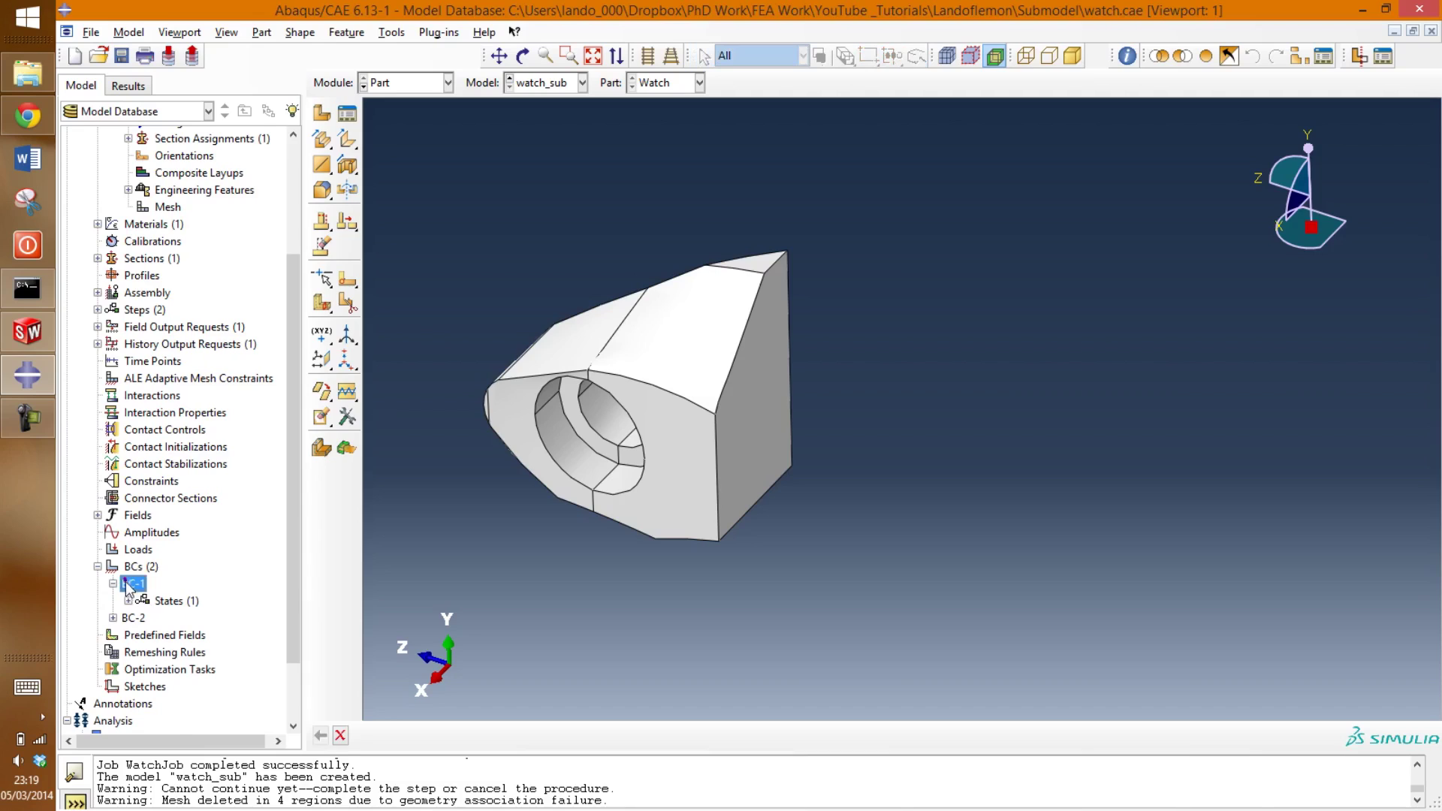
{"action": "left_click", "coordinate": [164, 611]}
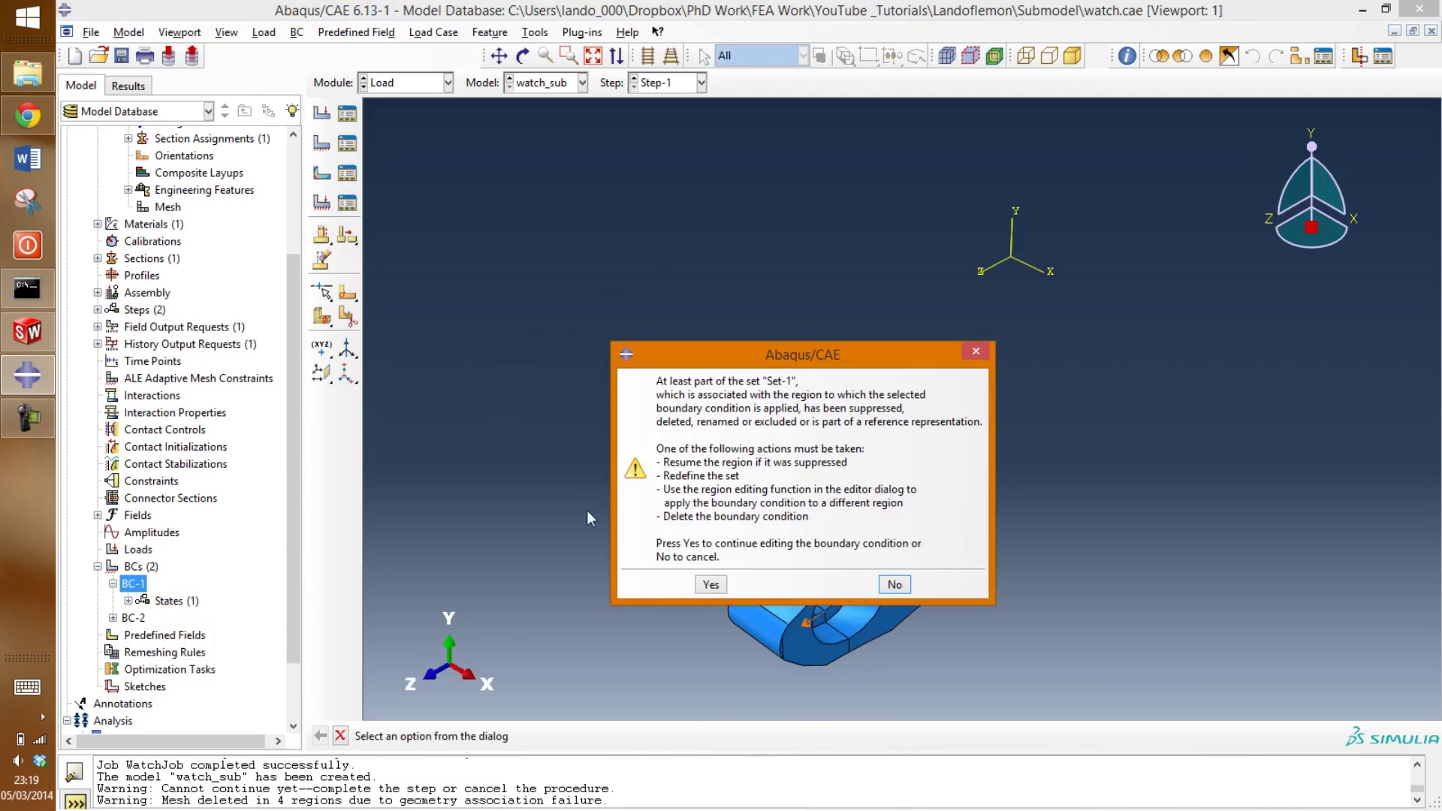
{"action": "left_click", "coordinate": [890, 585]}
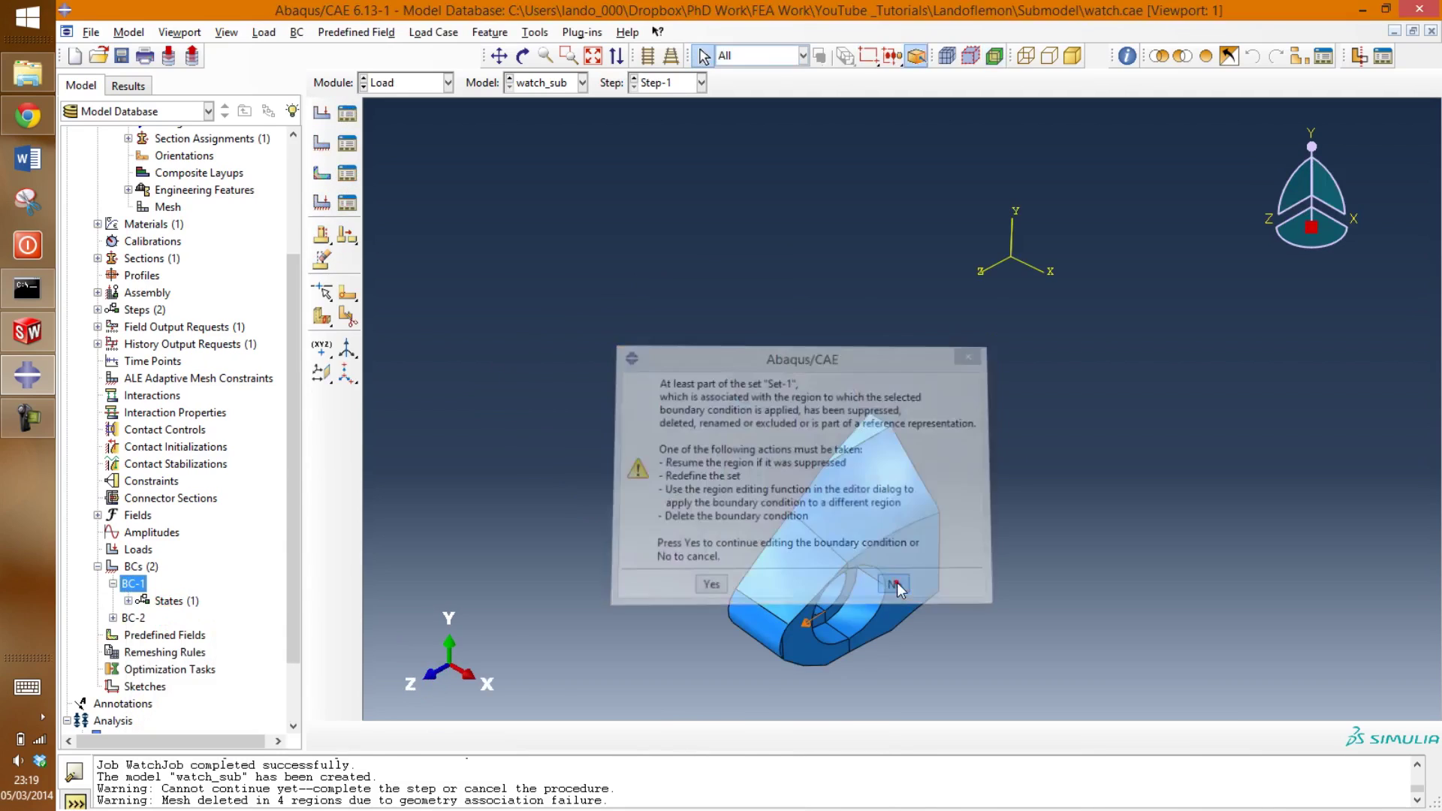
{"action": "right_click", "coordinate": [133, 621]}
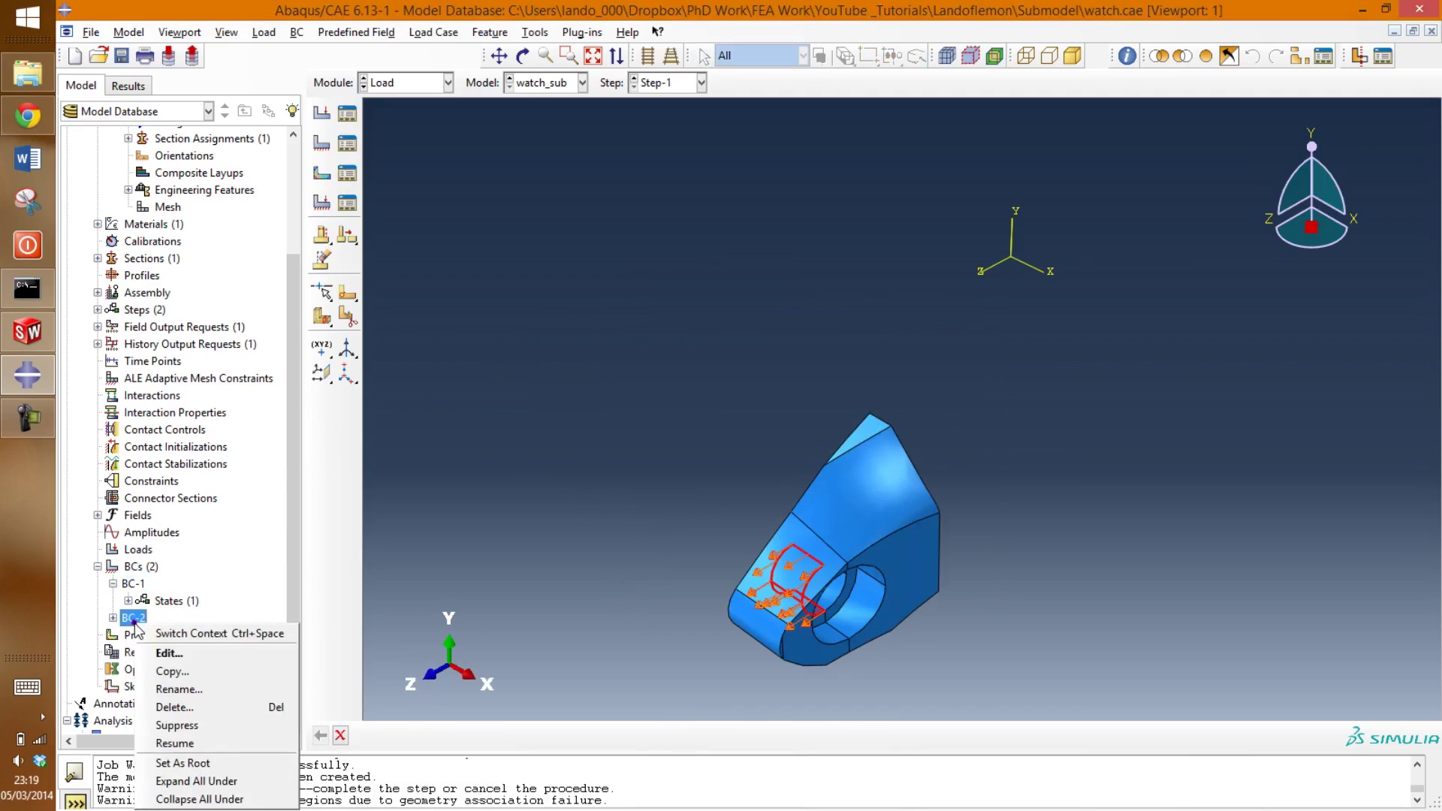
{"action": "left_click", "coordinate": [473, 492]}
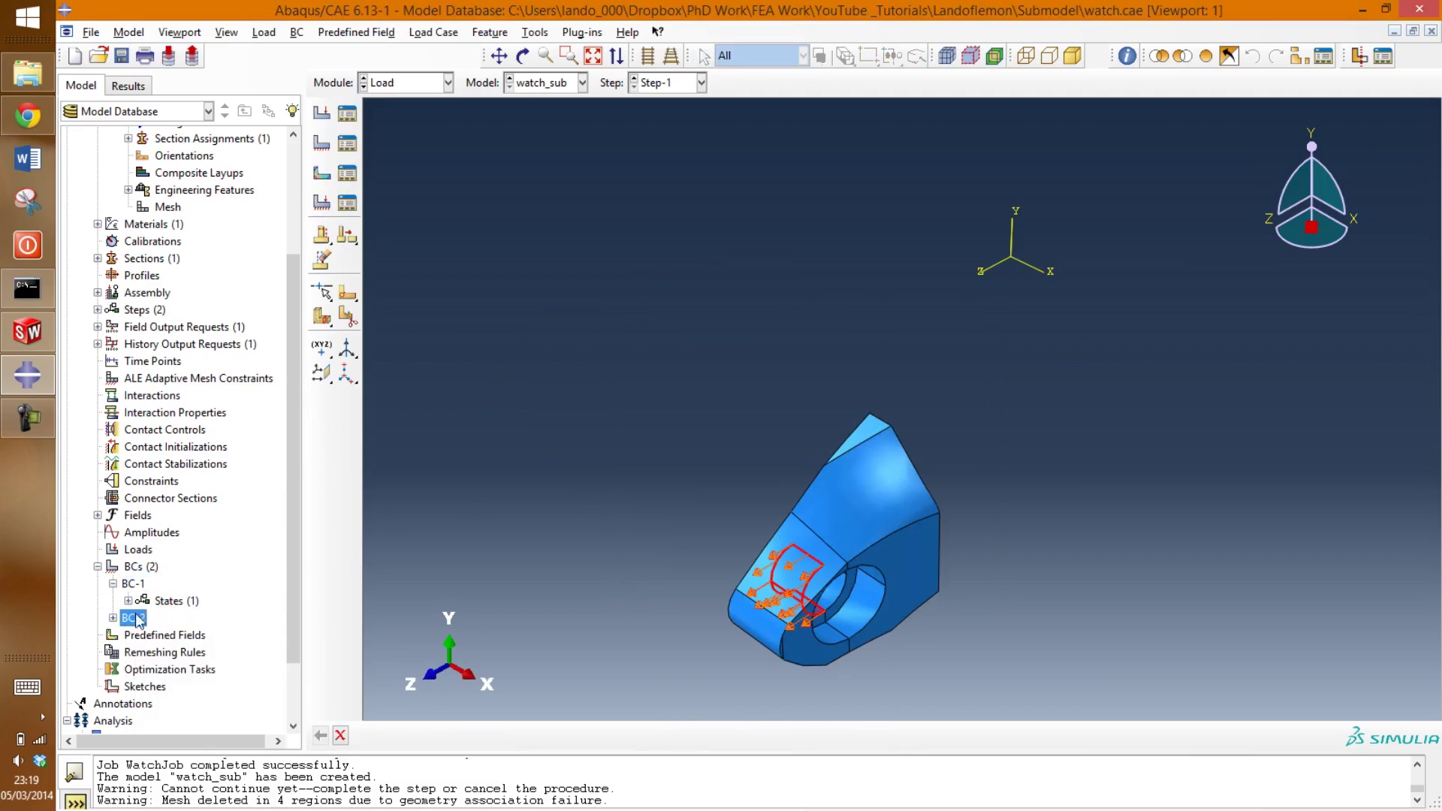
{"action": "left_click_drag", "start_coordinate": [840, 595], "coordinate": [667, 403], "text": "ctrl+alt"}
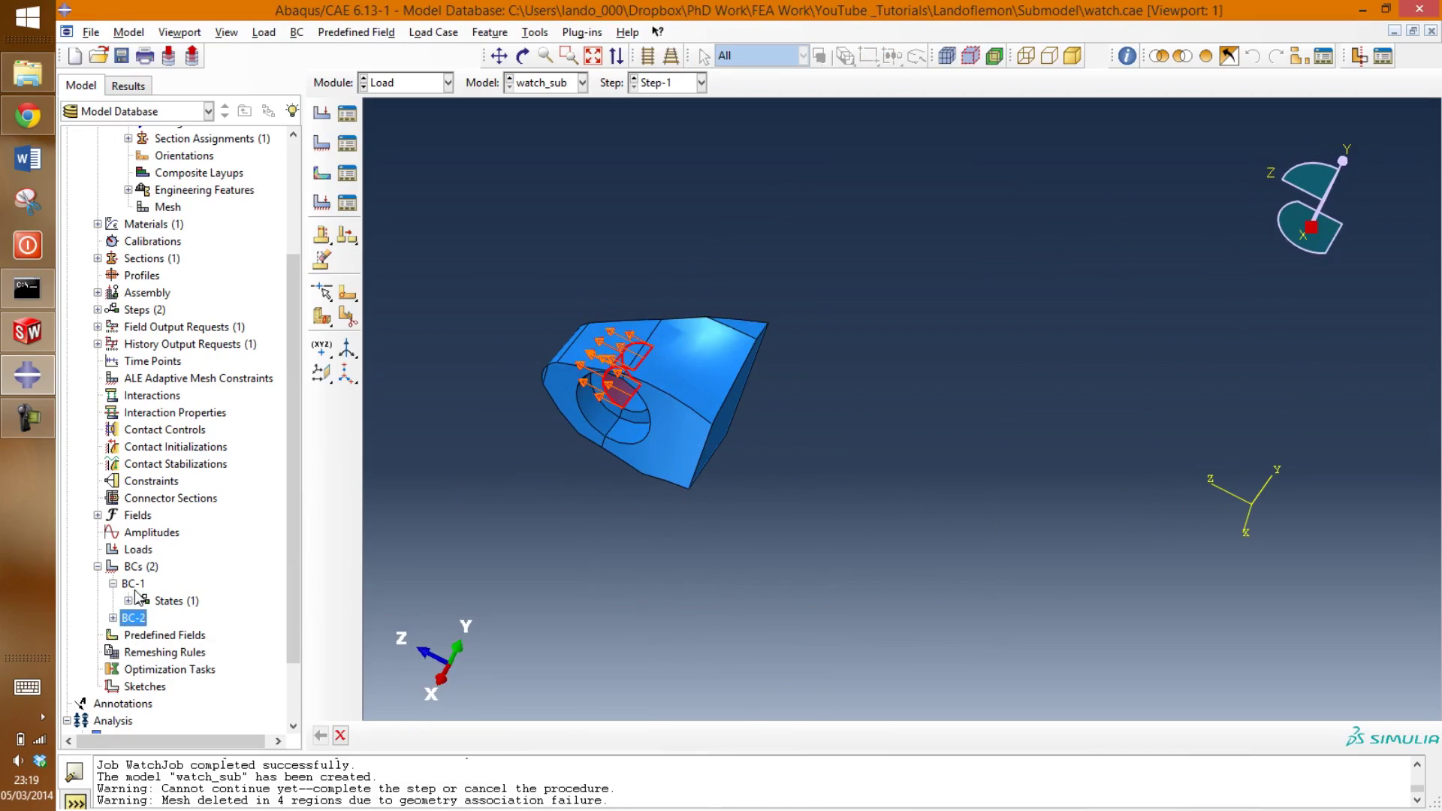
Step: Delete boundary condition BC-1, confirming with Yes
{"action": "right_click", "coordinate": [135, 588]}
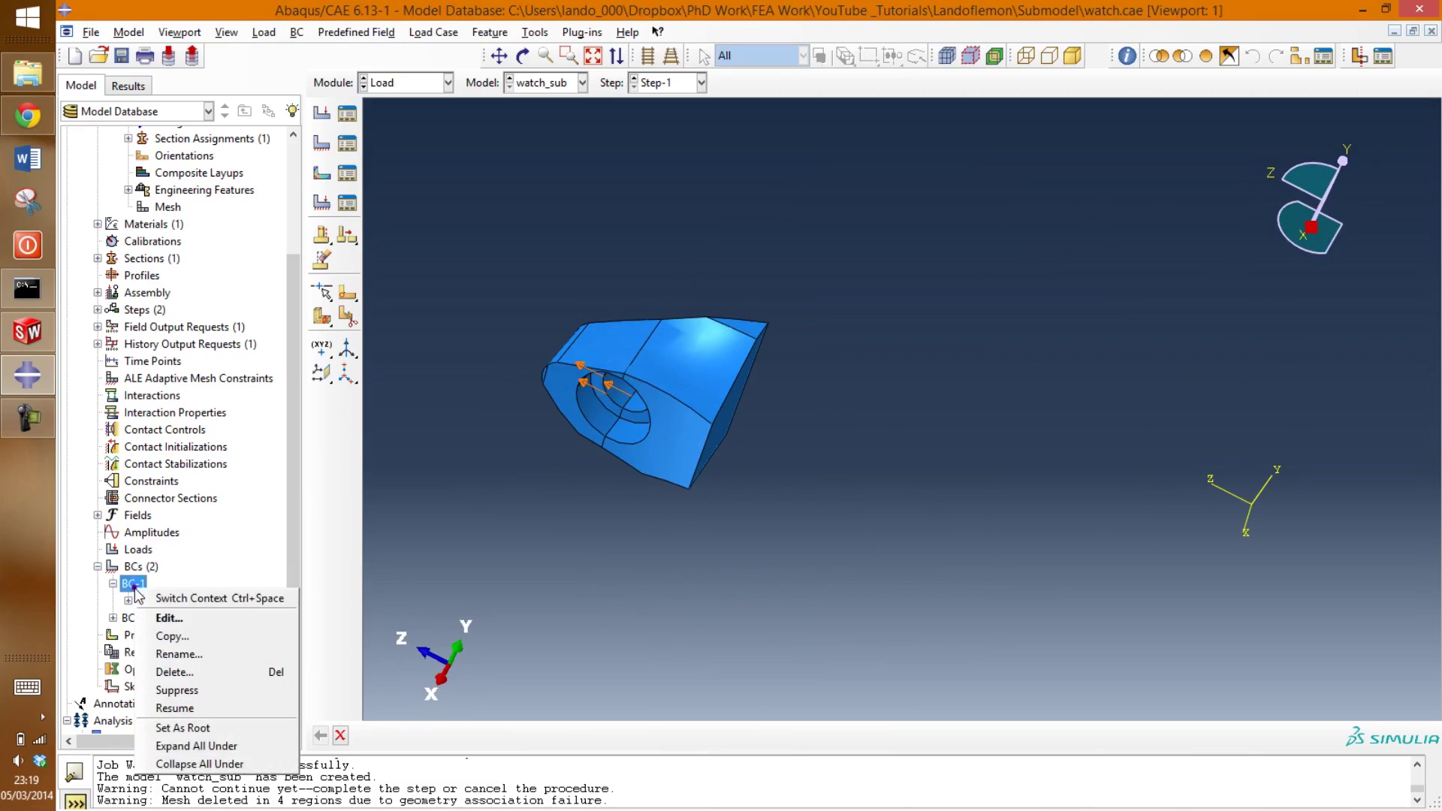
{"action": "left_click", "coordinate": [233, 672]}
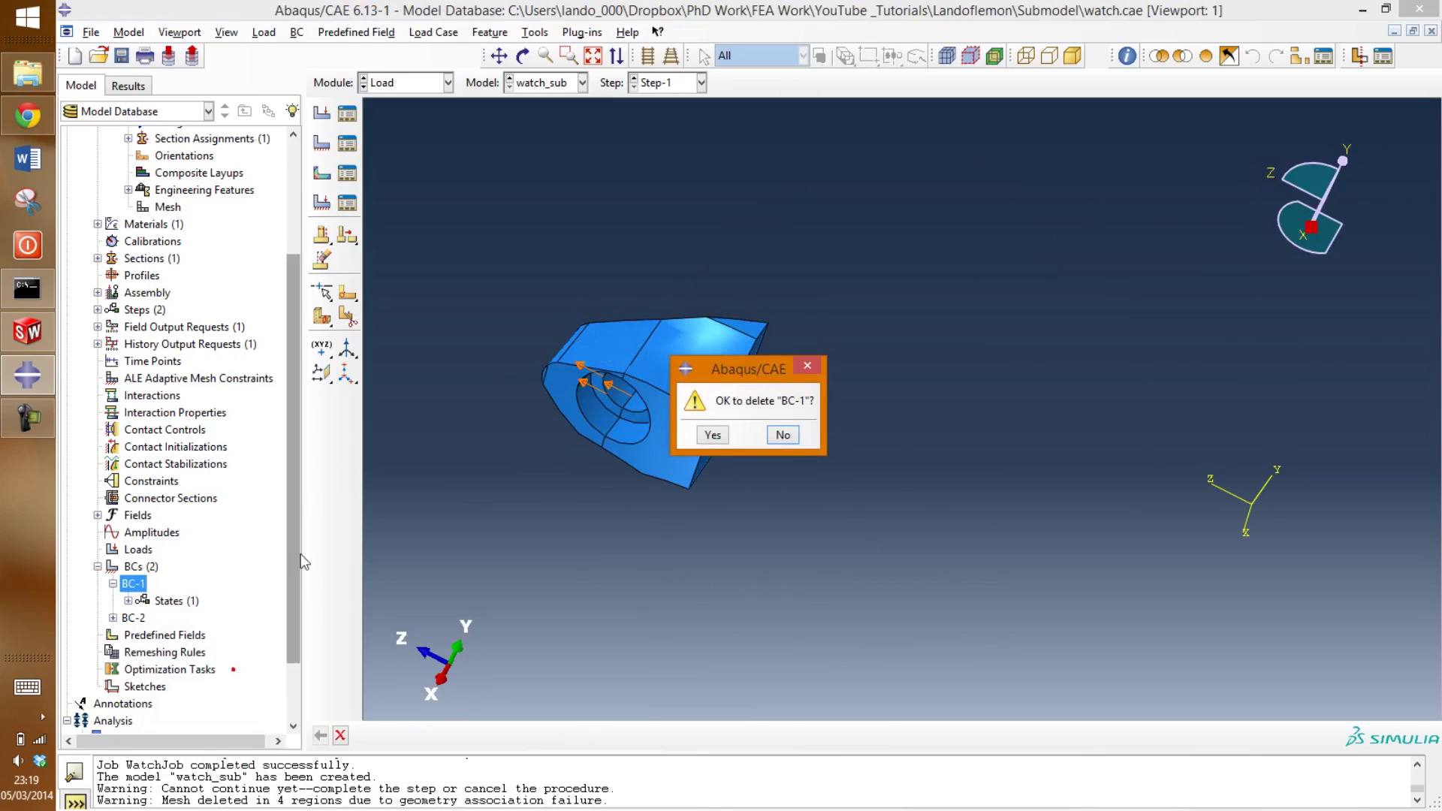
{"action": "left_click", "coordinate": [712, 436]}
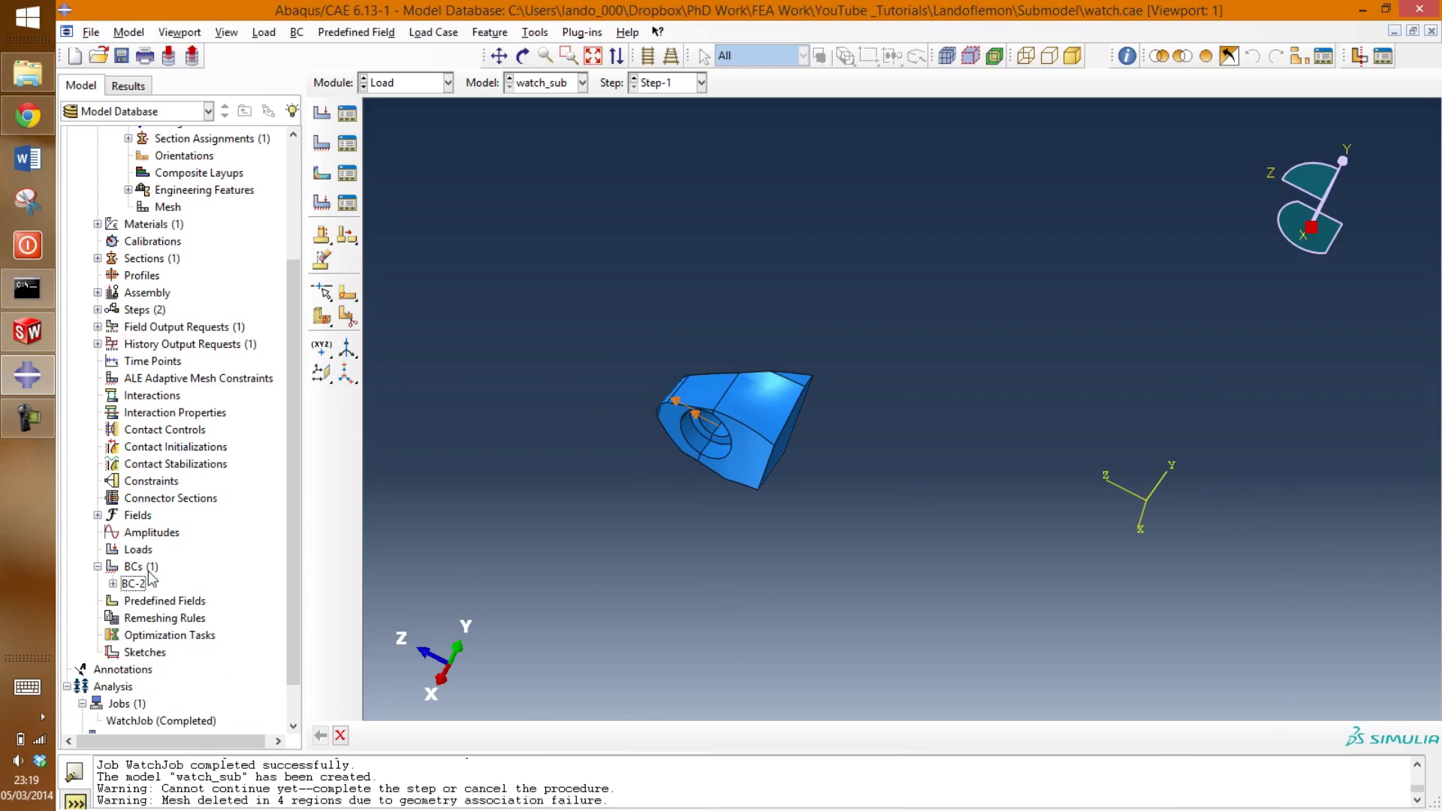
{"action": "scroll", "coordinate": [151, 570], "scroll_direction": "down", "scroll_amount": 2}
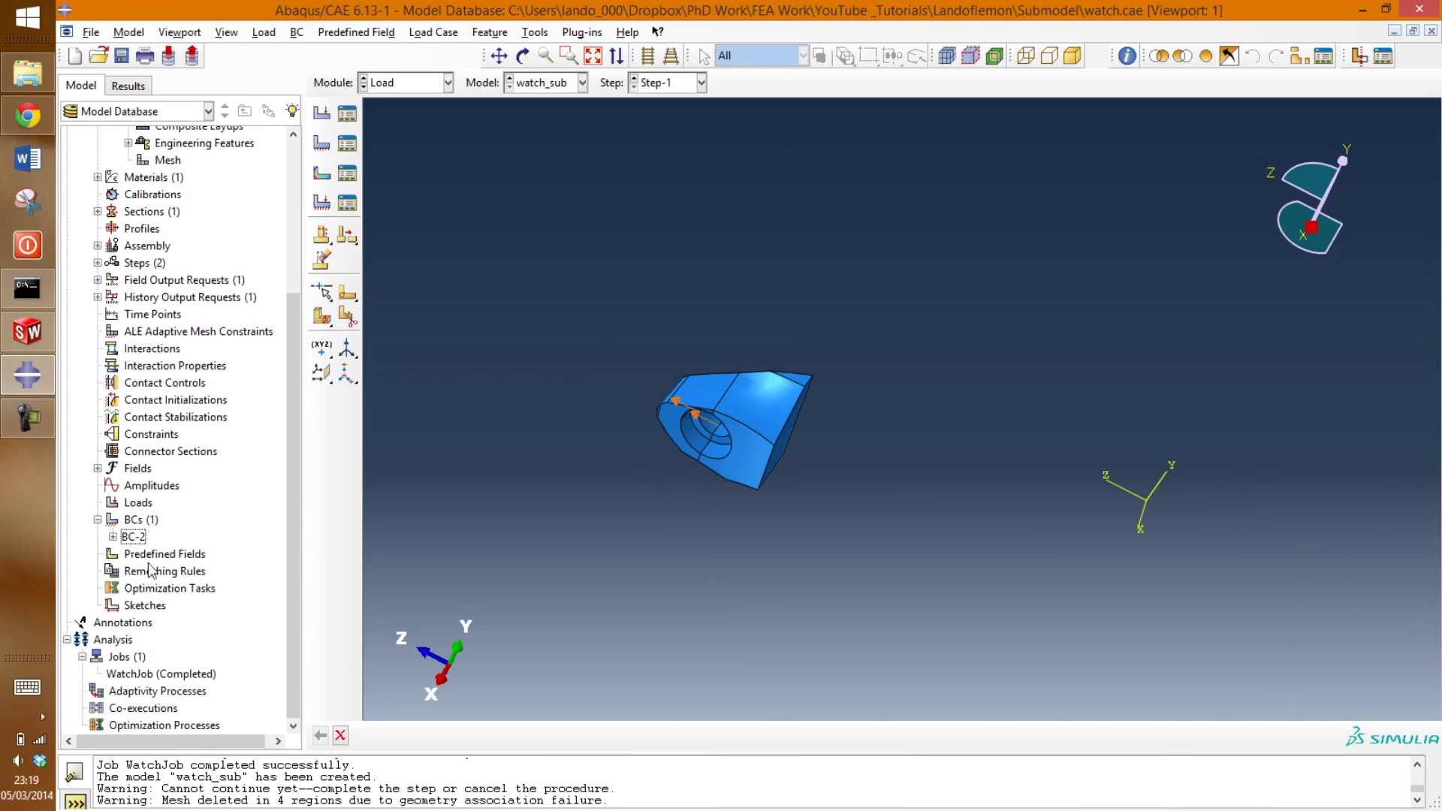
Step: Create a Submodel boundary condition on the lug's flat cut face
{"action": "double_click", "coordinate": [146, 518]}
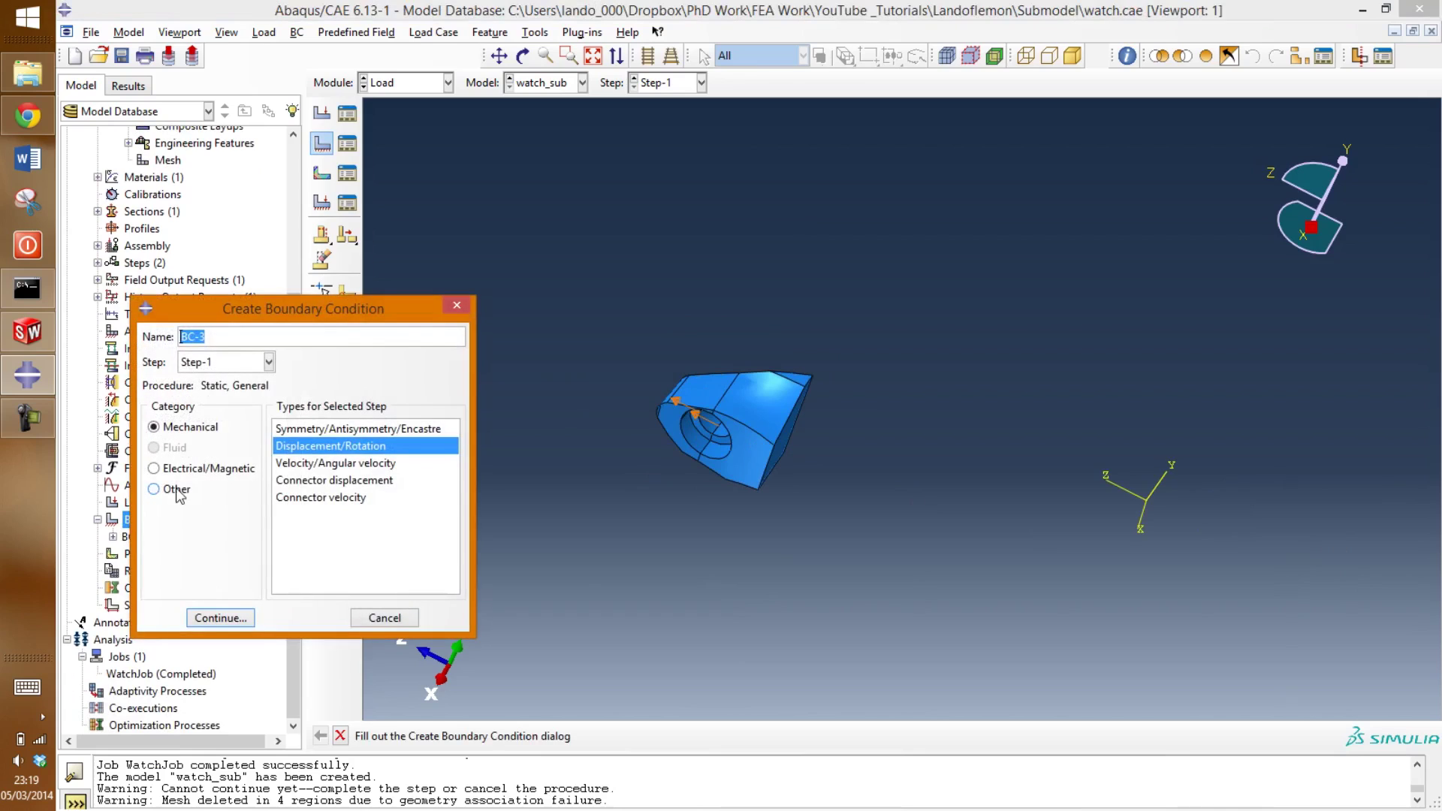
{"action": "left_click", "coordinate": [166, 492]}
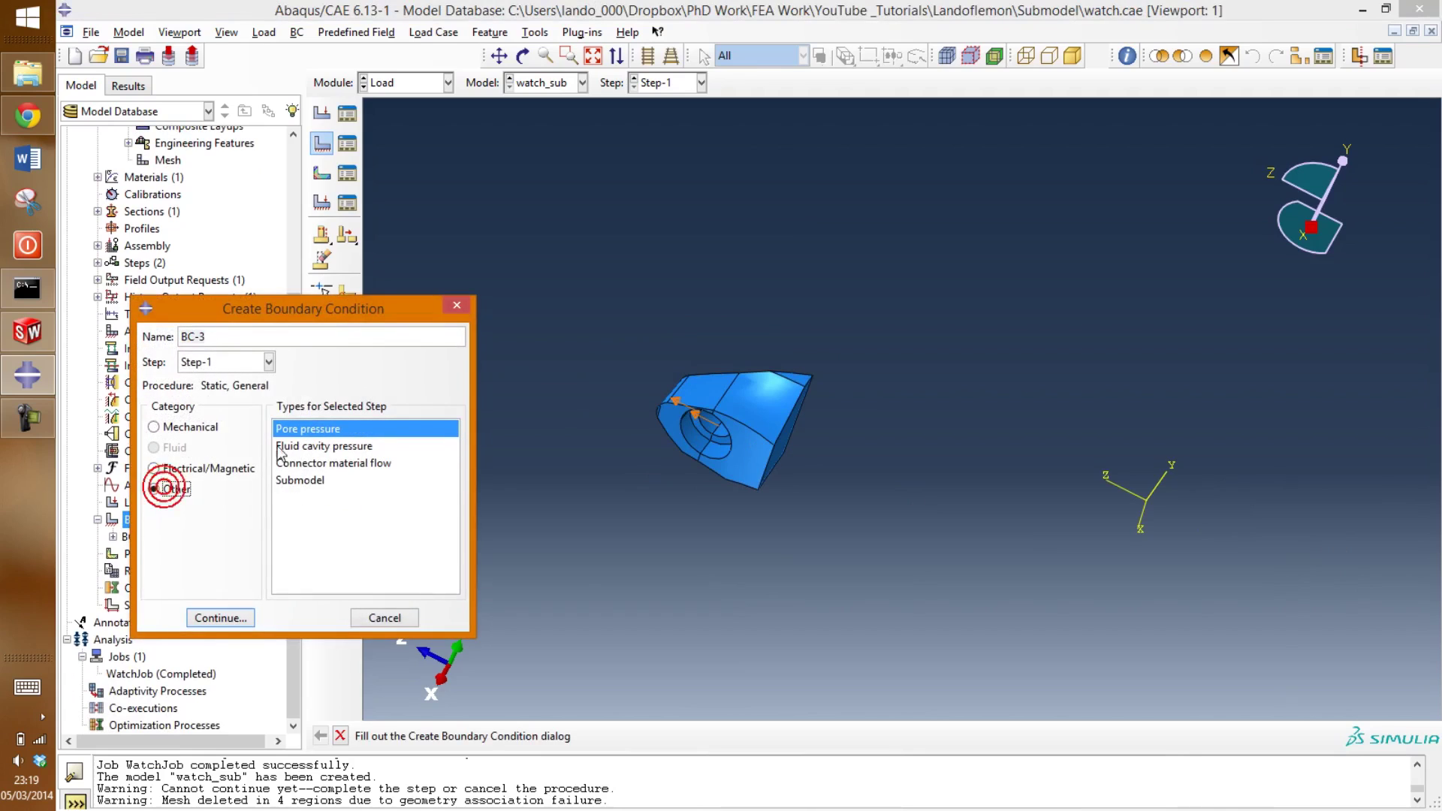
{"action": "left_click", "coordinate": [319, 482]}
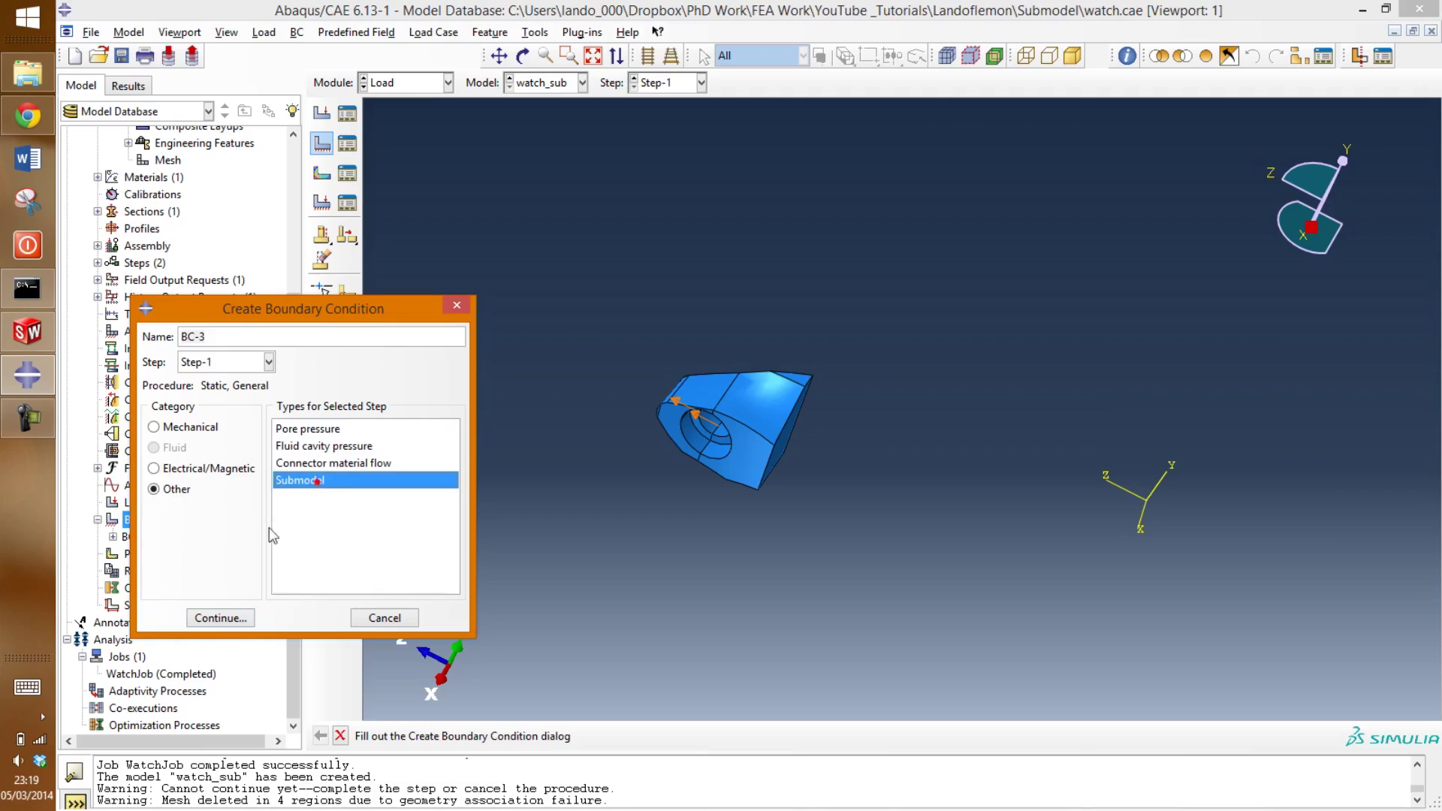
{"action": "left_click", "coordinate": [208, 618]}
{"action": "left_click_drag", "start_coordinate": [828, 561], "coordinate": [819, 344], "text": "ctrl+alt"}
{"action": "scroll", "coordinate": [817, 390], "scroll_direction": "up", "scroll_amount": 2}
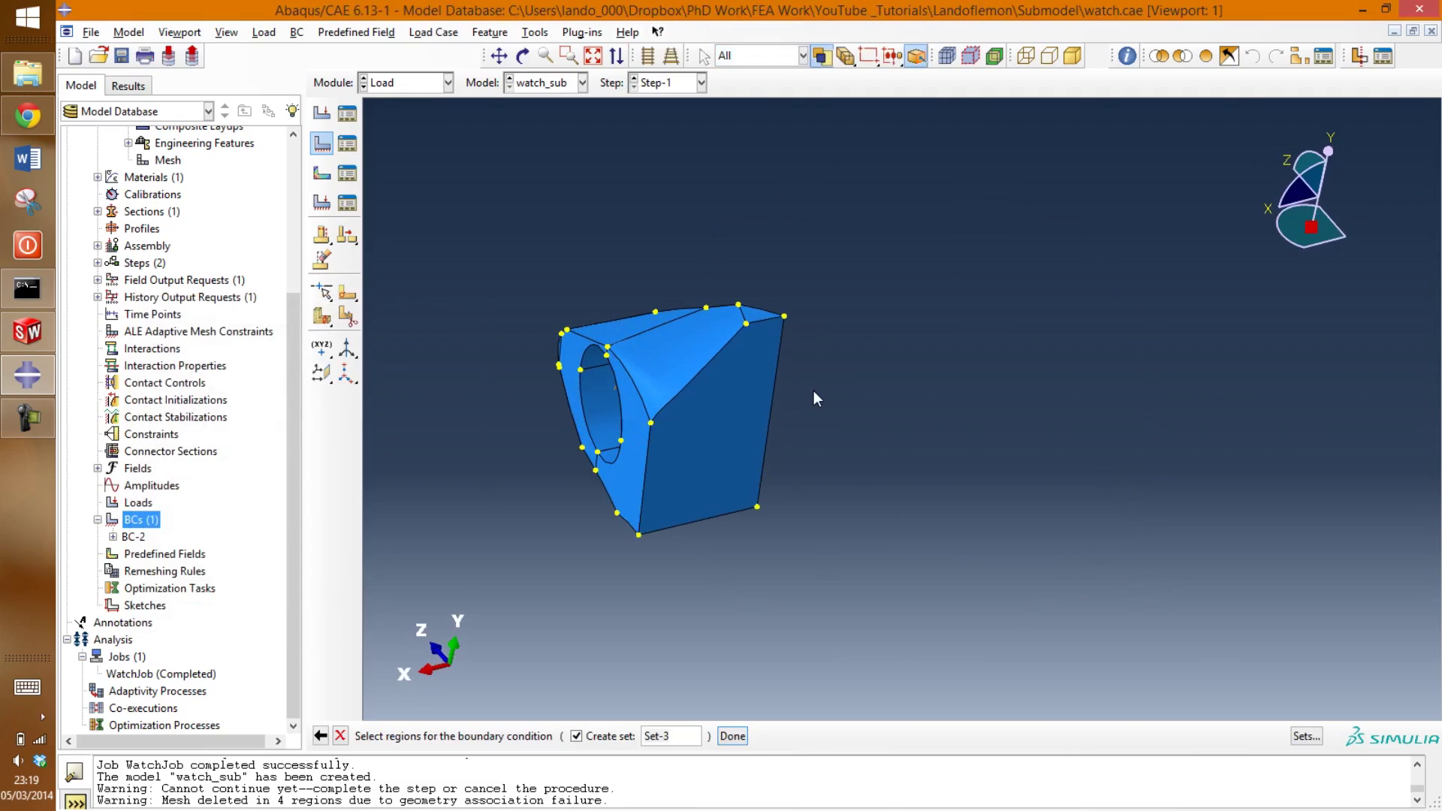
{"action": "left_click", "coordinate": [742, 403]}
{"action": "left_click_drag", "start_coordinate": [768, 449], "coordinate": [841, 460], "text": "ctrl+alt"}
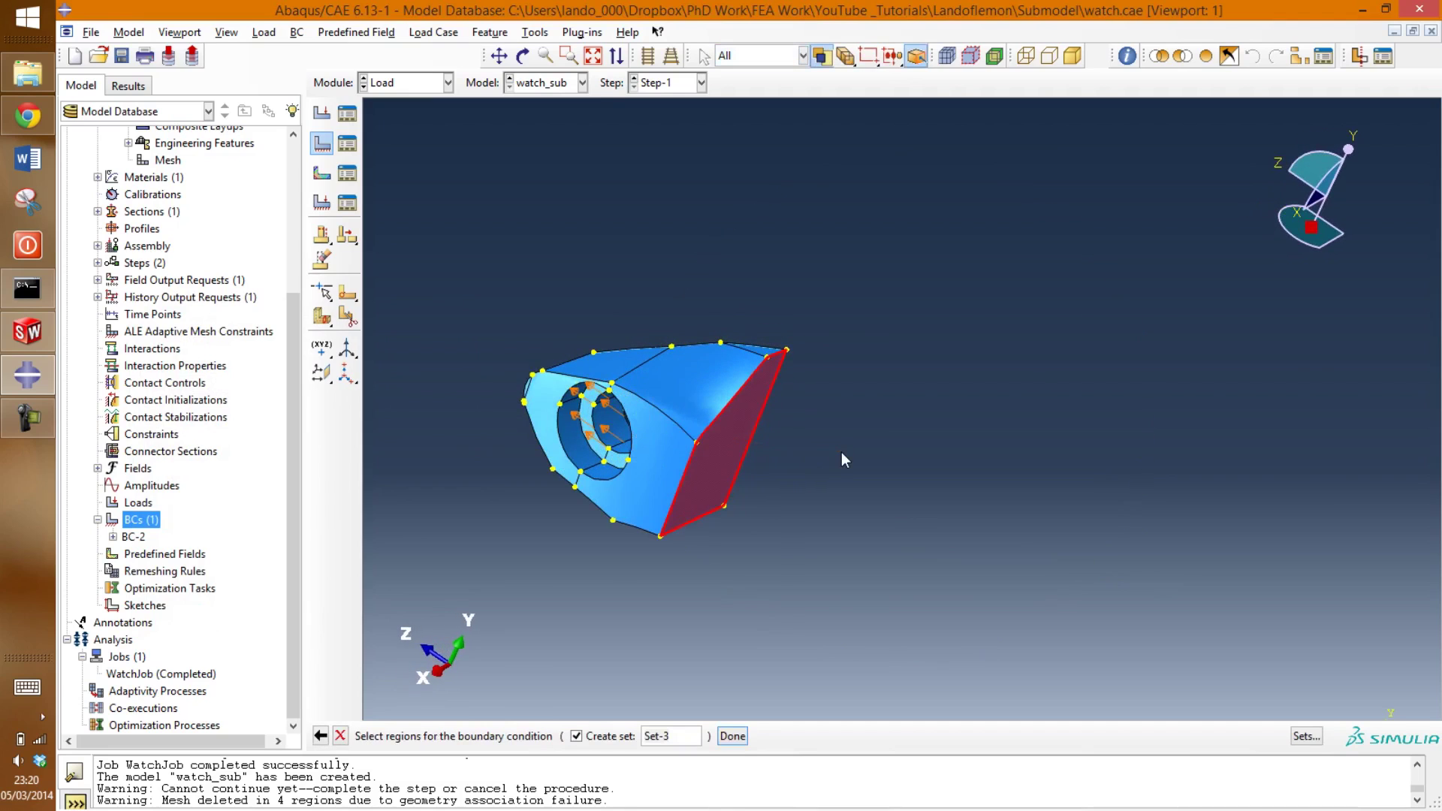
{"action": "middle_click", "coordinate": [841, 454]}
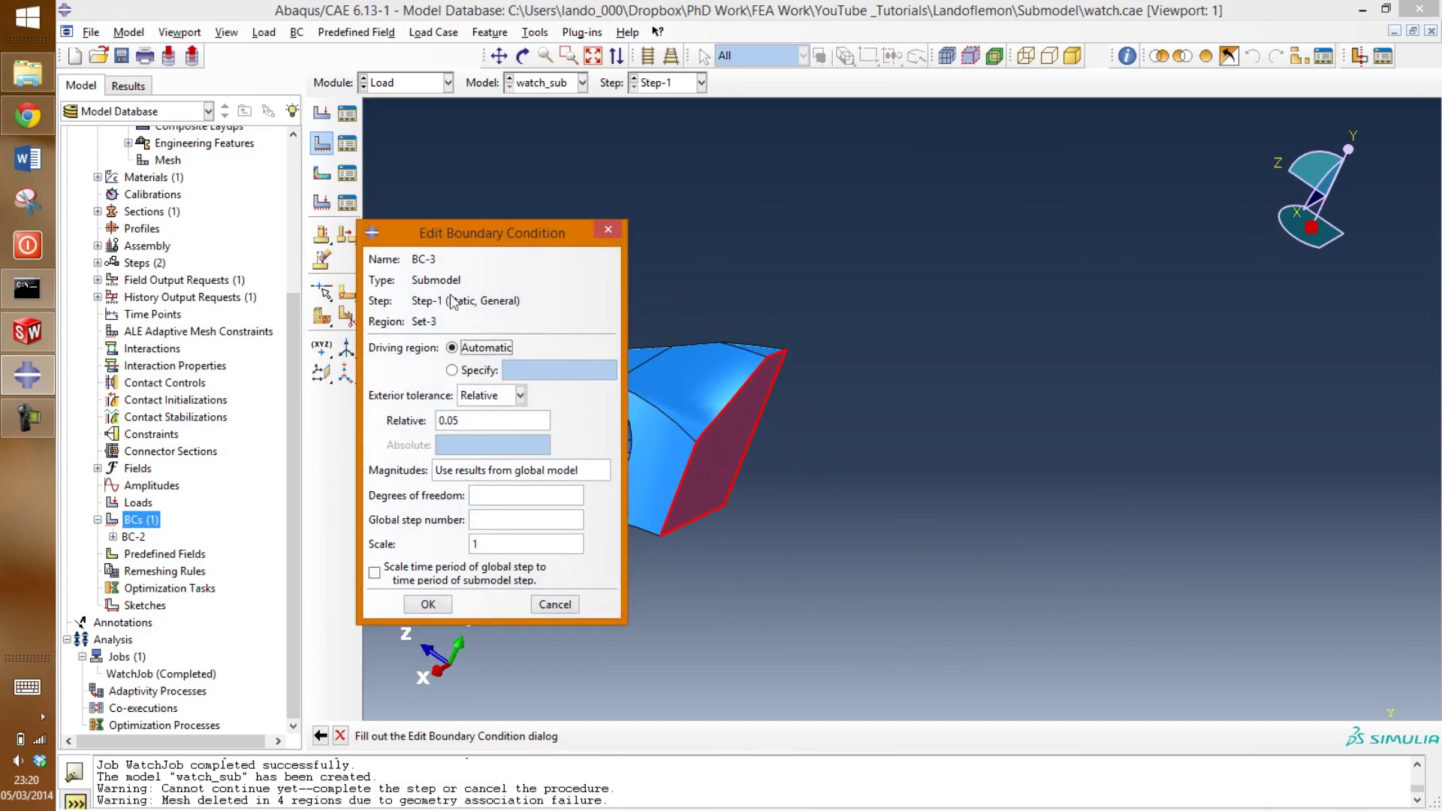
Step: Set BC-3 to global step 1 with degrees of freedom 1,2,3 and accept it
{"action": "left_click", "coordinate": [489, 519]}
{"action": "type", "text": "1"}
{"action": "left_click", "coordinate": [428, 604]}
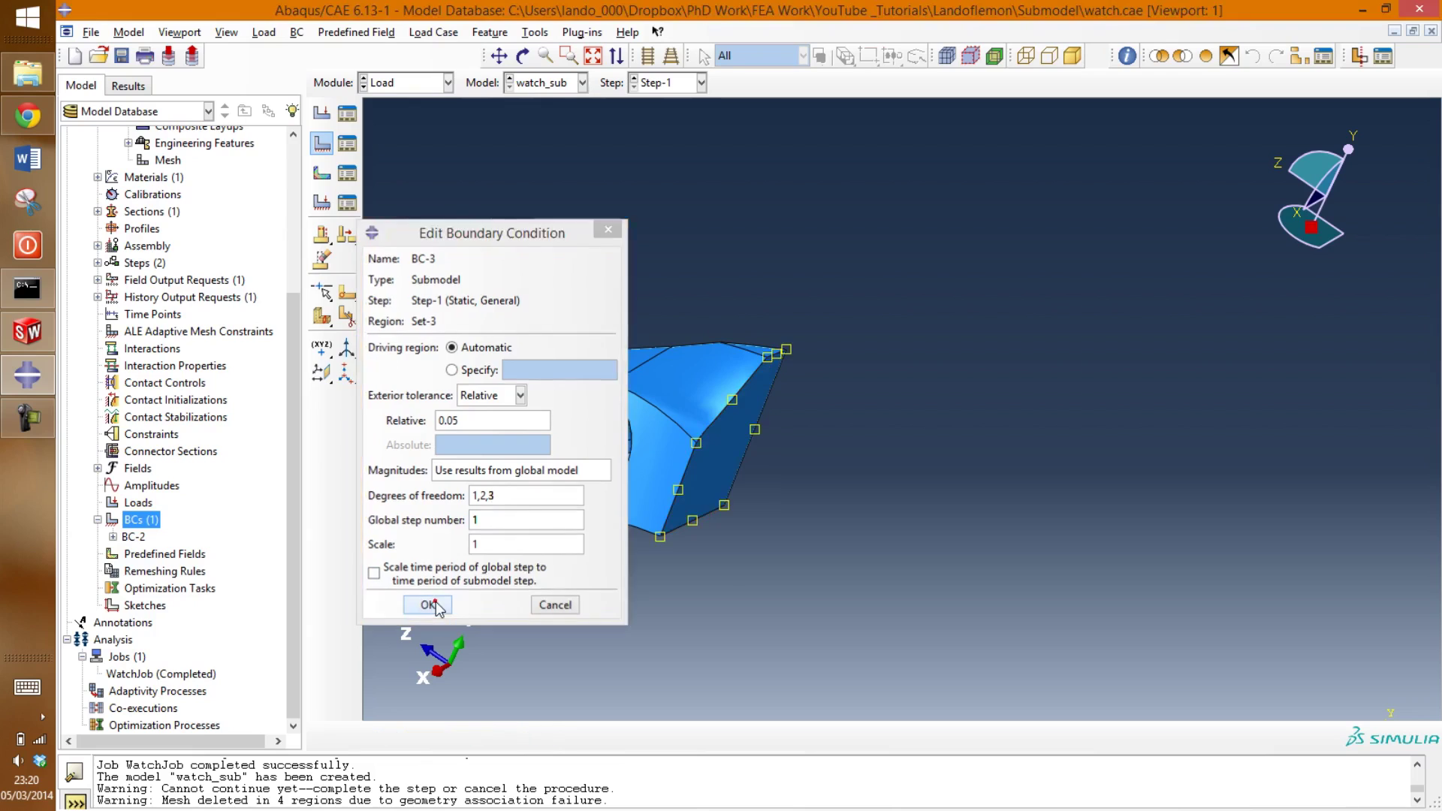
{"action": "right_click", "coordinate": [137, 503]}
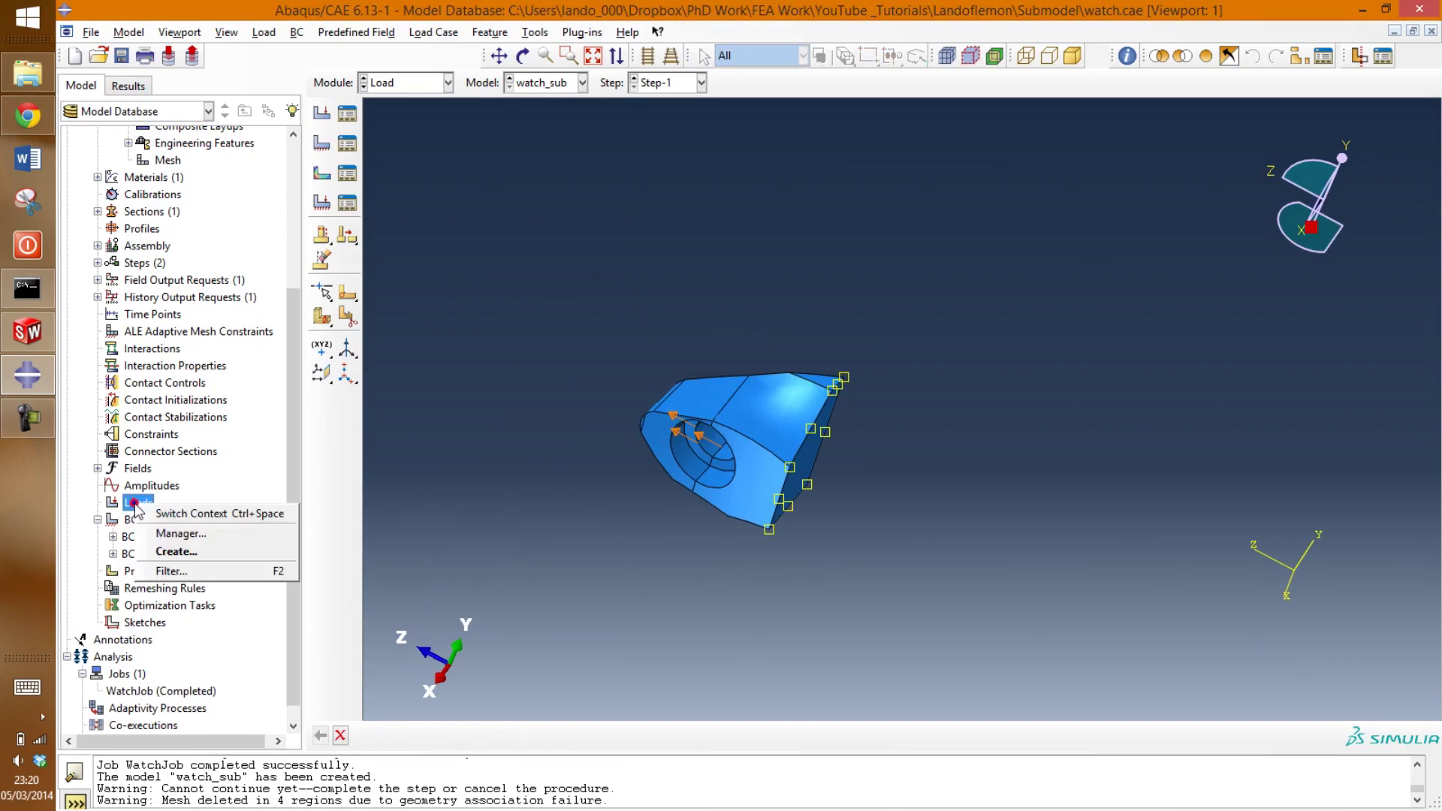
{"action": "left_click", "coordinate": [180, 559]}
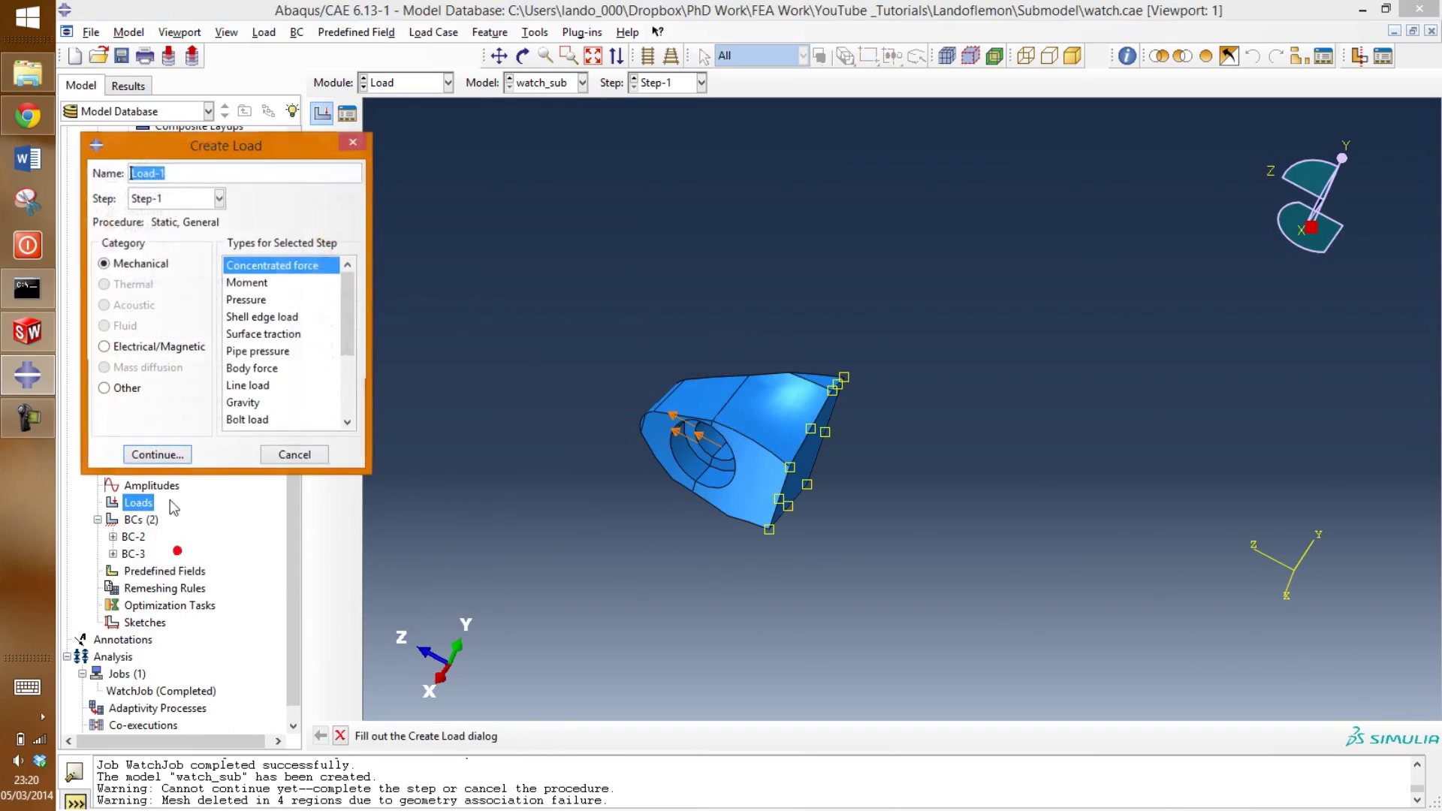
{"action": "left_click", "coordinate": [125, 389]}
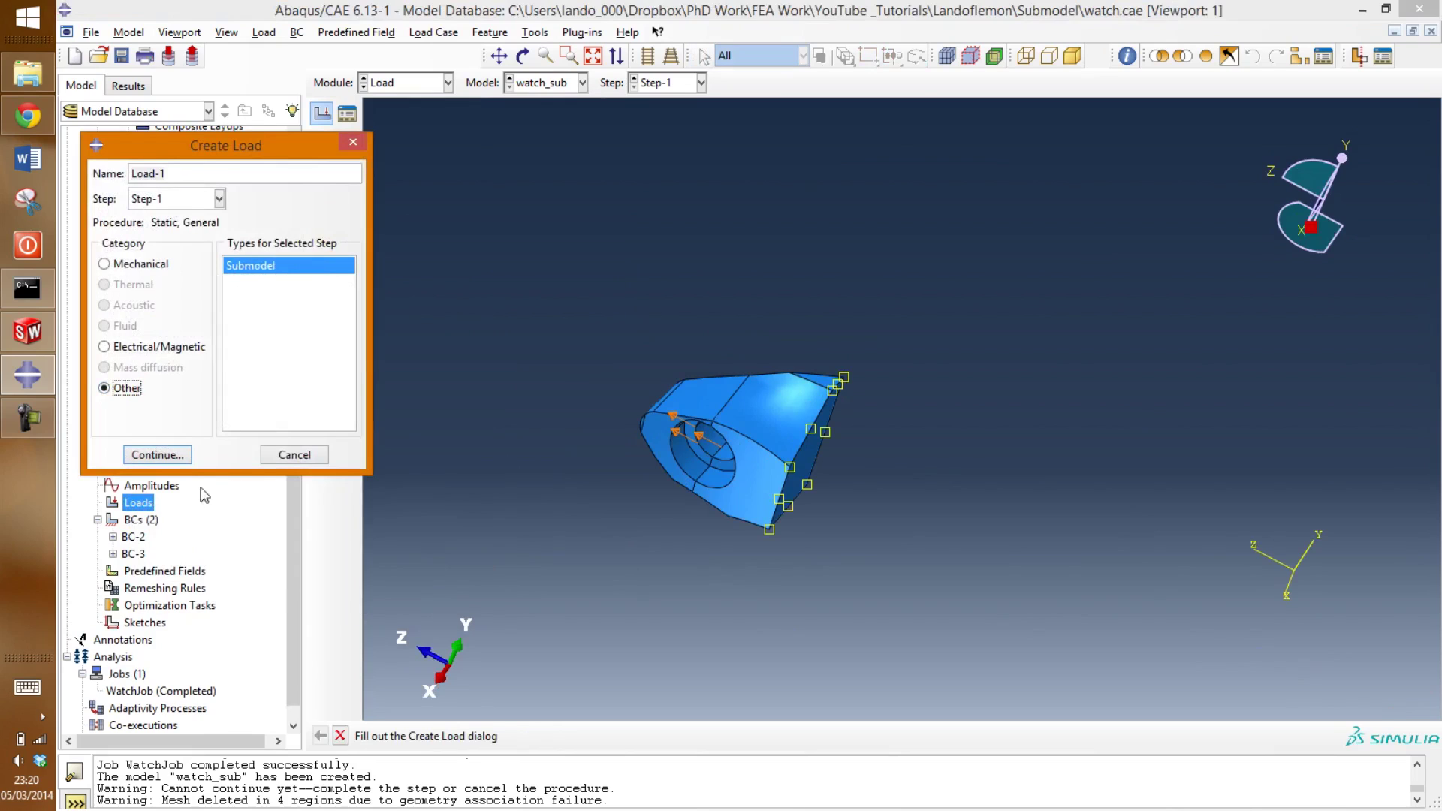
{"action": "left_click", "coordinate": [180, 457]}
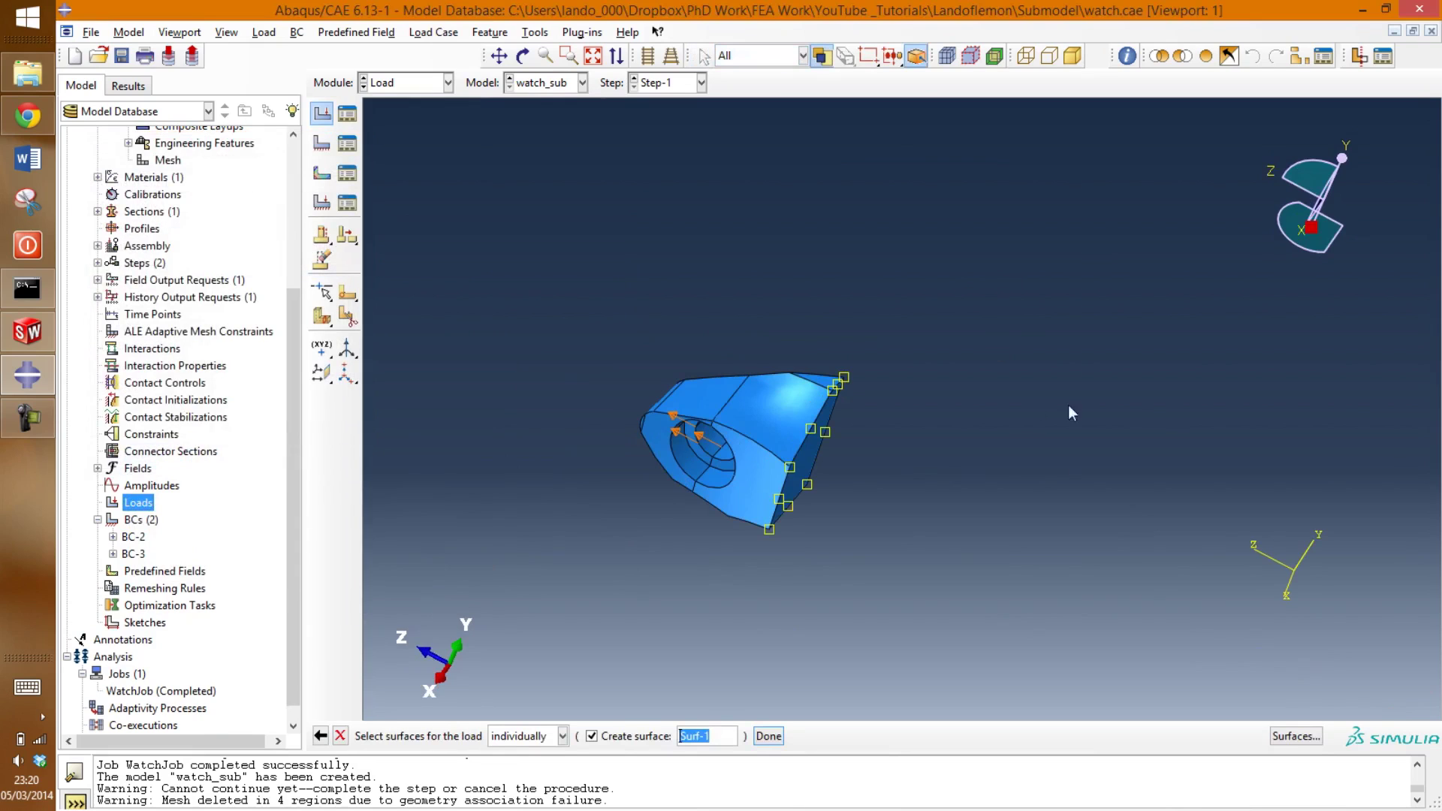
{"action": "left_click_drag", "start_coordinate": [855, 468], "coordinate": [789, 445], "text": "ctrl+alt"}
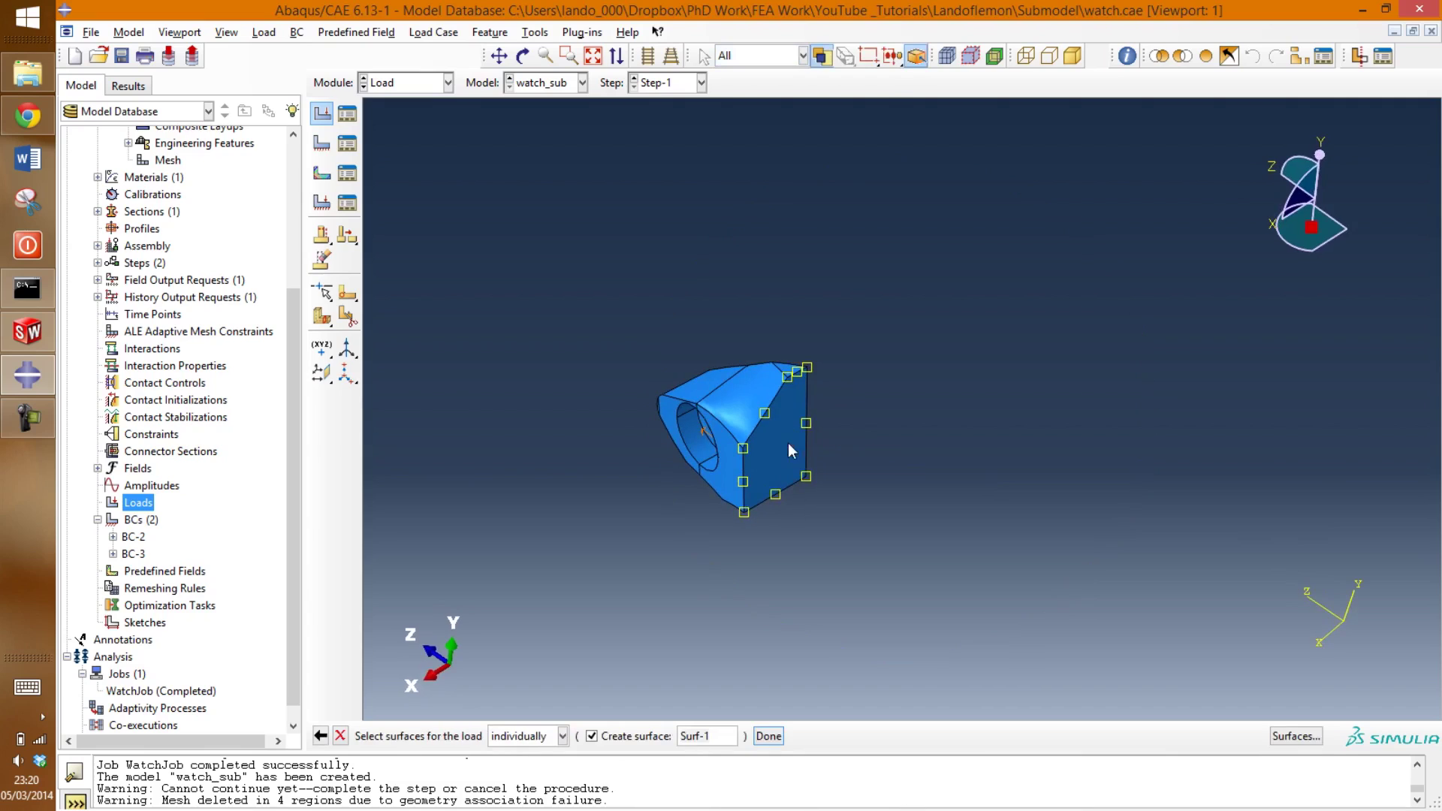
{"action": "left_click_drag", "start_coordinate": [885, 406], "coordinate": [980, 458], "text": "ctrl+alt"}
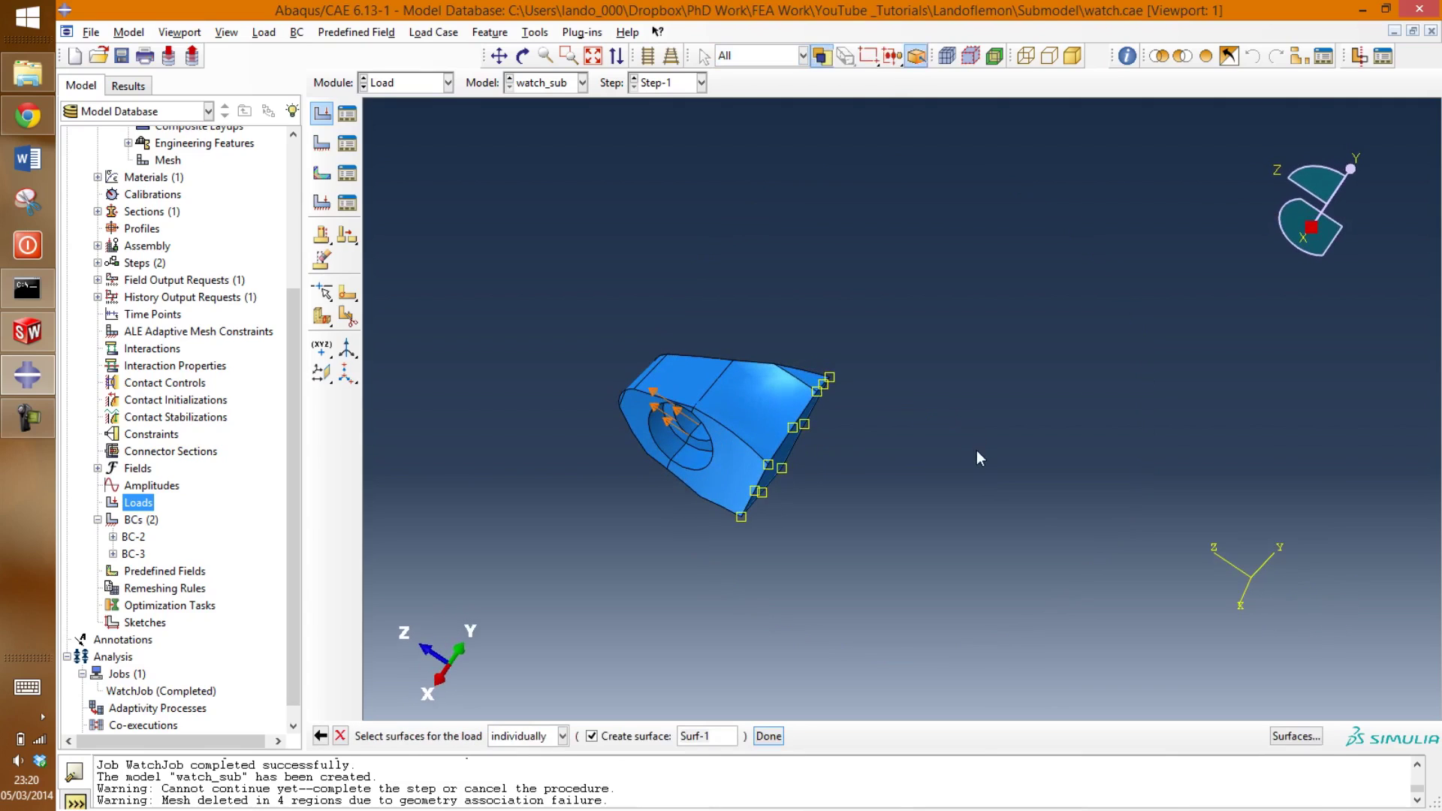
{"action": "left_click", "coordinate": [774, 739]}
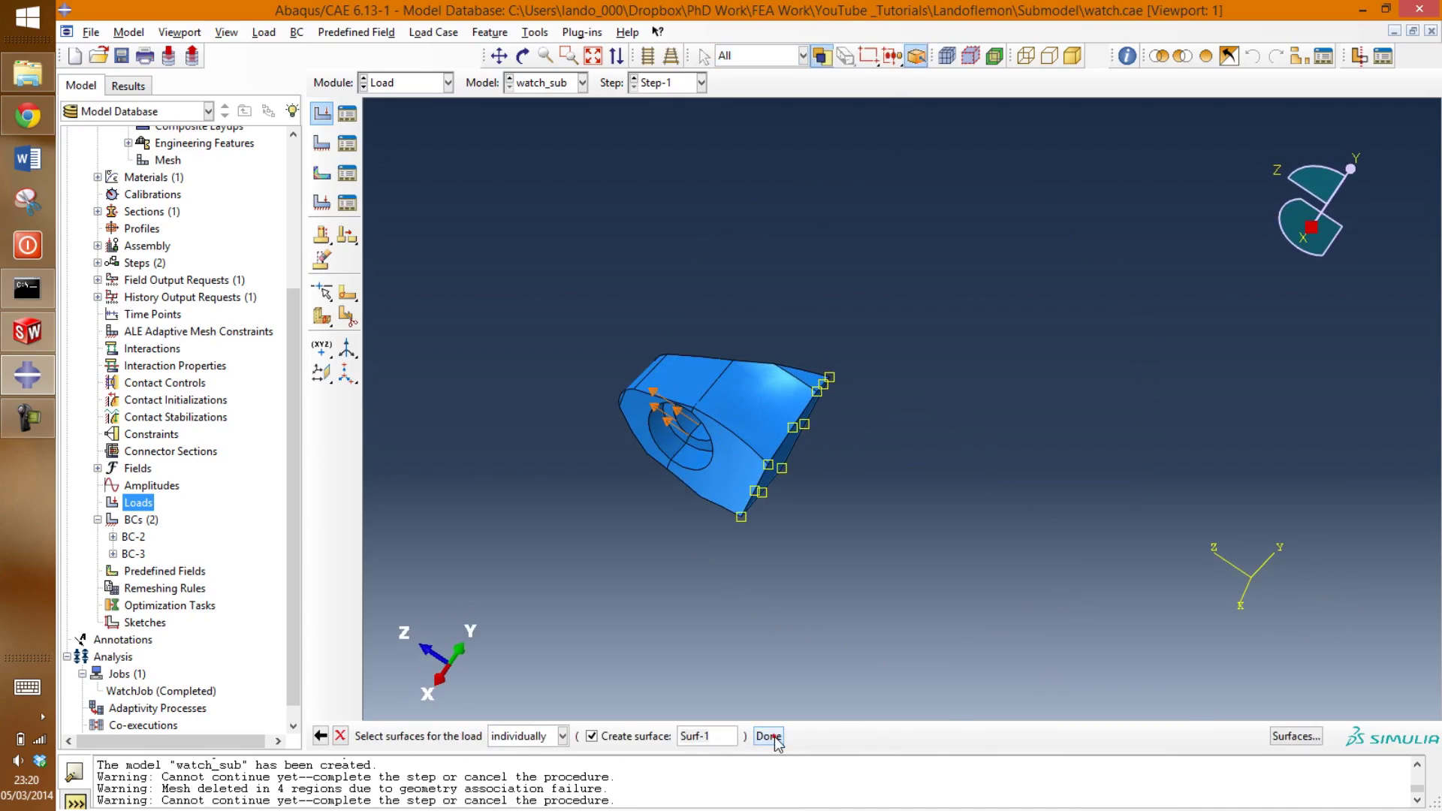
{"action": "left_click", "coordinate": [339, 735]}
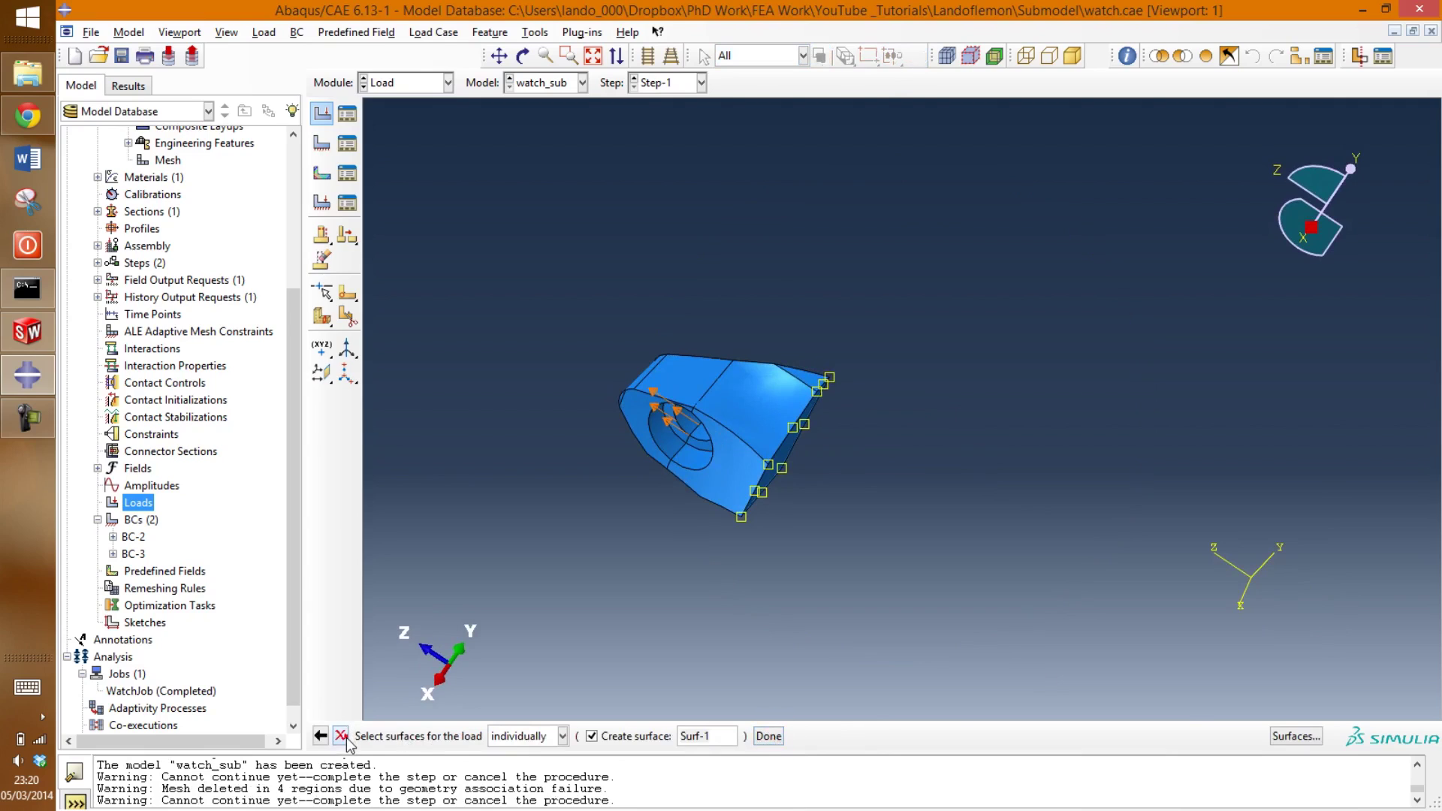
{"action": "scroll", "coordinate": [815, 449], "scroll_direction": "down", "scroll_amount": 1}
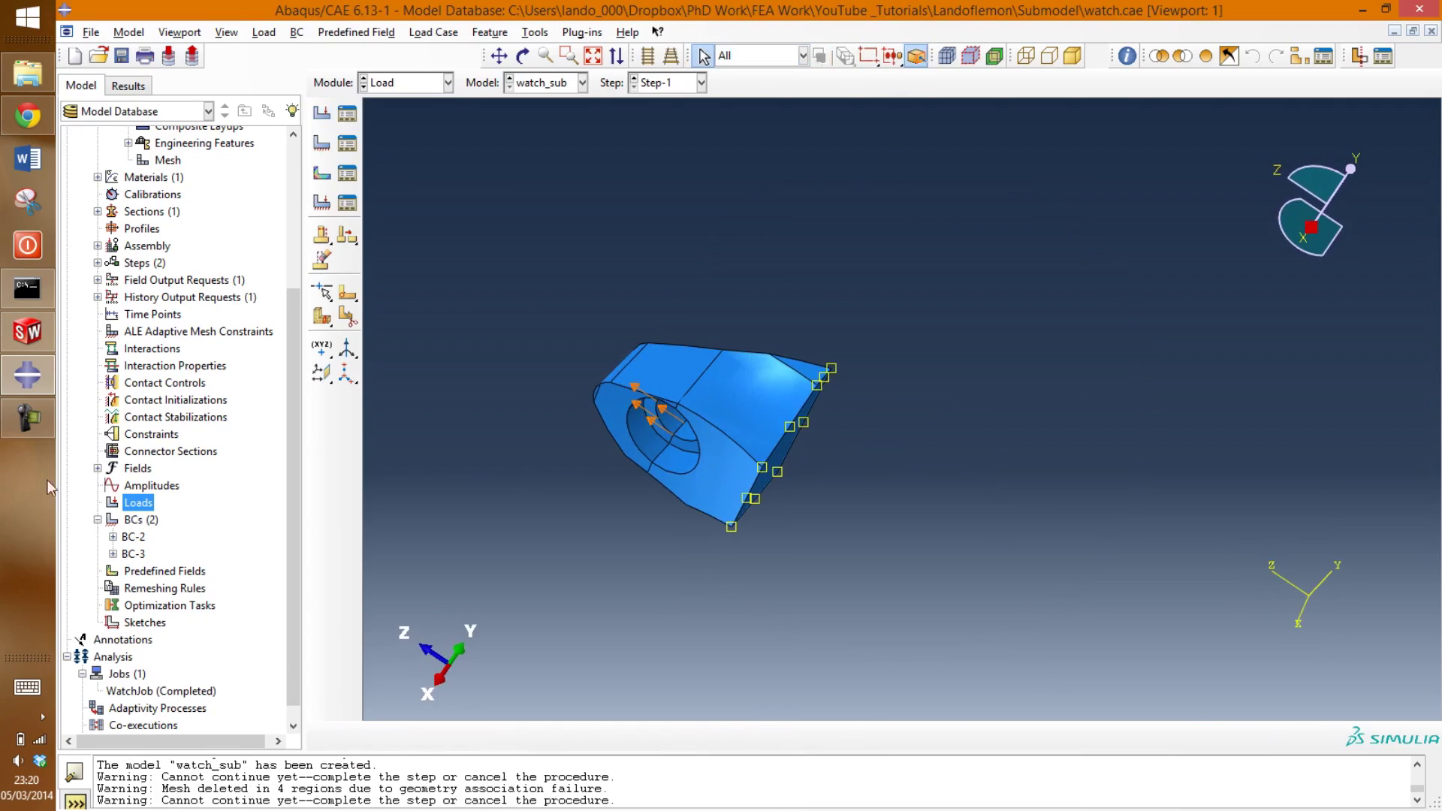
{"action": "left_click_drag", "start_coordinate": [293, 483], "coordinate": [295, 525]}
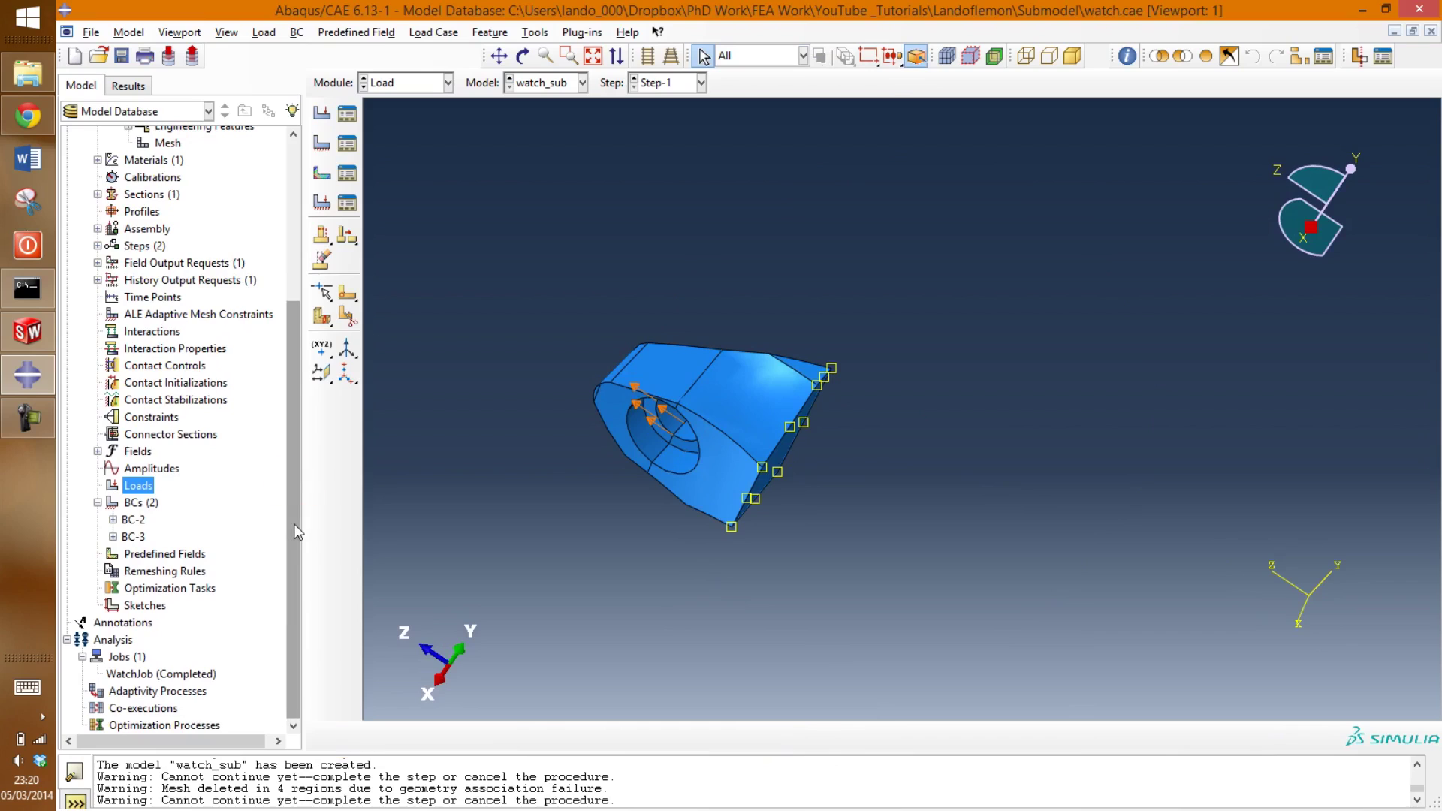
Step: Create a job named WatchJob_sub with Model as its source and watch_sub as the model
{"action": "right_click", "coordinate": [125, 659]}
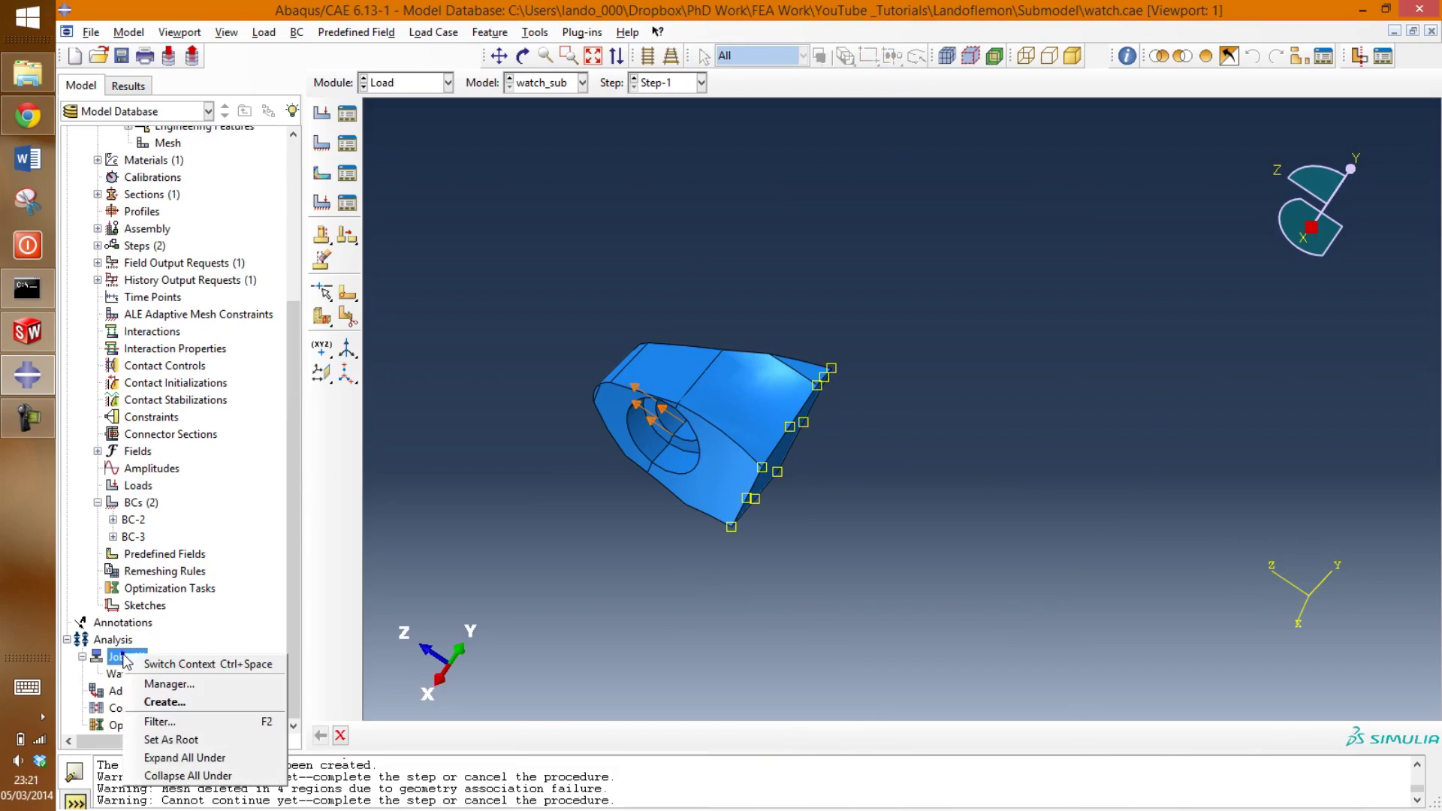
{"action": "left_click", "coordinate": [179, 704]}
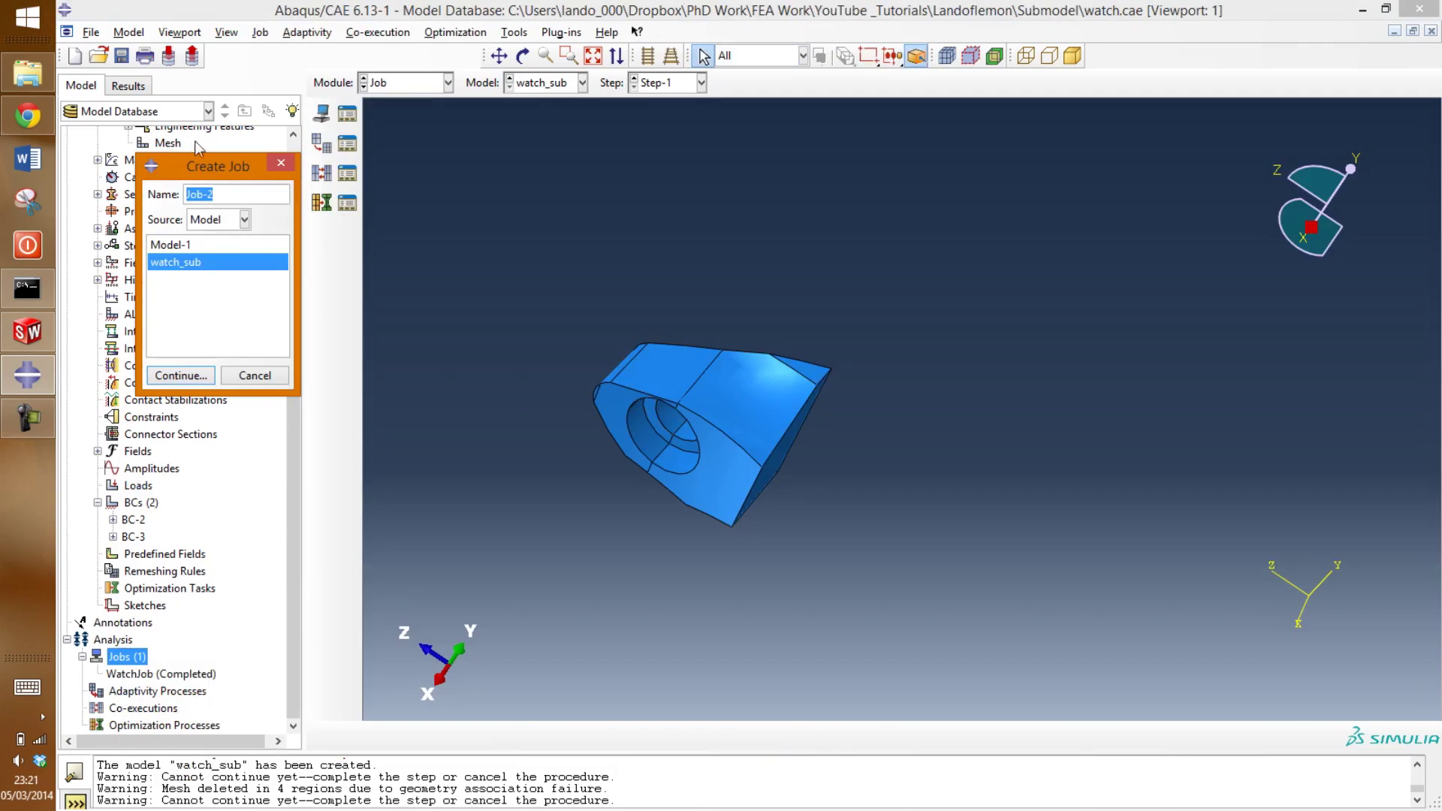
{"action": "left_click", "coordinate": [214, 221]}
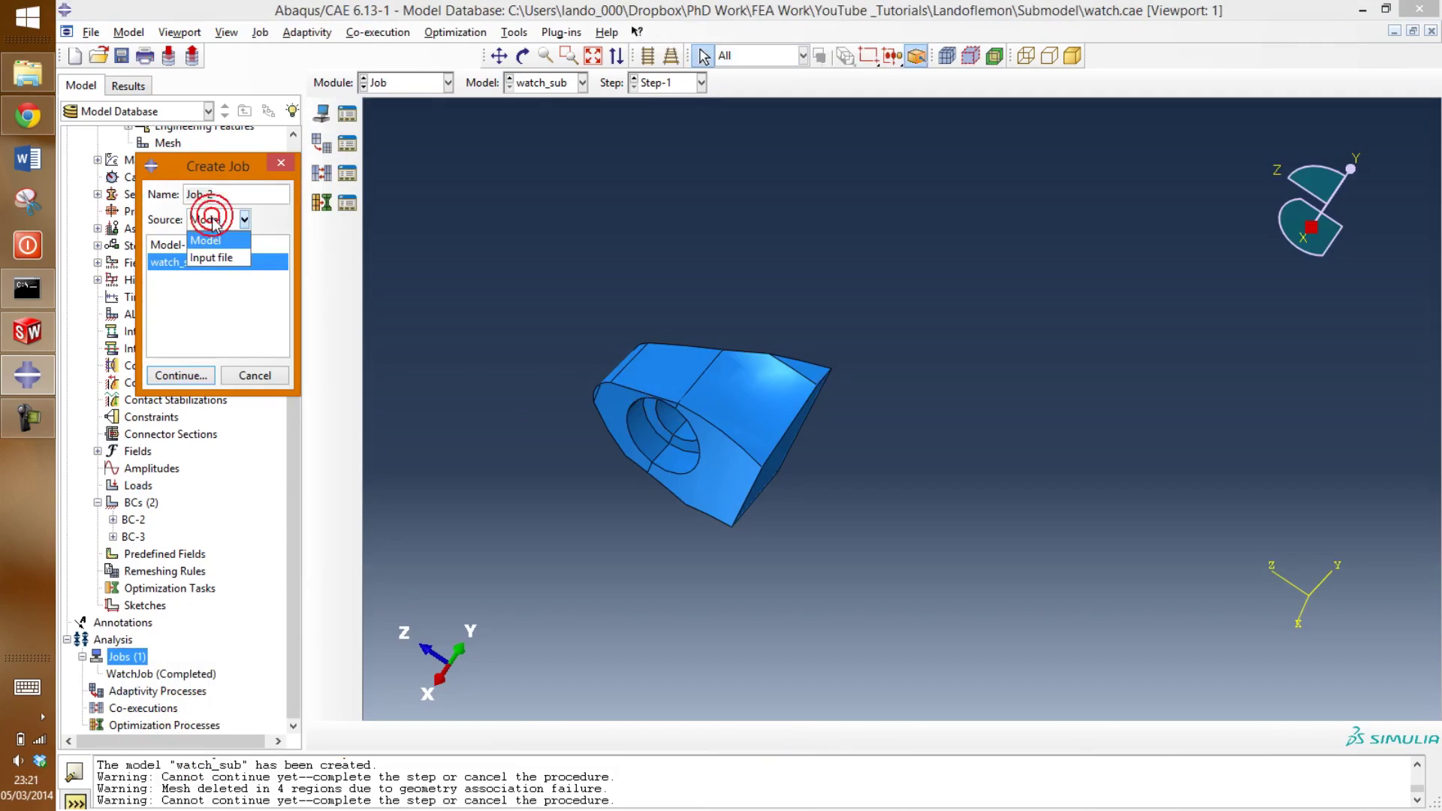
{"action": "left_click", "coordinate": [214, 221]}
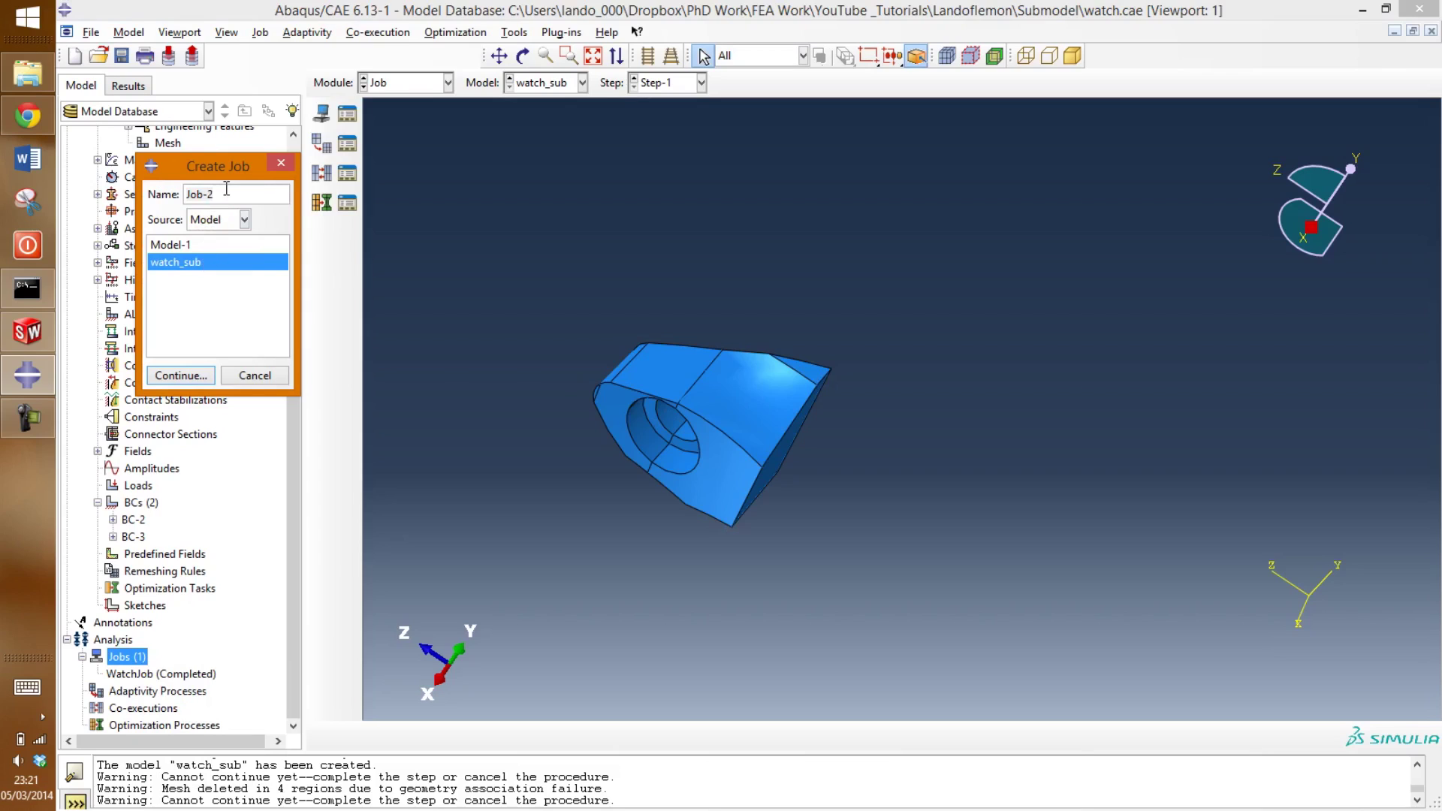
{"action": "left_click_drag", "start_coordinate": [225, 194], "coordinate": [184, 194]}
{"action": "type", "text": "Watch"}
{"action": "left_click", "coordinate": [178, 375]}
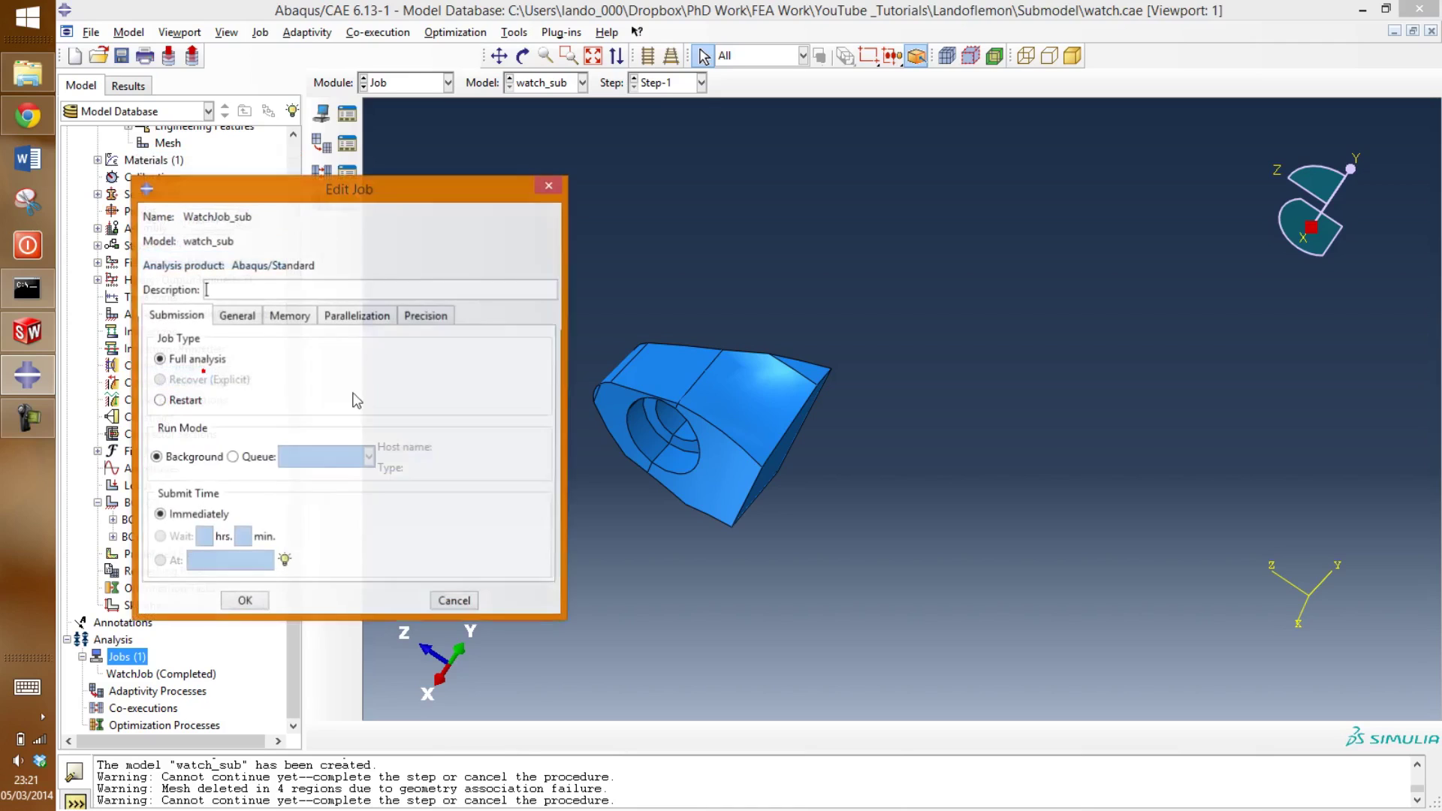
{"action": "left_click", "coordinate": [244, 605]}
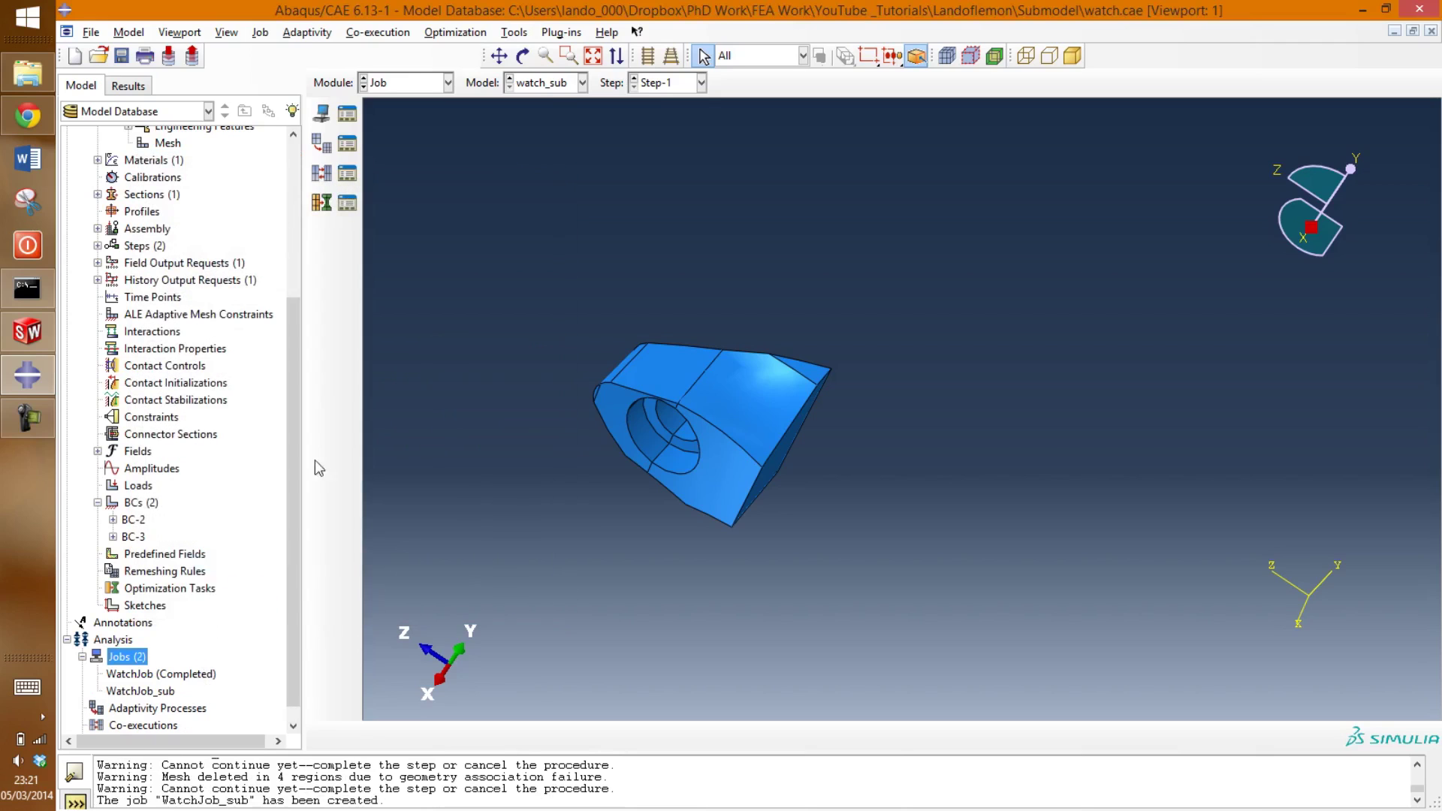
{"action": "left_click_drag", "start_coordinate": [778, 381], "coordinate": [669, 449], "text": "ctrl+alt"}
{"action": "scroll", "coordinate": [644, 432], "scroll_direction": "down", "scroll_amount": 3}
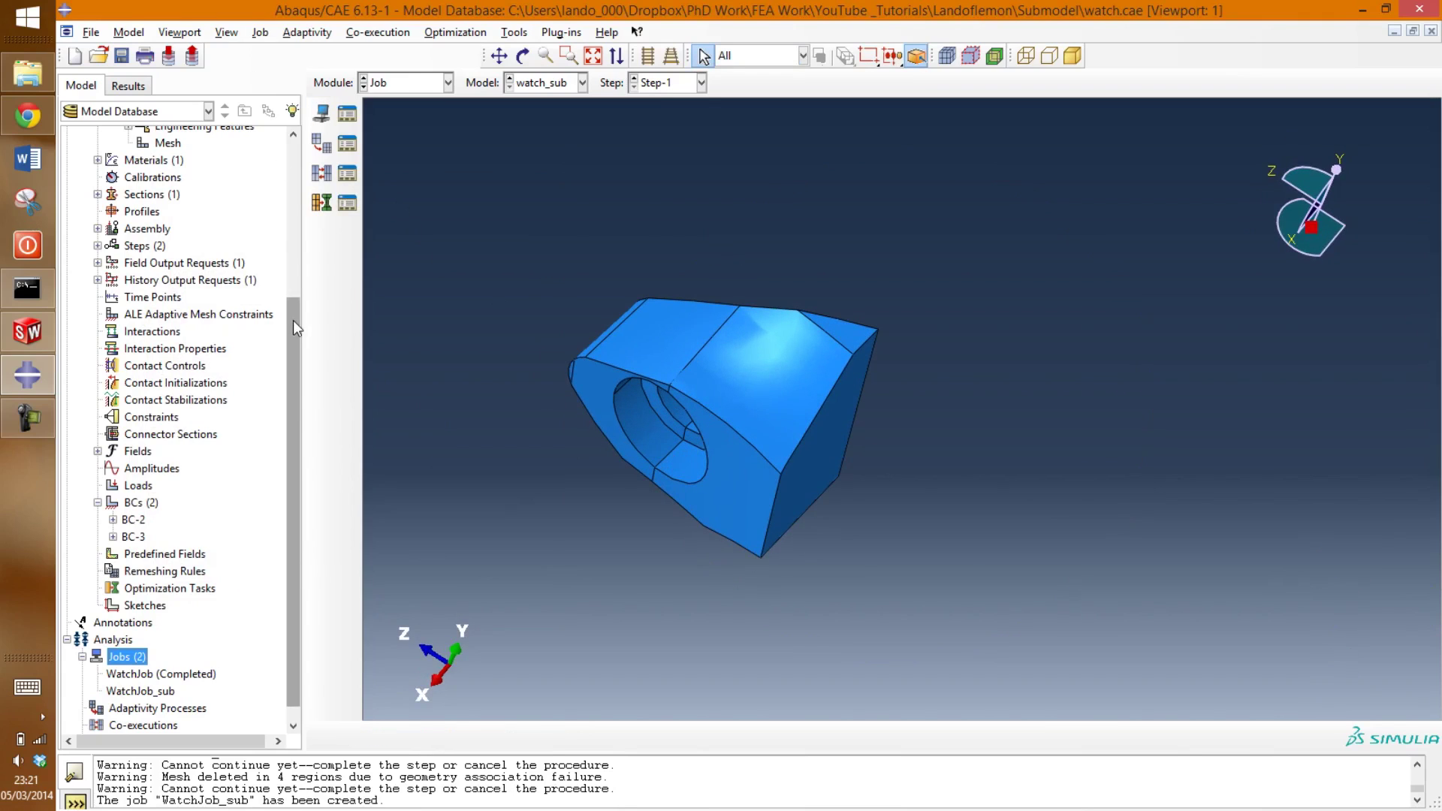
{"action": "left_click_drag", "start_coordinate": [294, 304], "coordinate": [293, 143]}
Step: Set a 0.5 global seed size on the Watch lug part, replacing the old mesh
{"action": "double_click", "coordinate": [167, 374]}
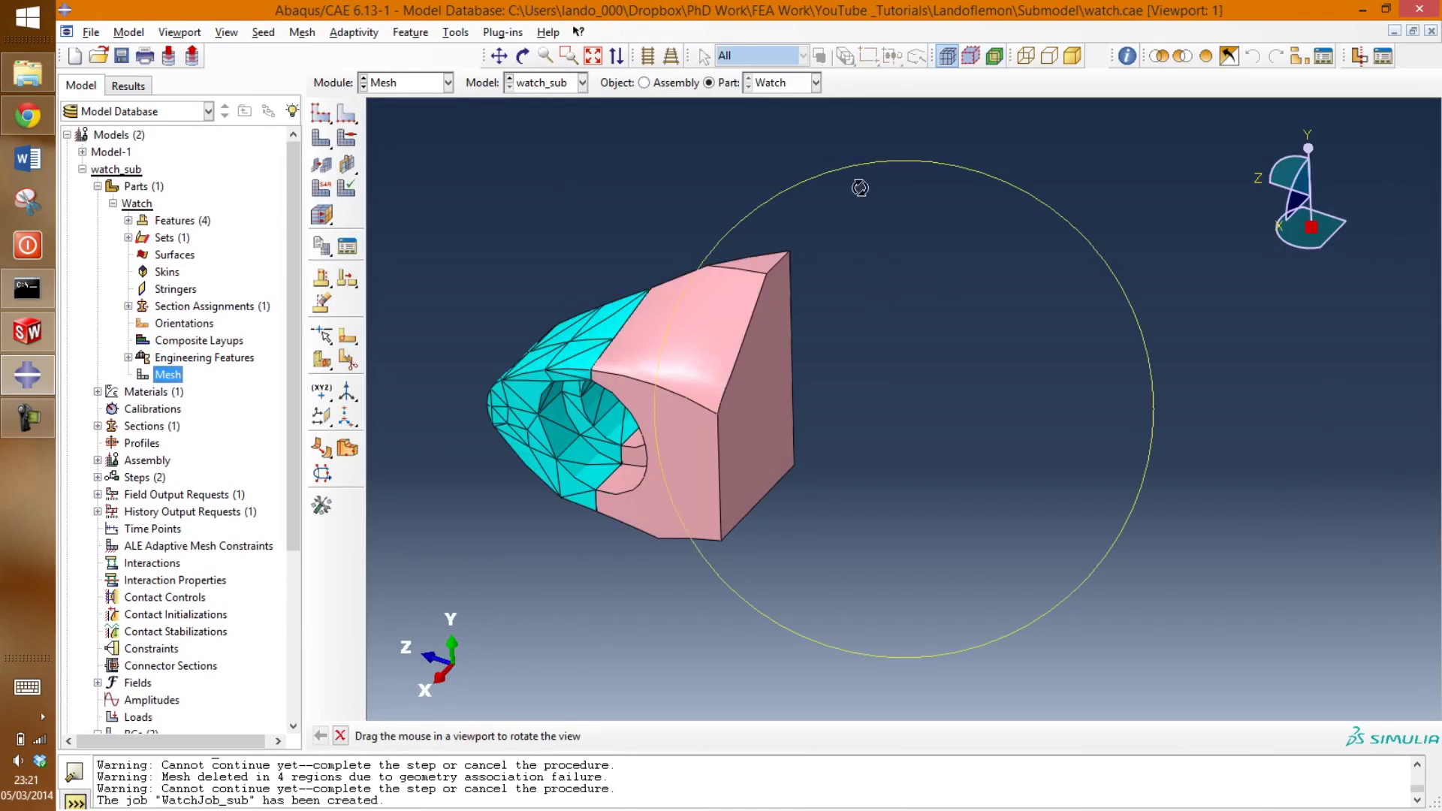
{"action": "left_click_drag", "start_coordinate": [859, 187], "coordinate": [1014, 229], "text": "ctrl+alt"}
{"action": "left_click_drag", "start_coordinate": [476, 293], "coordinate": [763, 522], "text": "ctrl+alt"}
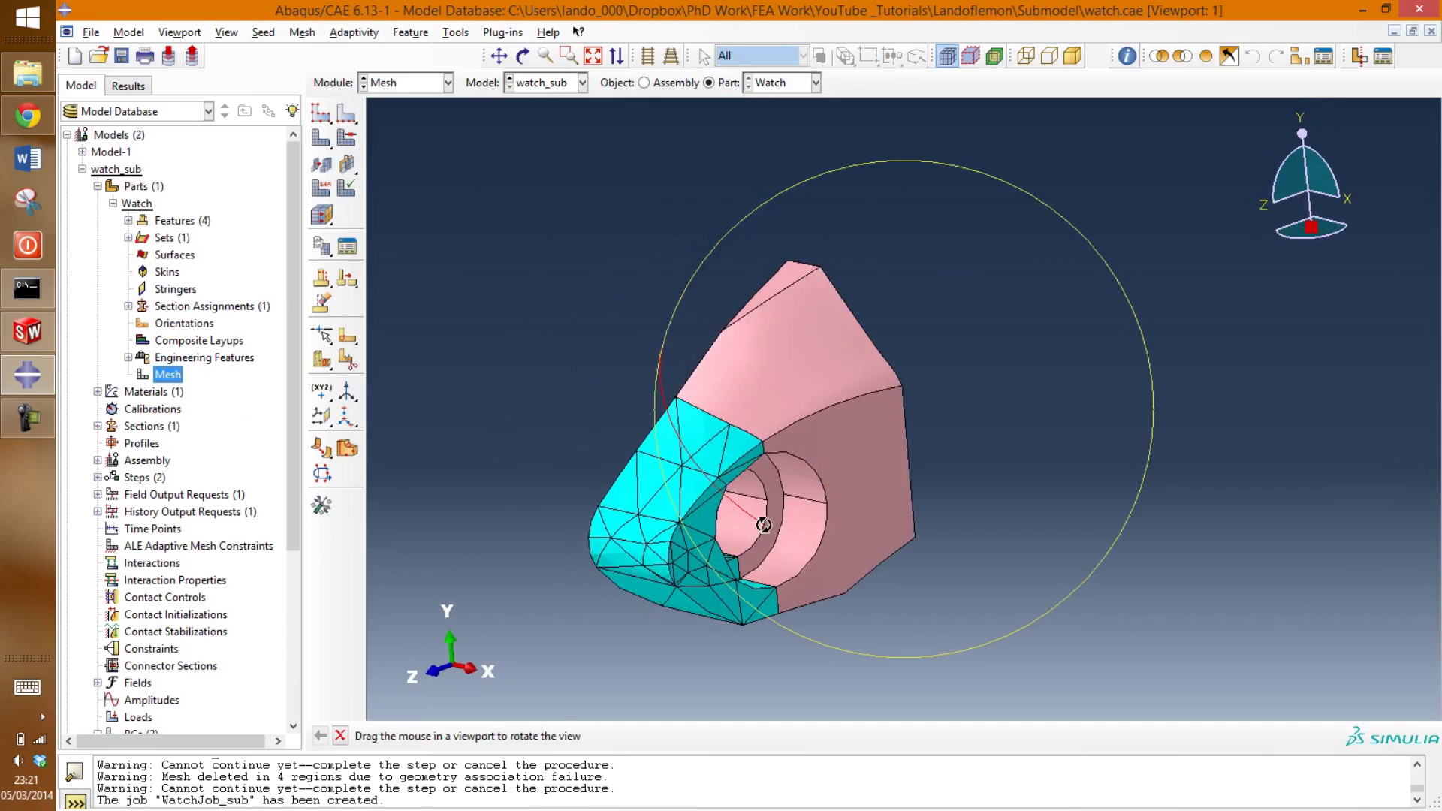
{"action": "left_click", "coordinate": [264, 32]}
{"action": "left_click", "coordinate": [278, 47]}
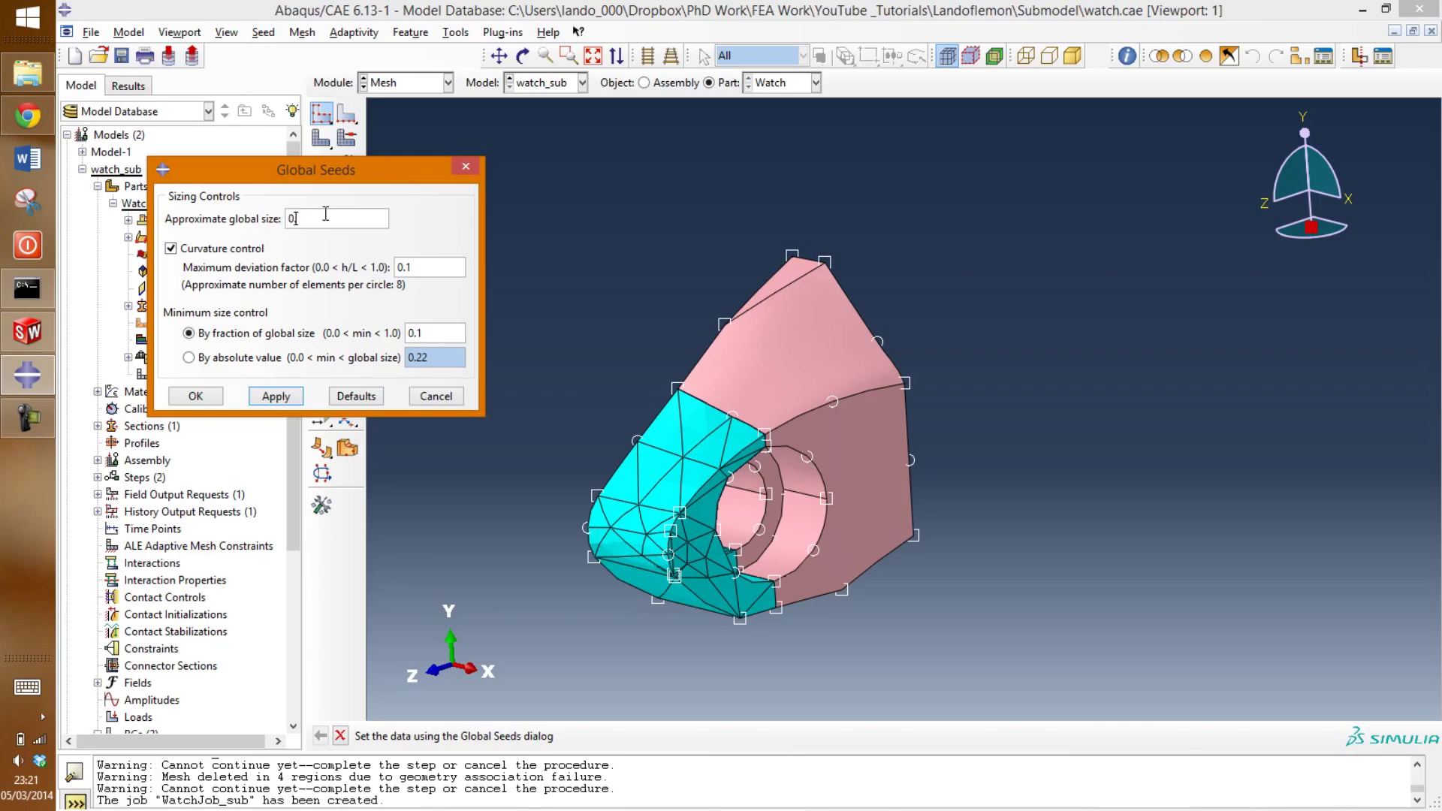
{"action": "type", "text": "0.5"}
{"action": "left_click", "coordinate": [275, 395]}
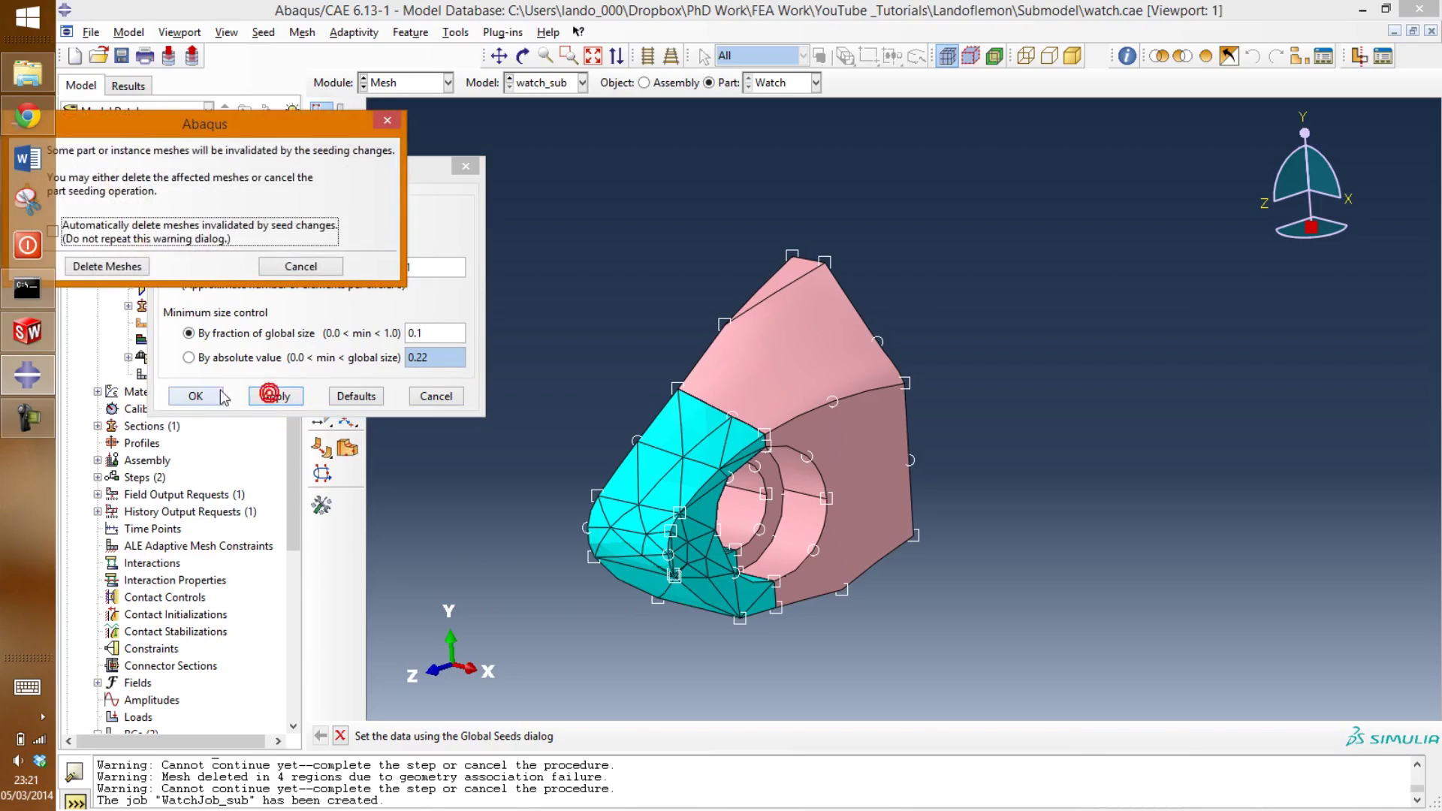
{"action": "left_click", "coordinate": [113, 269]}
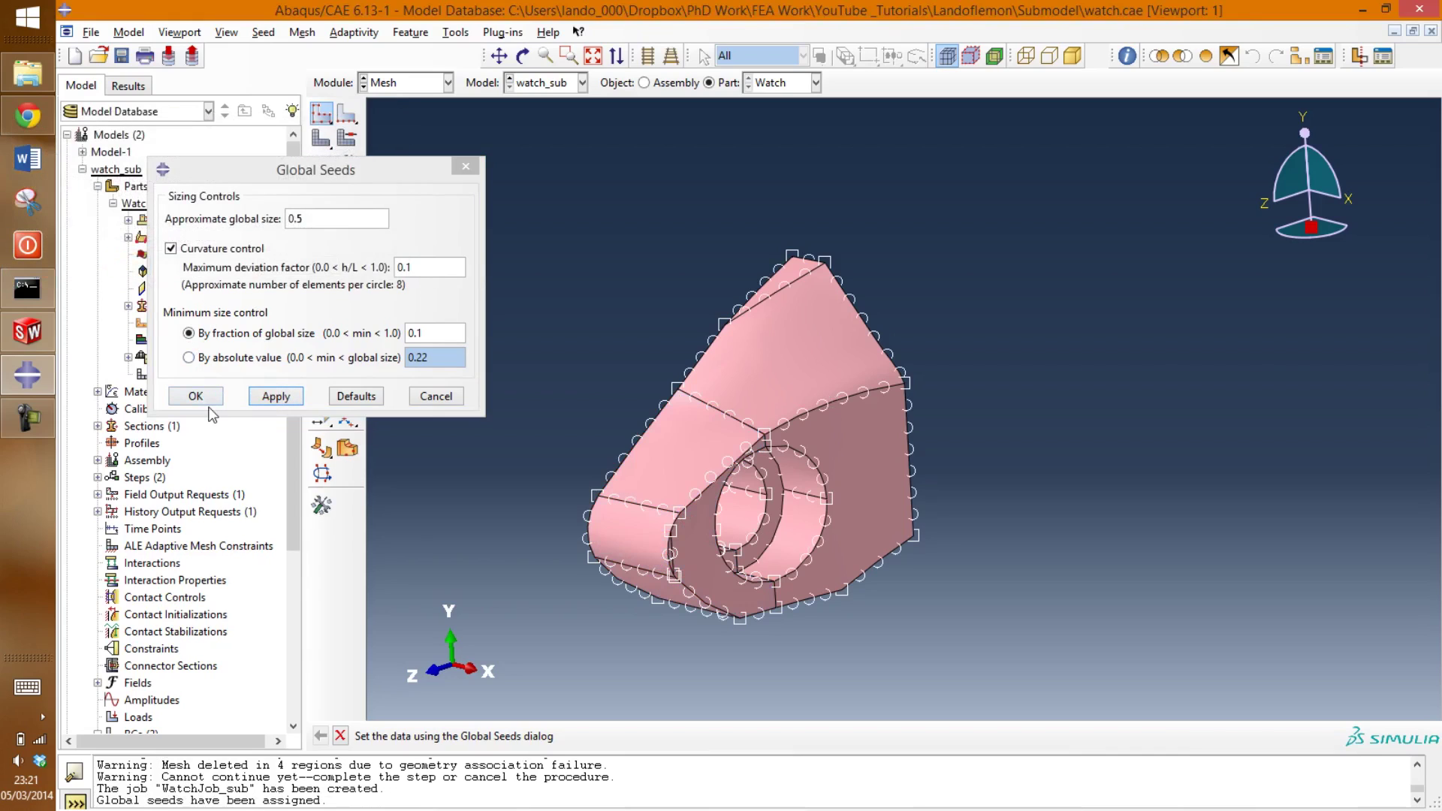
{"action": "left_click", "coordinate": [319, 221]}
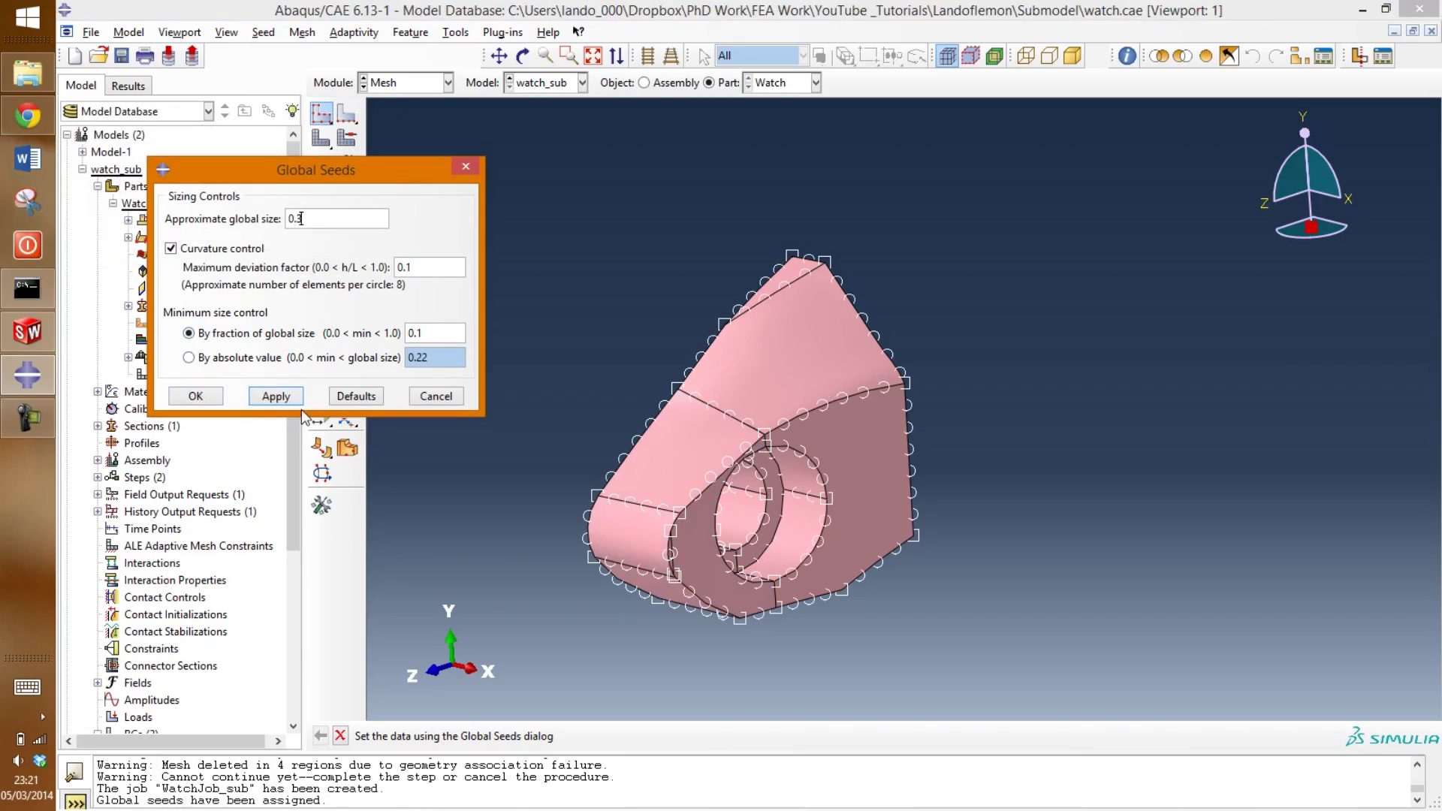
{"action": "left_click", "coordinate": [276, 396]}
{"action": "left_click", "coordinate": [193, 396]}
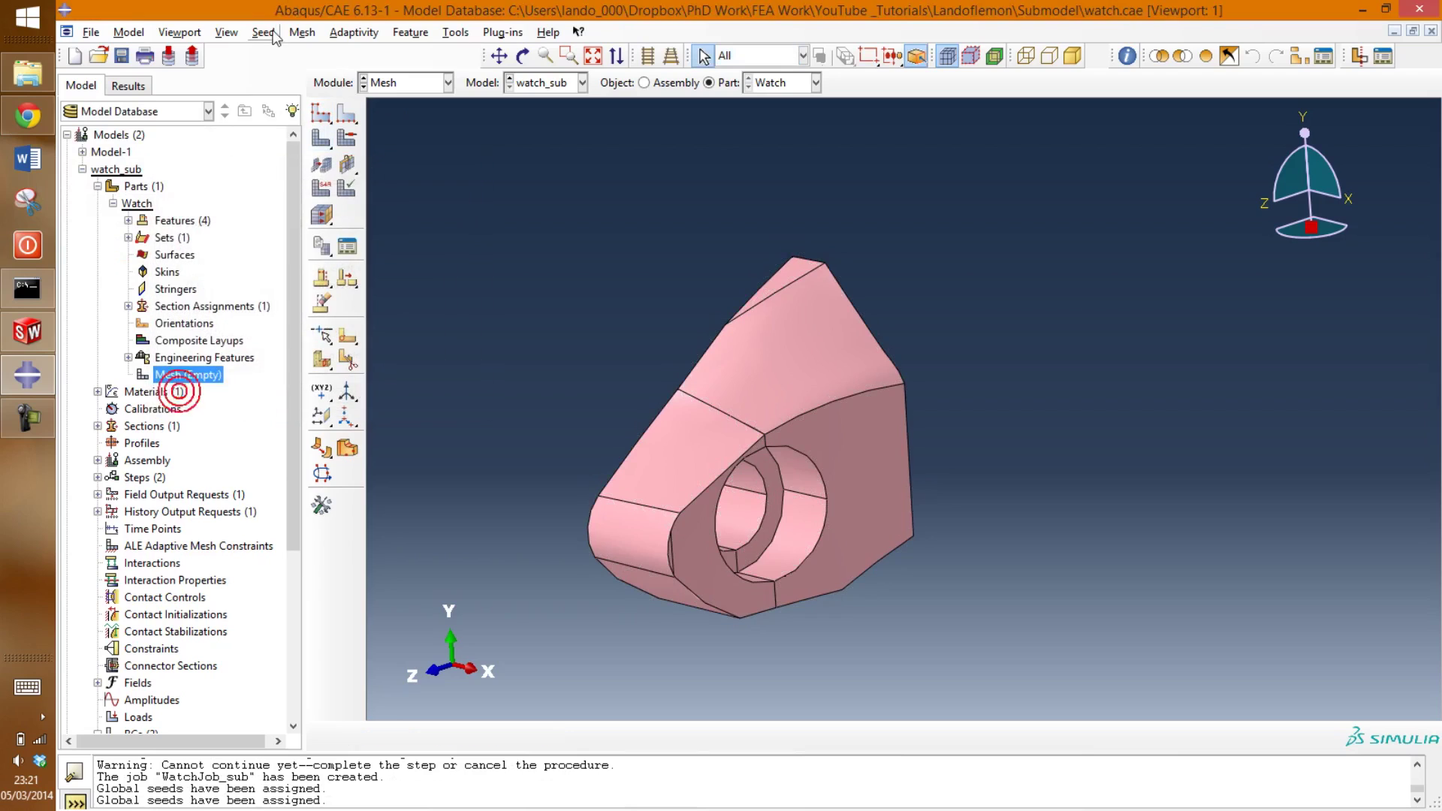
Step: Mesh the lug part and submit WatchJob_sub for analysis
{"action": "left_click", "coordinate": [303, 32]}
{"action": "left_click", "coordinate": [316, 125]}
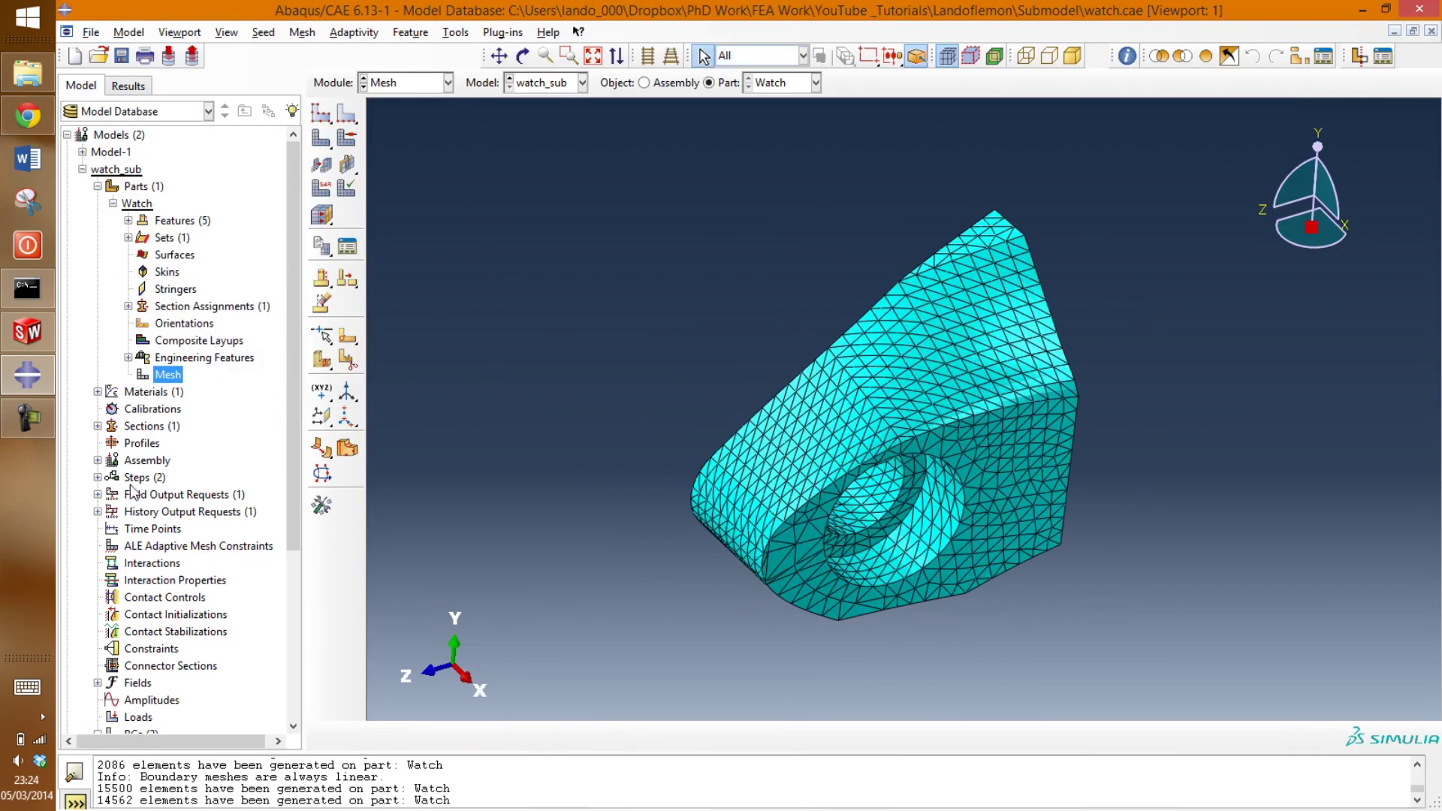
{"action": "scroll", "coordinate": [167, 690], "scroll_direction": "down", "scroll_amount": 5}
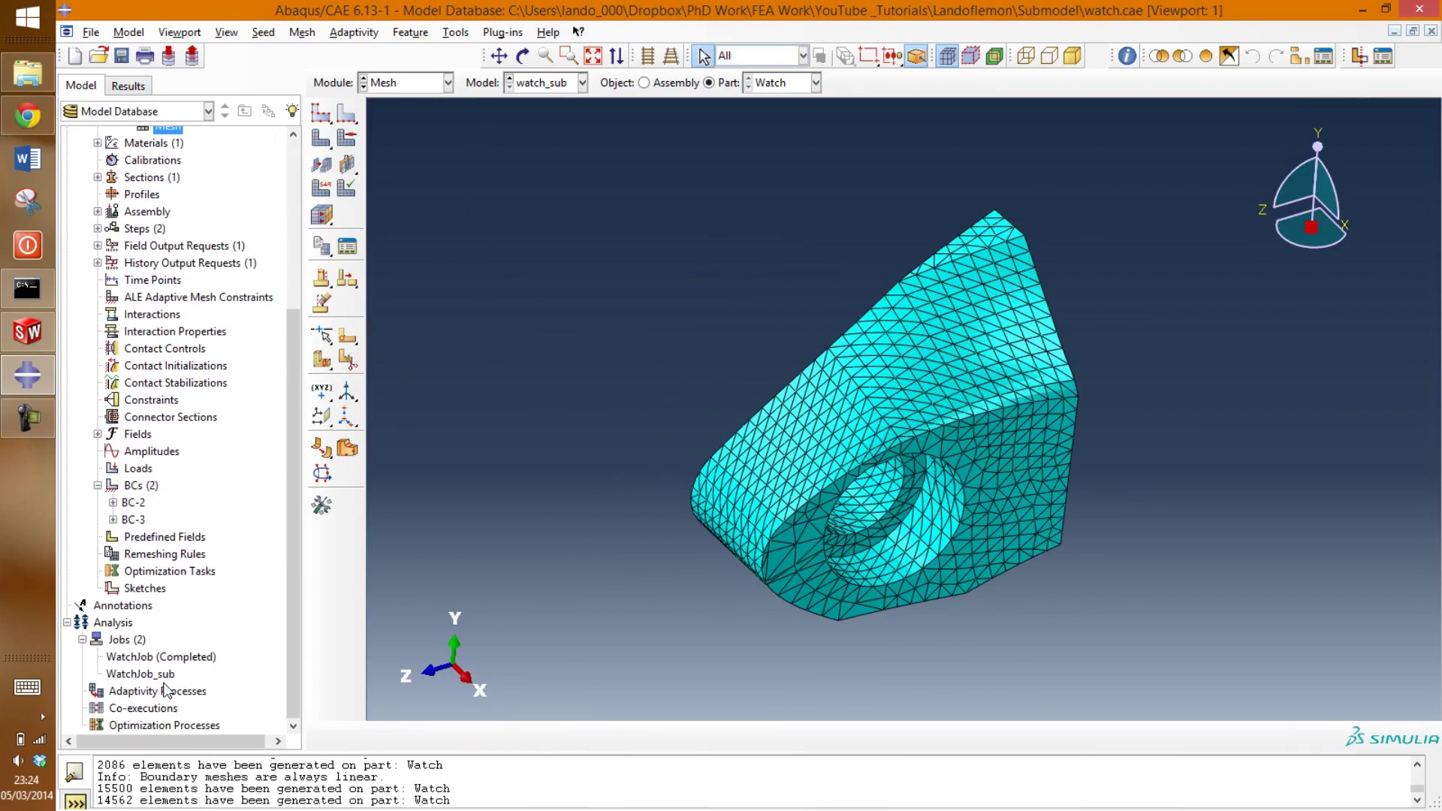
{"action": "left_click", "coordinate": [163, 675]}
{"action": "right_click", "coordinate": [159, 674]}
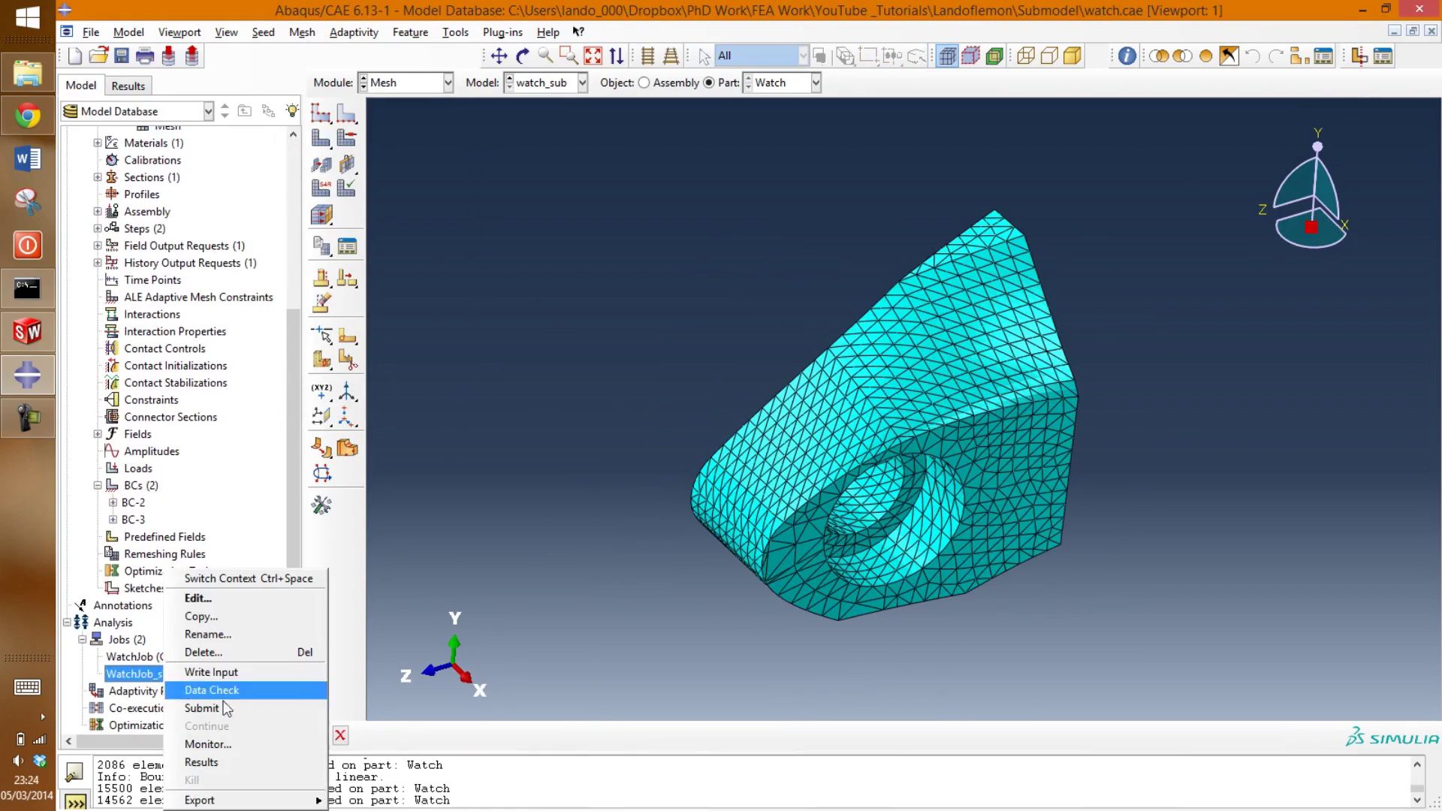
{"action": "left_click", "coordinate": [224, 708]}
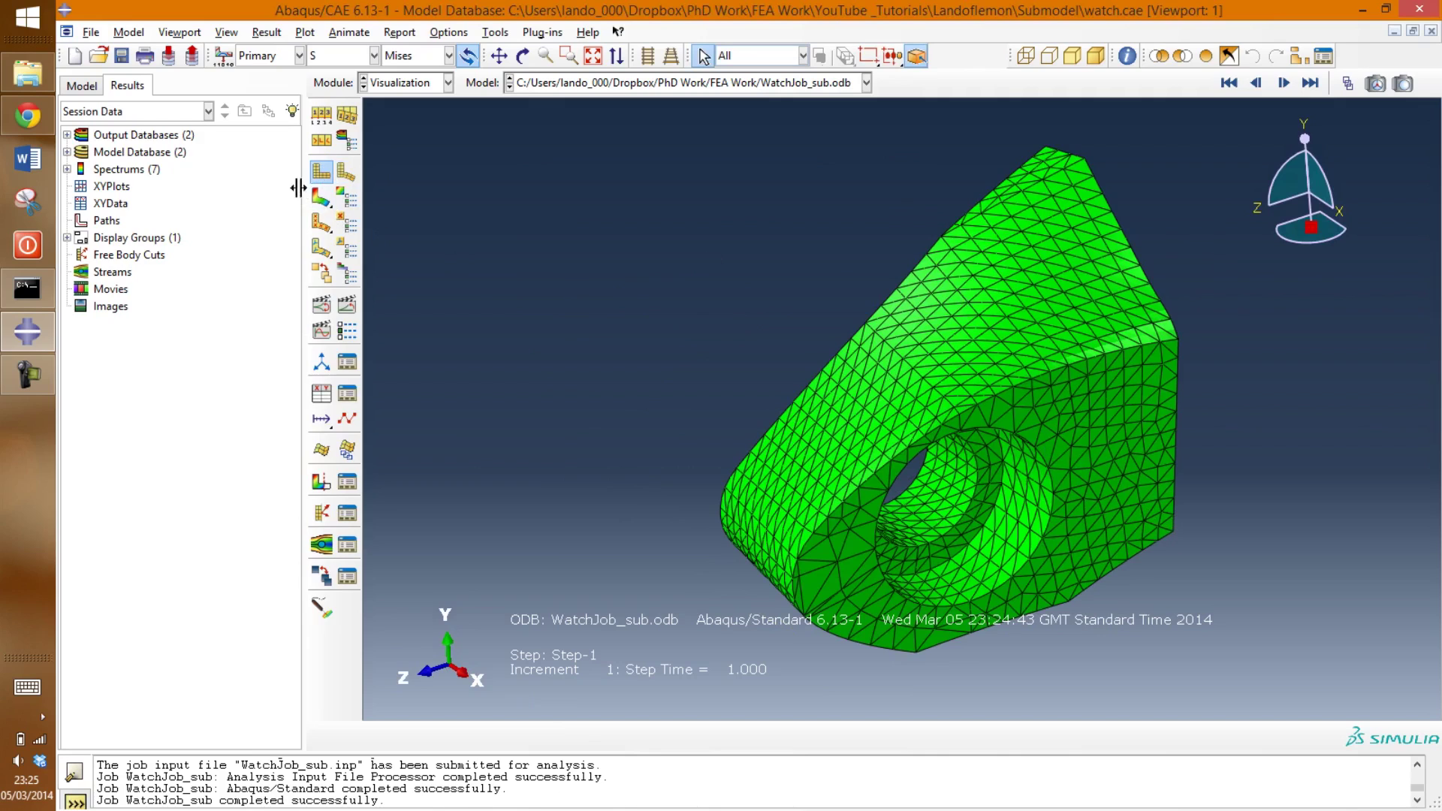
Step: Plot von Mises stress contours on the deformed submodel lug
{"action": "left_click", "coordinate": [321, 198]}
{"action": "left_click_drag", "start_coordinate": [956, 480], "coordinate": [1008, 390], "text": "ctrl+alt"}
{"action": "scroll", "coordinate": [884, 413], "scroll_direction": "down", "scroll_amount": 4}
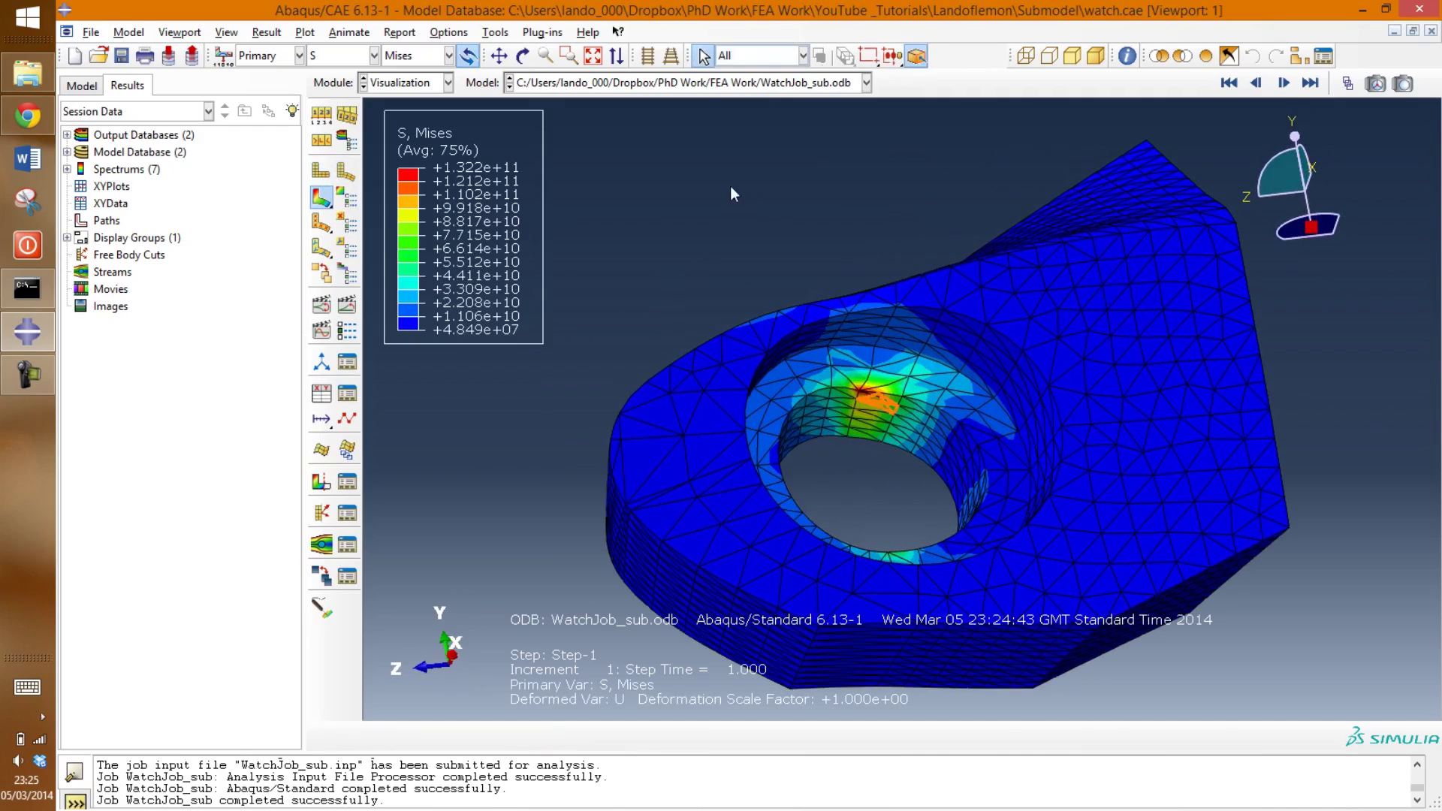
Step: Check the Mises contour's min and max limits, then cancel without changes
{"action": "left_click", "coordinate": [449, 33]}
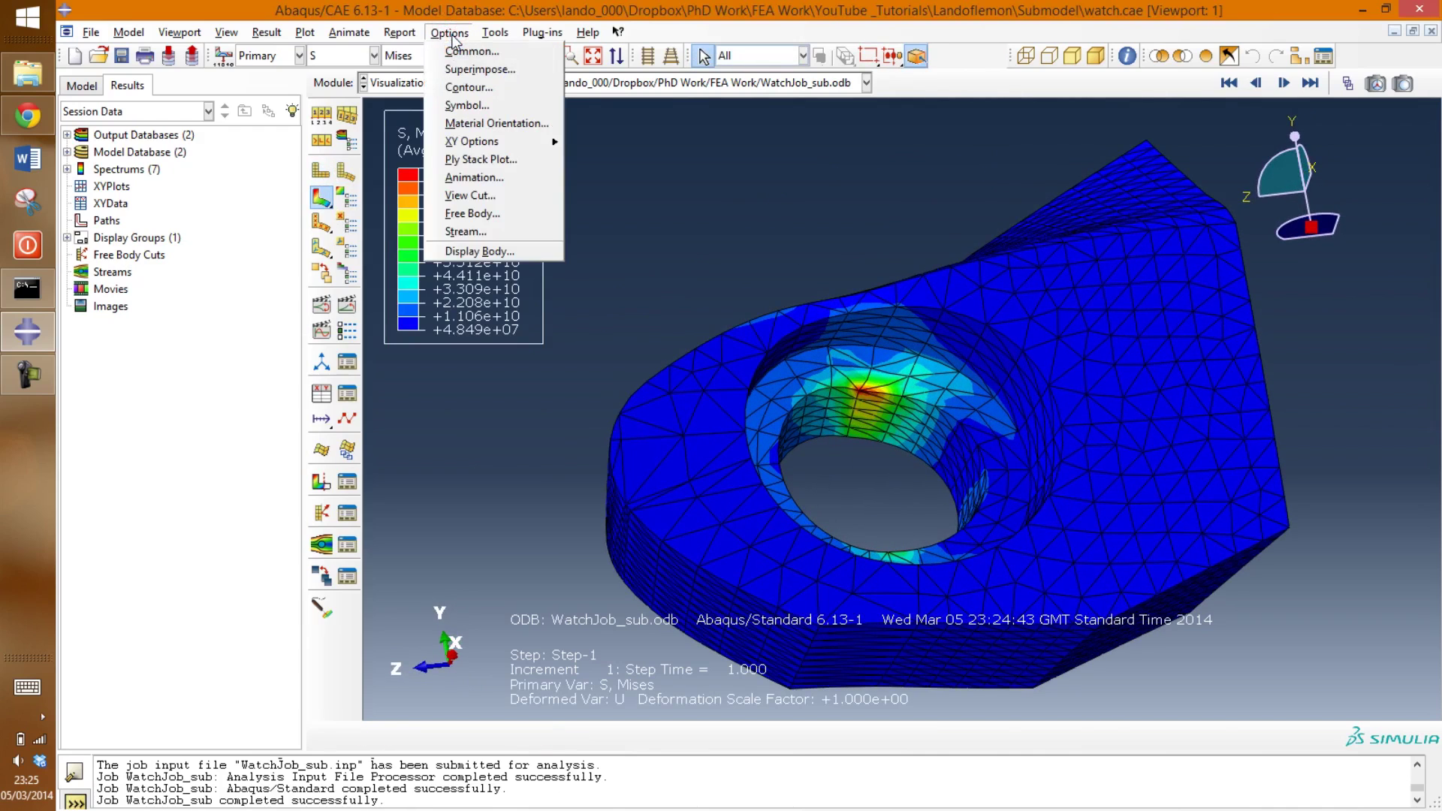
{"action": "left_click", "coordinate": [340, 198]}
{"action": "left_click", "coordinate": [342, 199]}
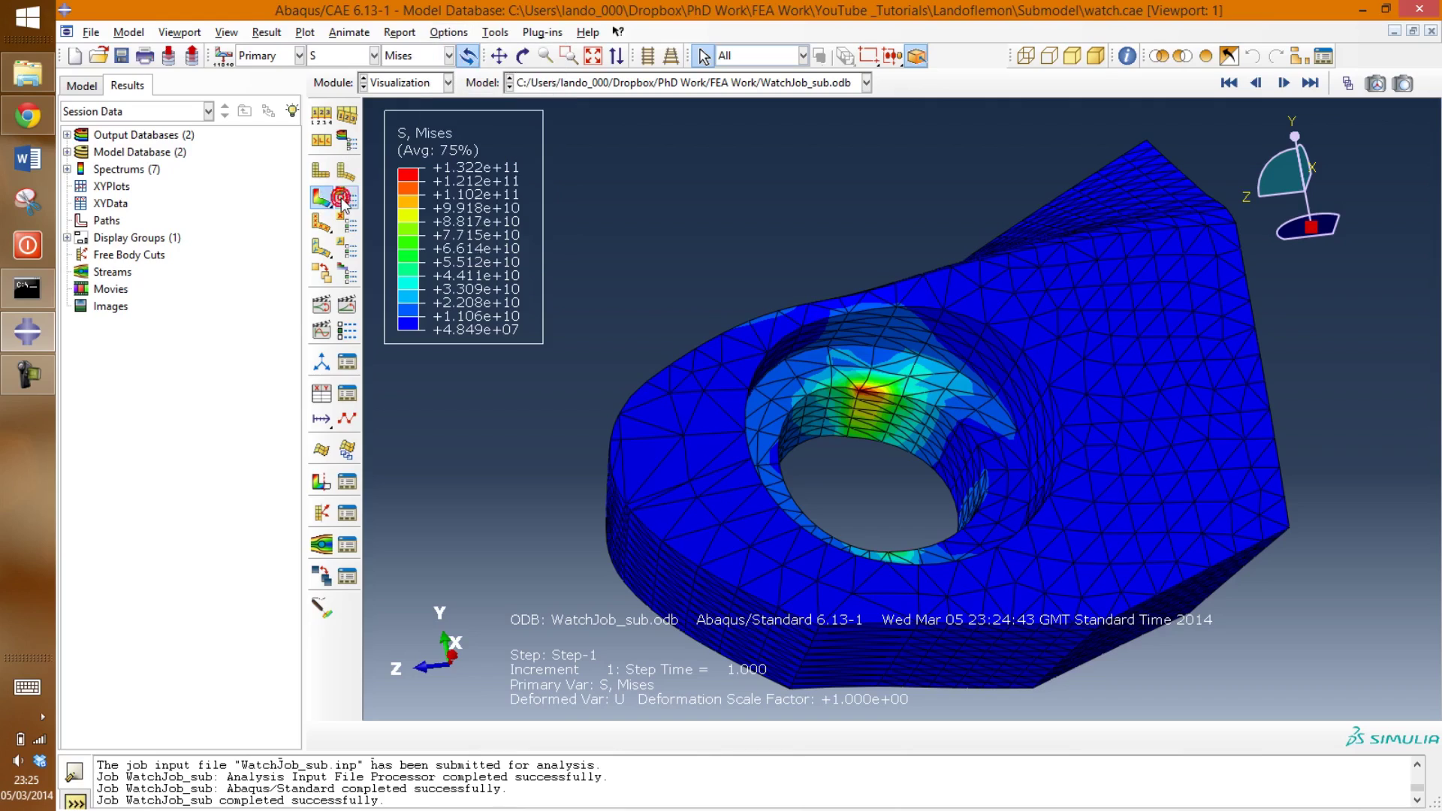
{"action": "left_click", "coordinate": [342, 203]}
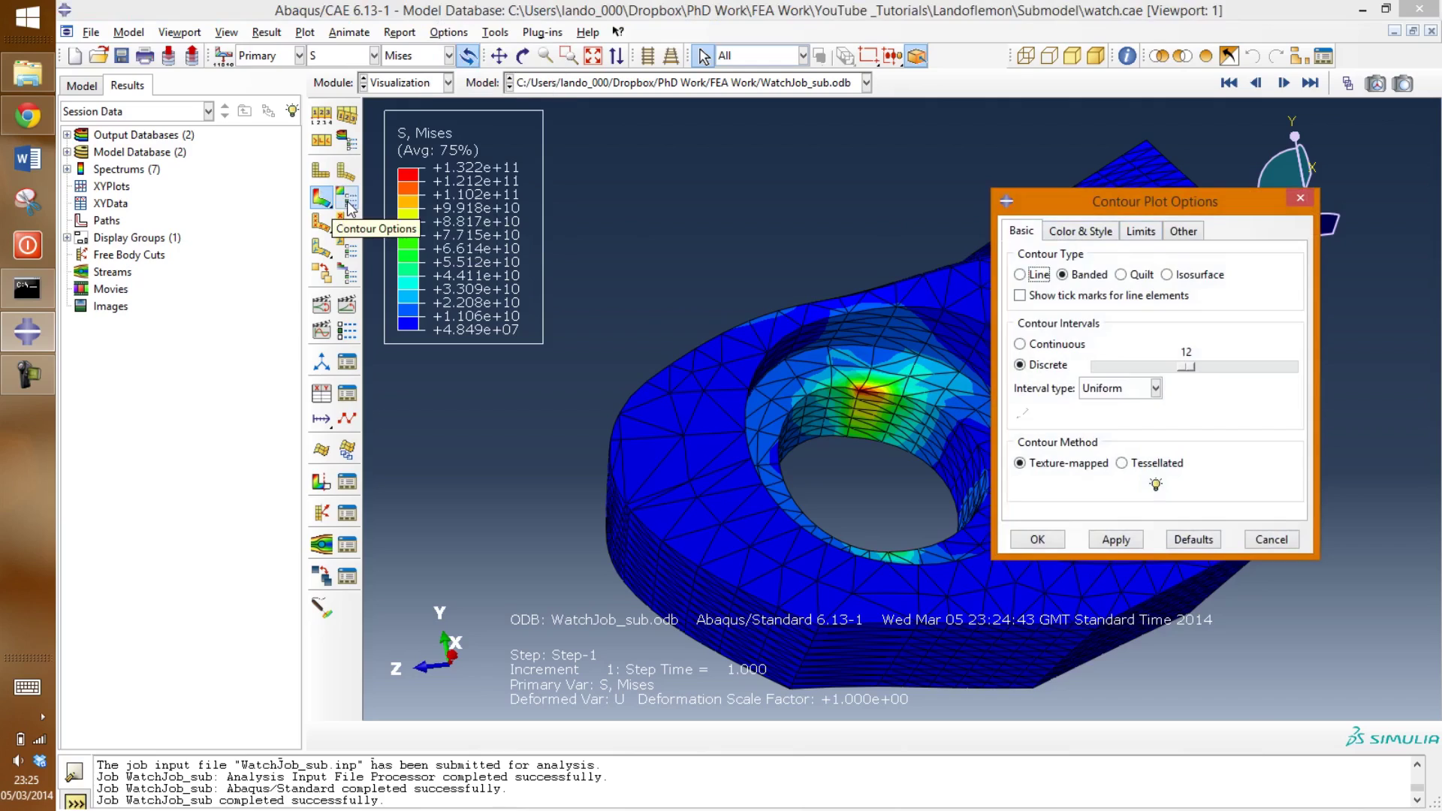
{"action": "left_click", "coordinate": [1134, 235]}
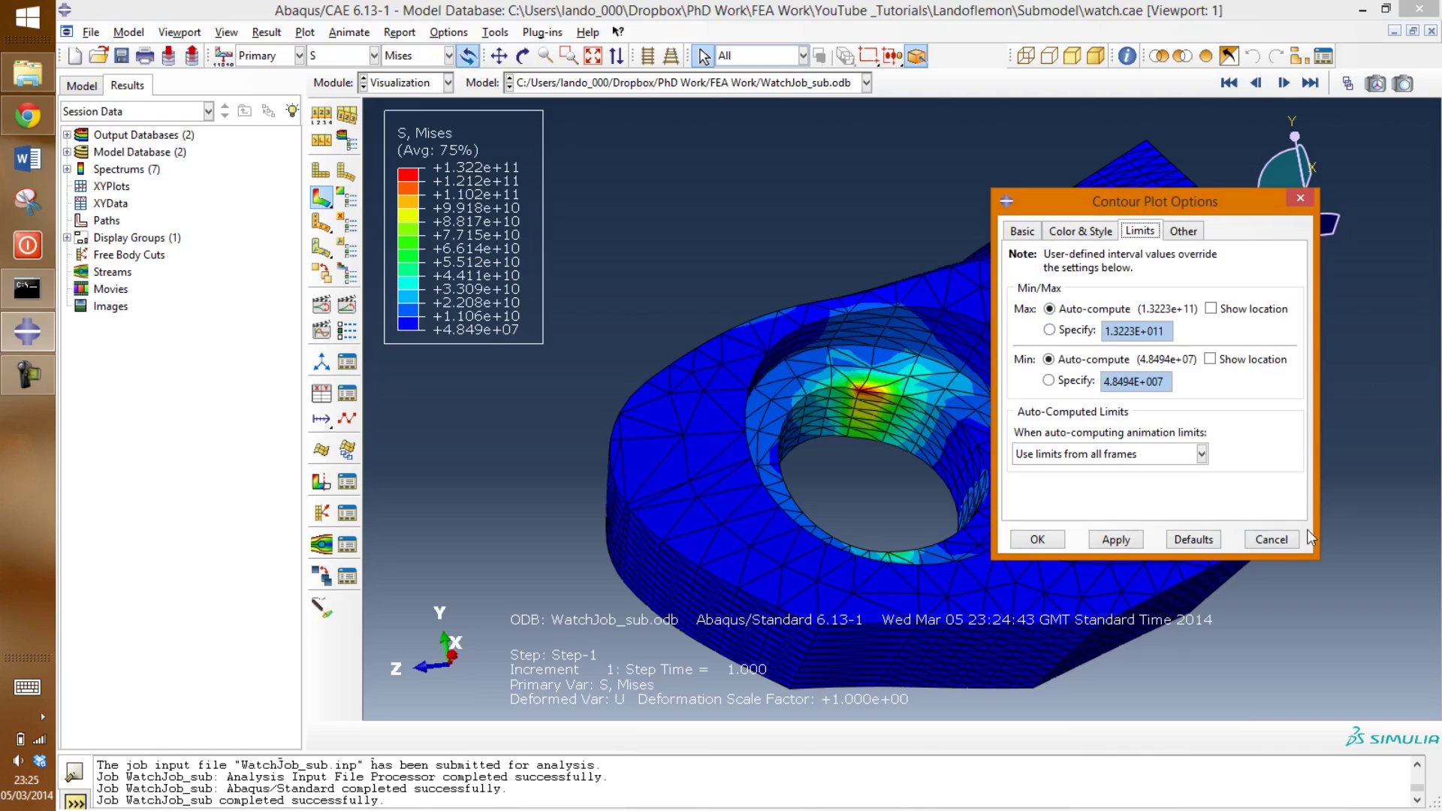
{"action": "left_click", "coordinate": [1271, 540]}
Step: Rotate the lug back to a slightly tilted isometric view
{"action": "scroll", "coordinate": [922, 418], "scroll_direction": "up", "scroll_amount": 2}
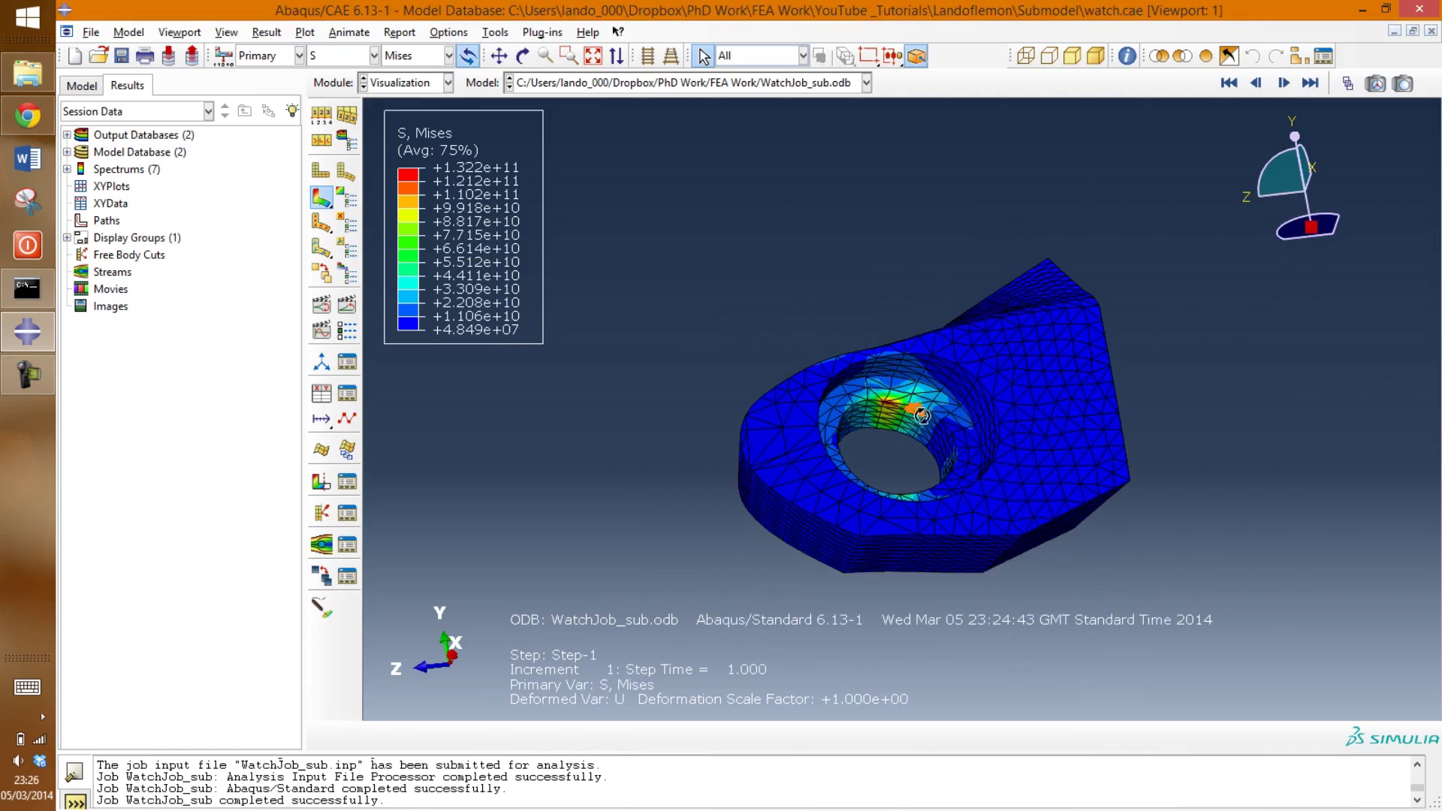
{"action": "left_click_drag", "start_coordinate": [905, 405], "coordinate": [1028, 567], "text": "ctrl+alt"}
{"action": "left_click_drag", "start_coordinate": [914, 391], "coordinate": [904, 346], "text": "ctrl+alt"}
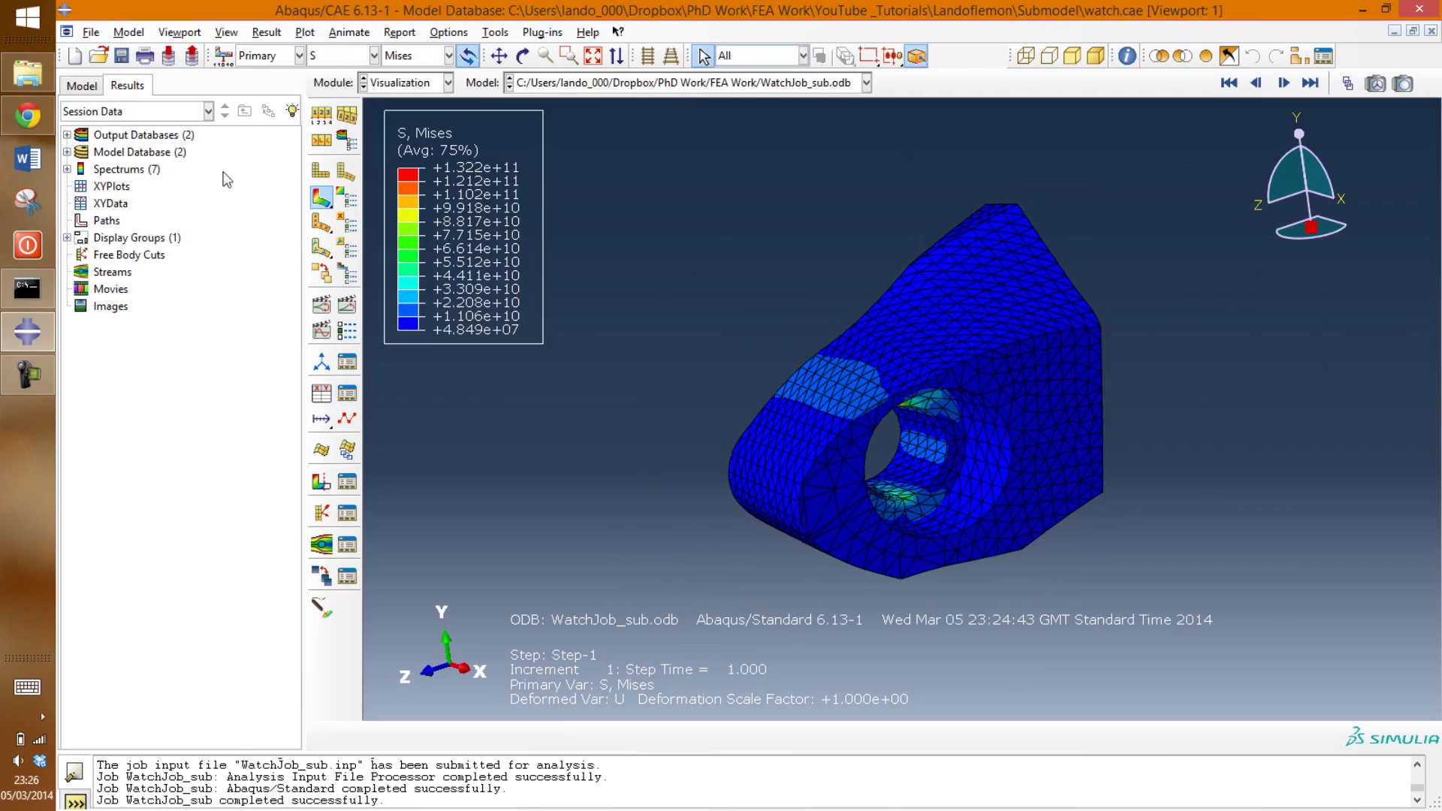
{"action": "left_click", "coordinate": [613, 84]}
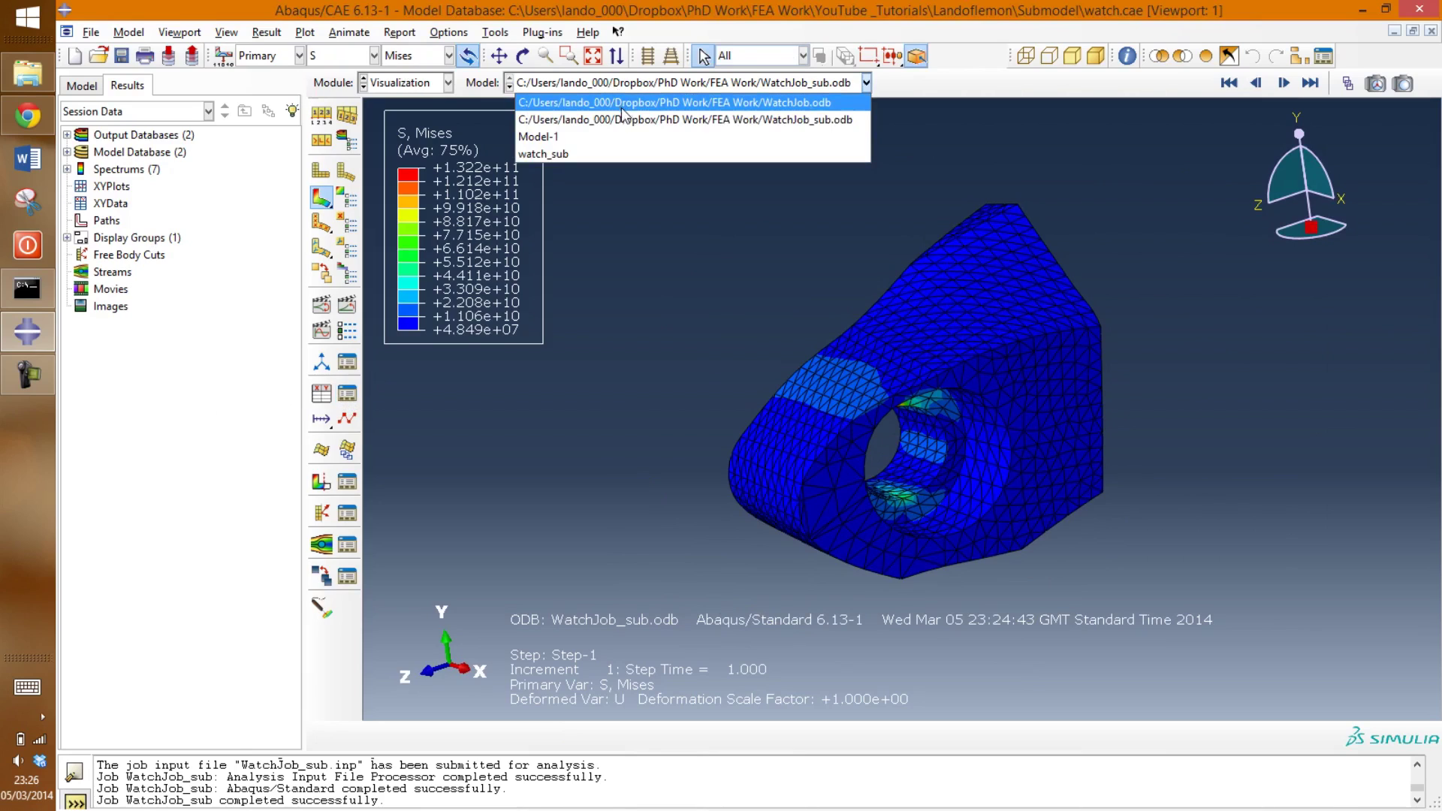
Step: Switch to WatchJob.odb and plot its Mises contours, with limits 3.22979e+07 to 8.5755e+10
{"action": "left_click", "coordinate": [623, 103]}
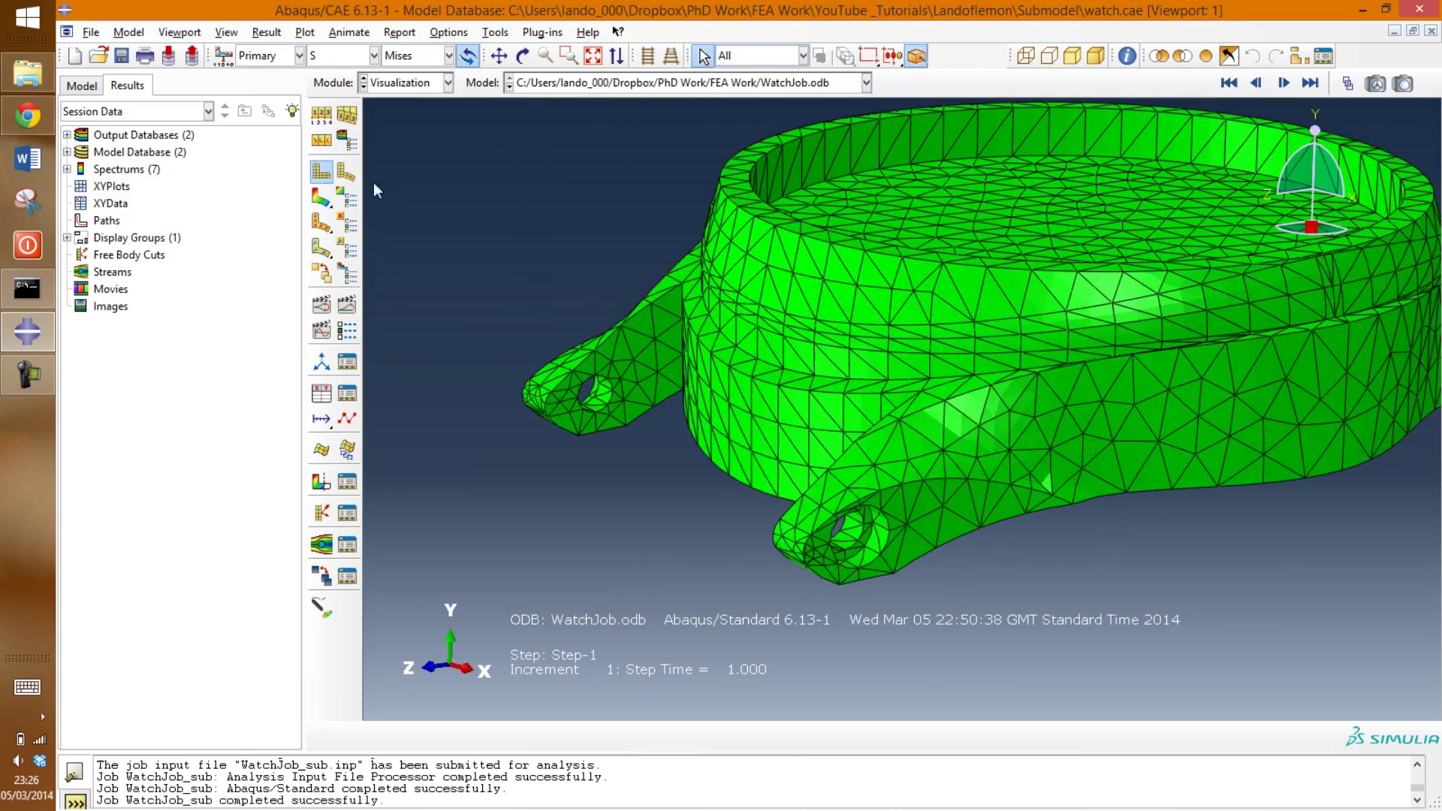
{"action": "left_click", "coordinate": [320, 198]}
{"action": "left_click", "coordinate": [346, 198]}
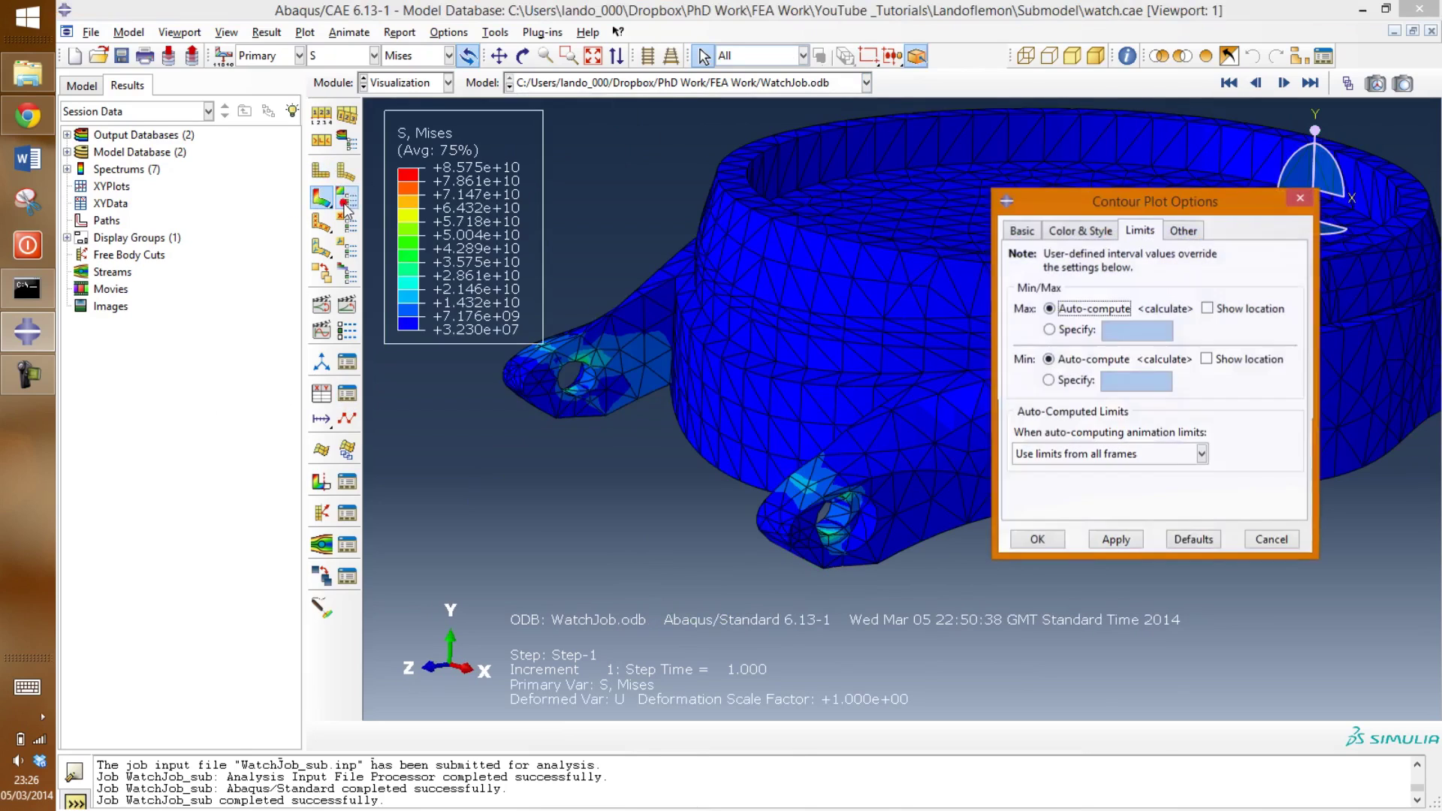
{"action": "left_click", "coordinate": [1300, 197]}
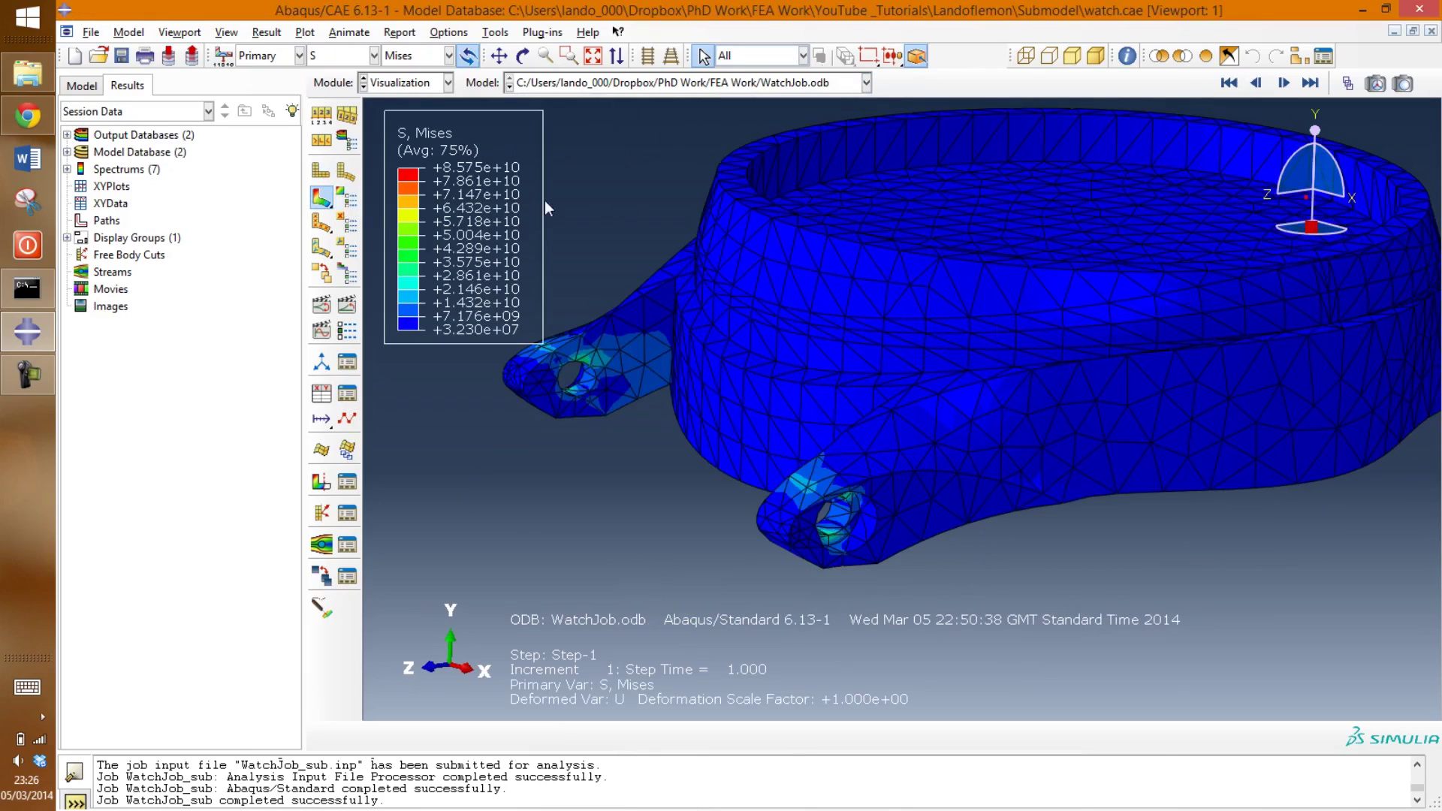
{"action": "left_click", "coordinate": [351, 200]}
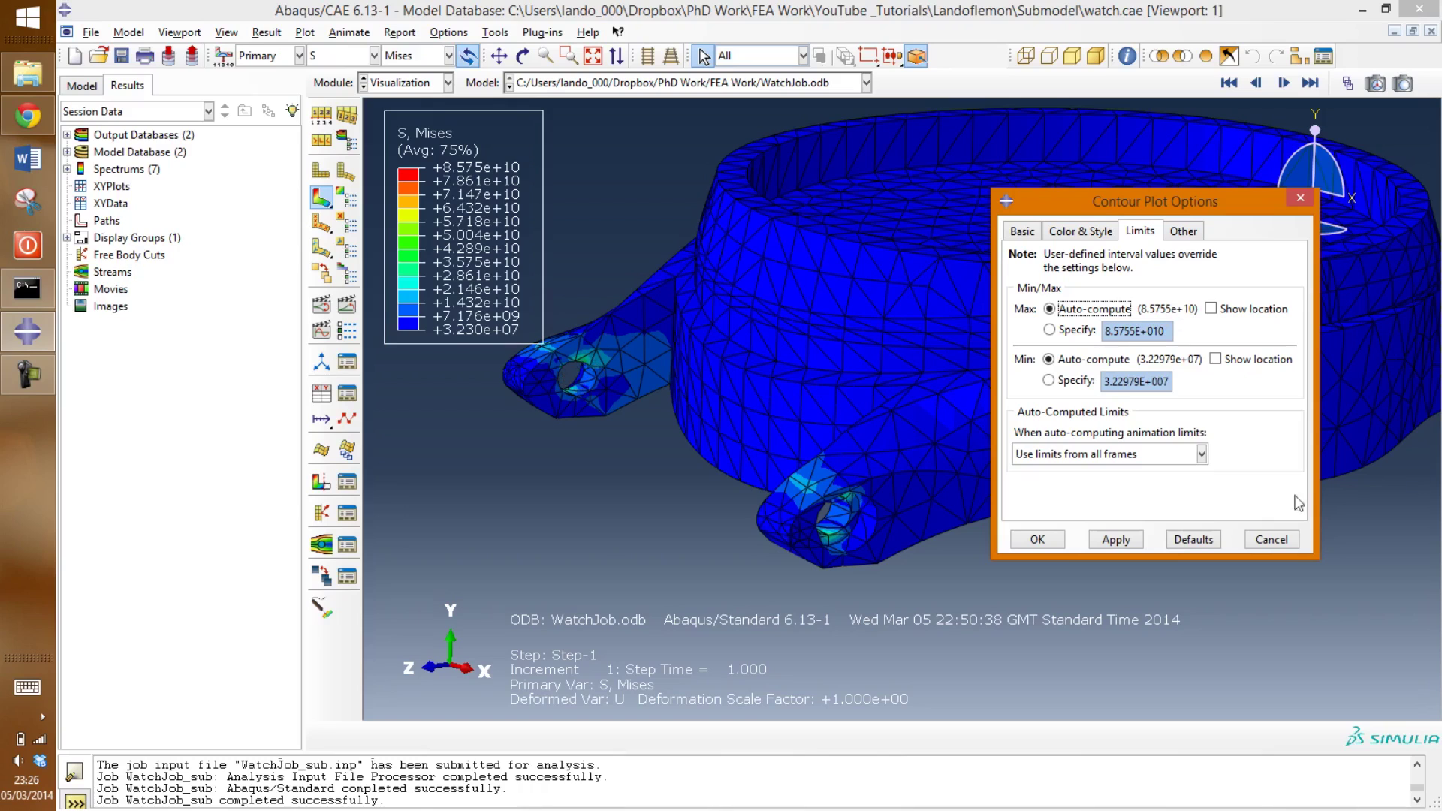
{"action": "left_click", "coordinate": [1048, 535]}
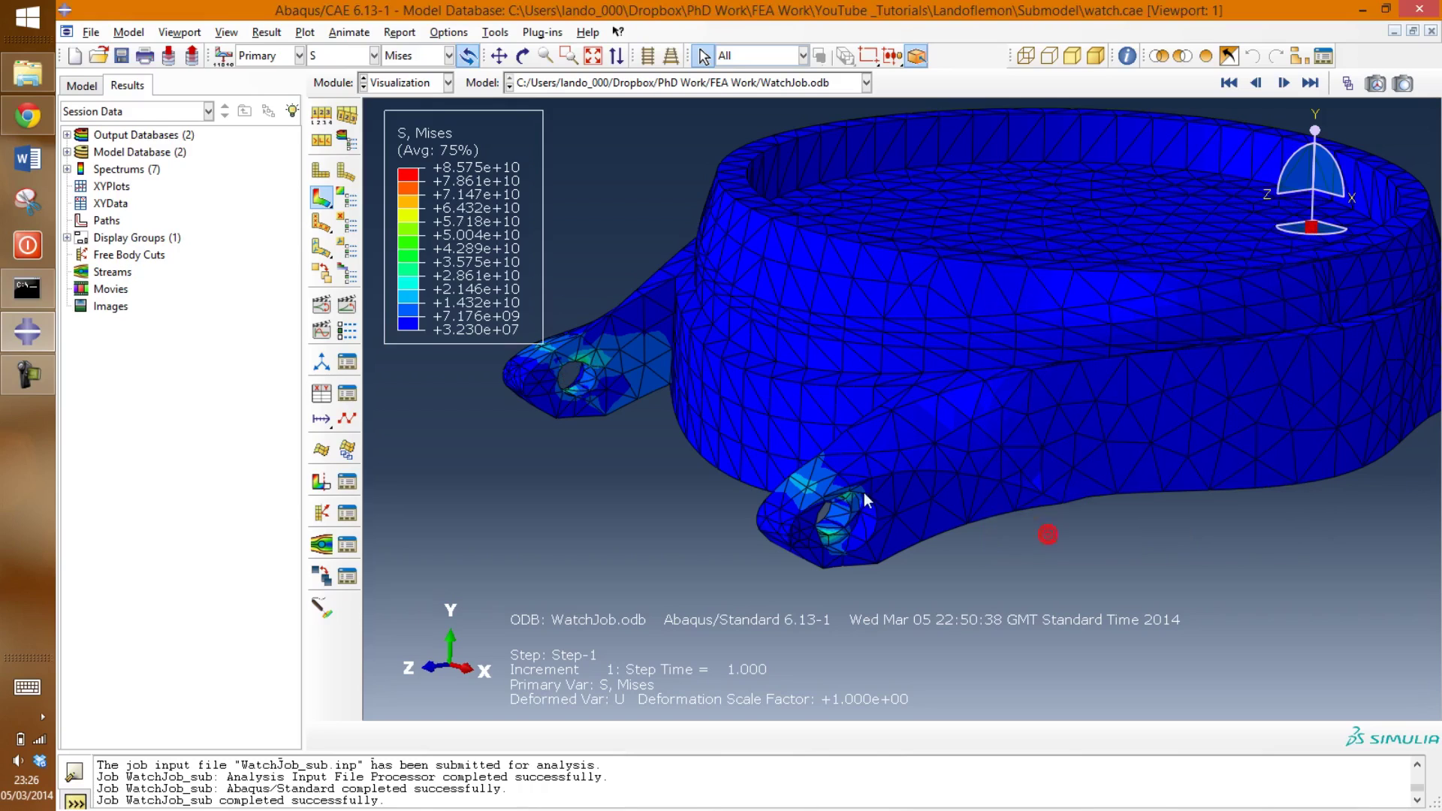
{"action": "left_click_drag", "start_coordinate": [800, 449], "coordinate": [764, 363], "text": "ctrl+alt"}
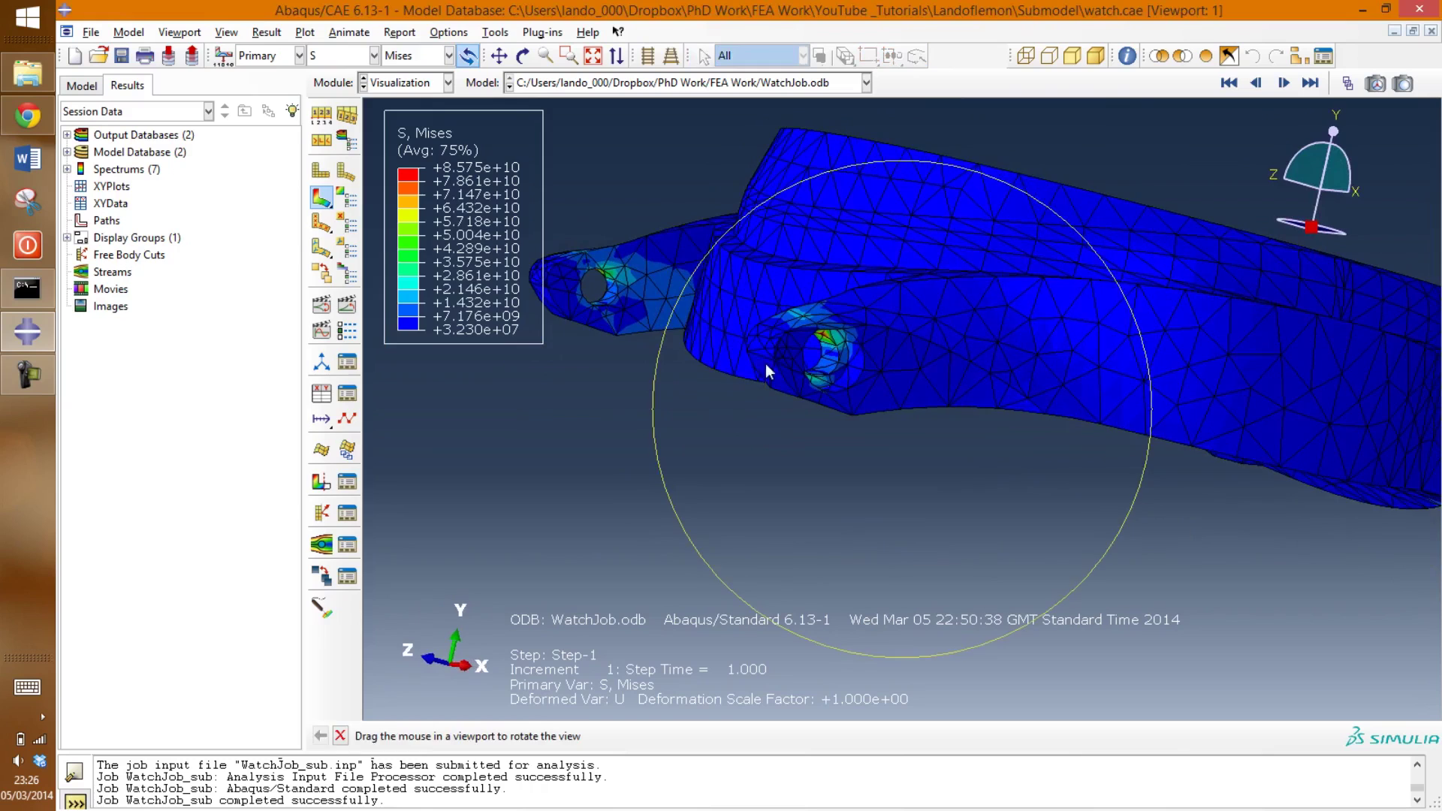
{"action": "scroll", "coordinate": [812, 345], "scroll_direction": "up", "scroll_amount": 1}
{"action": "scroll", "coordinate": [839, 319], "scroll_direction": "down", "scroll_amount": 2}
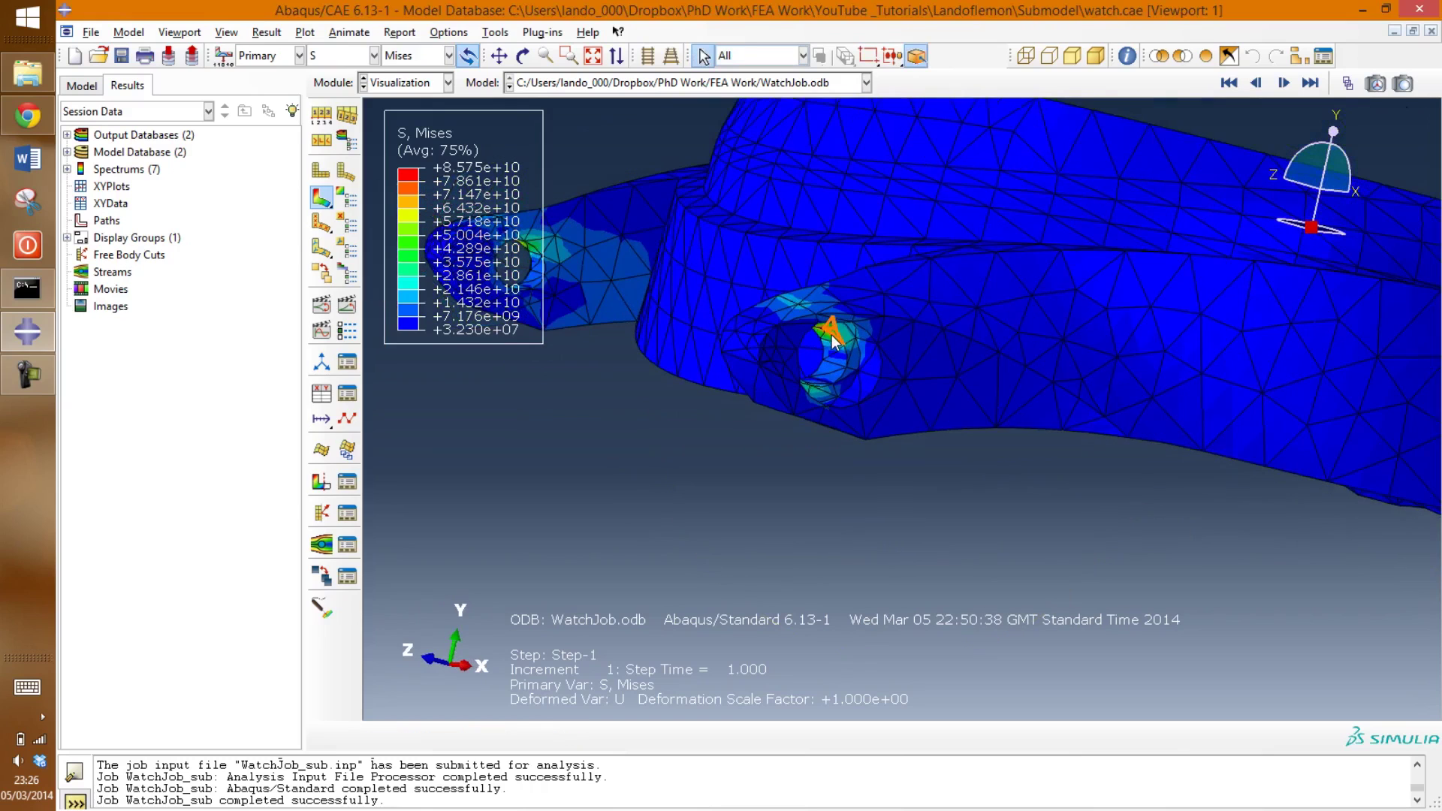
{"action": "scroll", "coordinate": [619, 332], "scroll_direction": "down", "scroll_amount": 2}
{"action": "scroll", "coordinate": [612, 282], "scroll_direction": "down", "scroll_amount": 1}
{"action": "scroll", "coordinate": [612, 281], "scroll_direction": "up", "scroll_amount": 1}
{"action": "scroll", "coordinate": [611, 281], "scroll_direction": "up", "scroll_amount": 4}
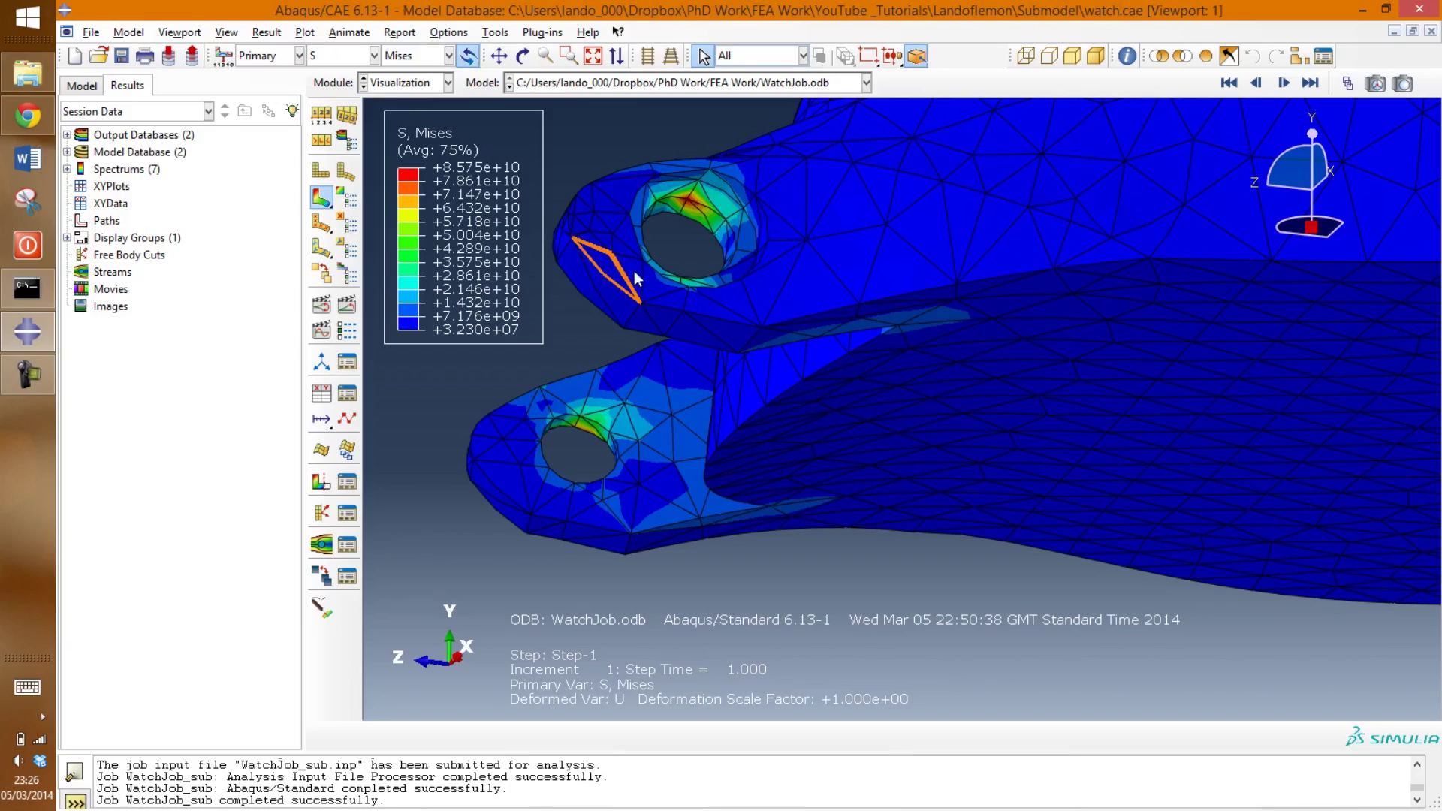
{"action": "scroll", "coordinate": [575, 219], "scroll_direction": "up", "scroll_amount": 2}
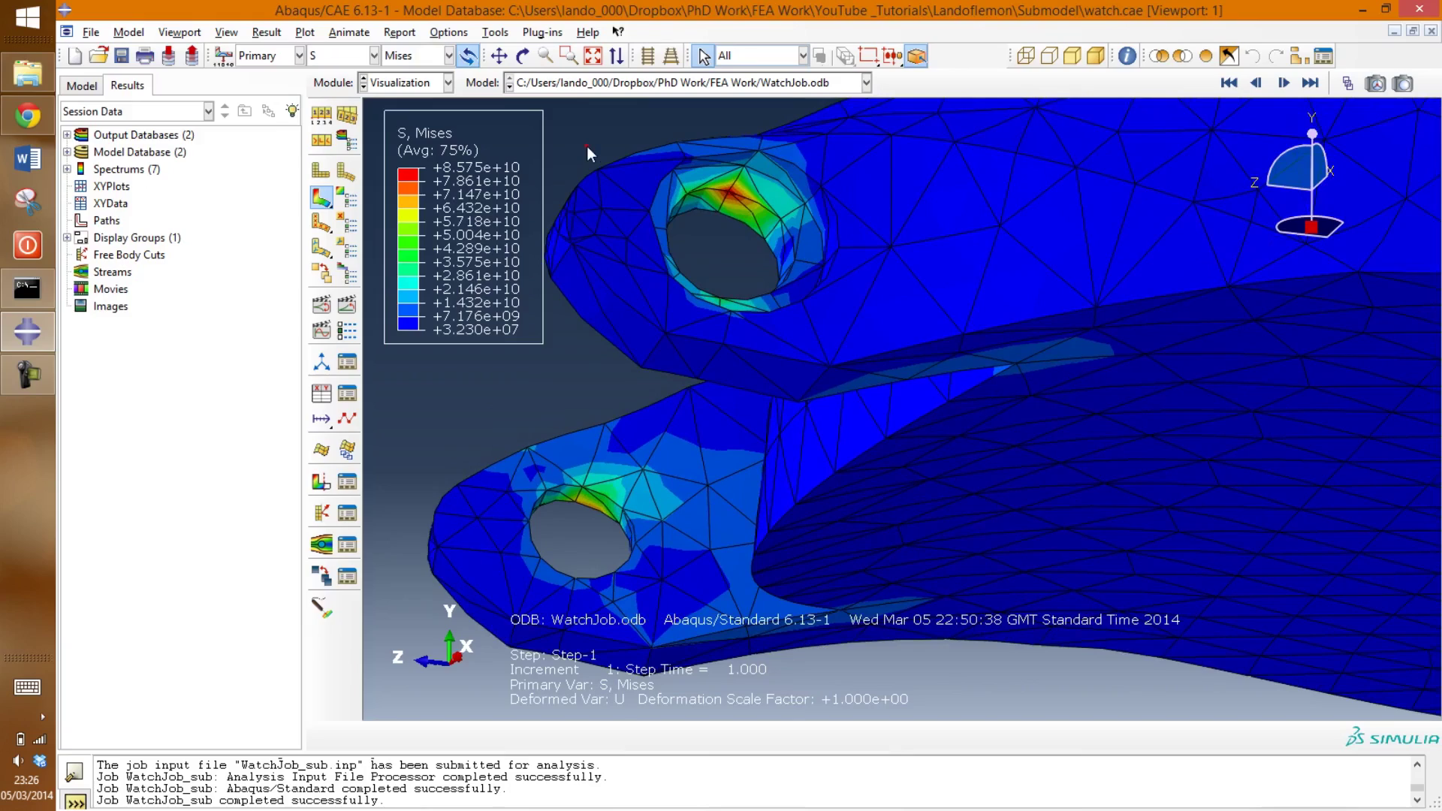
{"action": "scroll", "coordinate": [764, 245], "scroll_direction": "down", "scroll_amount": 3}
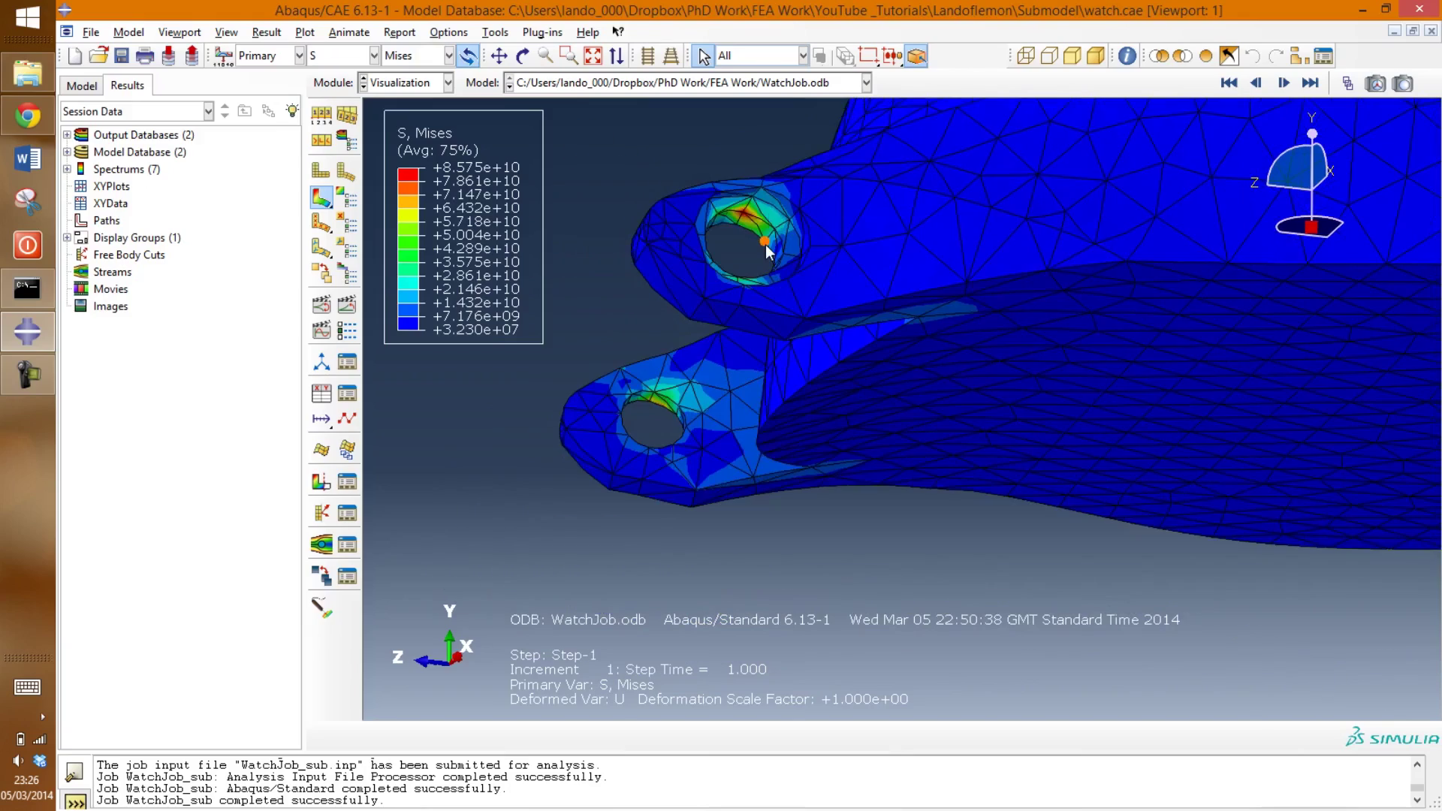
{"action": "left_click_drag", "start_coordinate": [775, 220], "coordinate": [1349, 353], "text": "ctrl+alt"}
{"action": "scroll", "coordinate": [1398, 338], "scroll_direction": "up", "scroll_amount": 4}
{"action": "left_click_drag", "start_coordinate": [778, 360], "coordinate": [692, 417], "text": "ctrl+alt"}
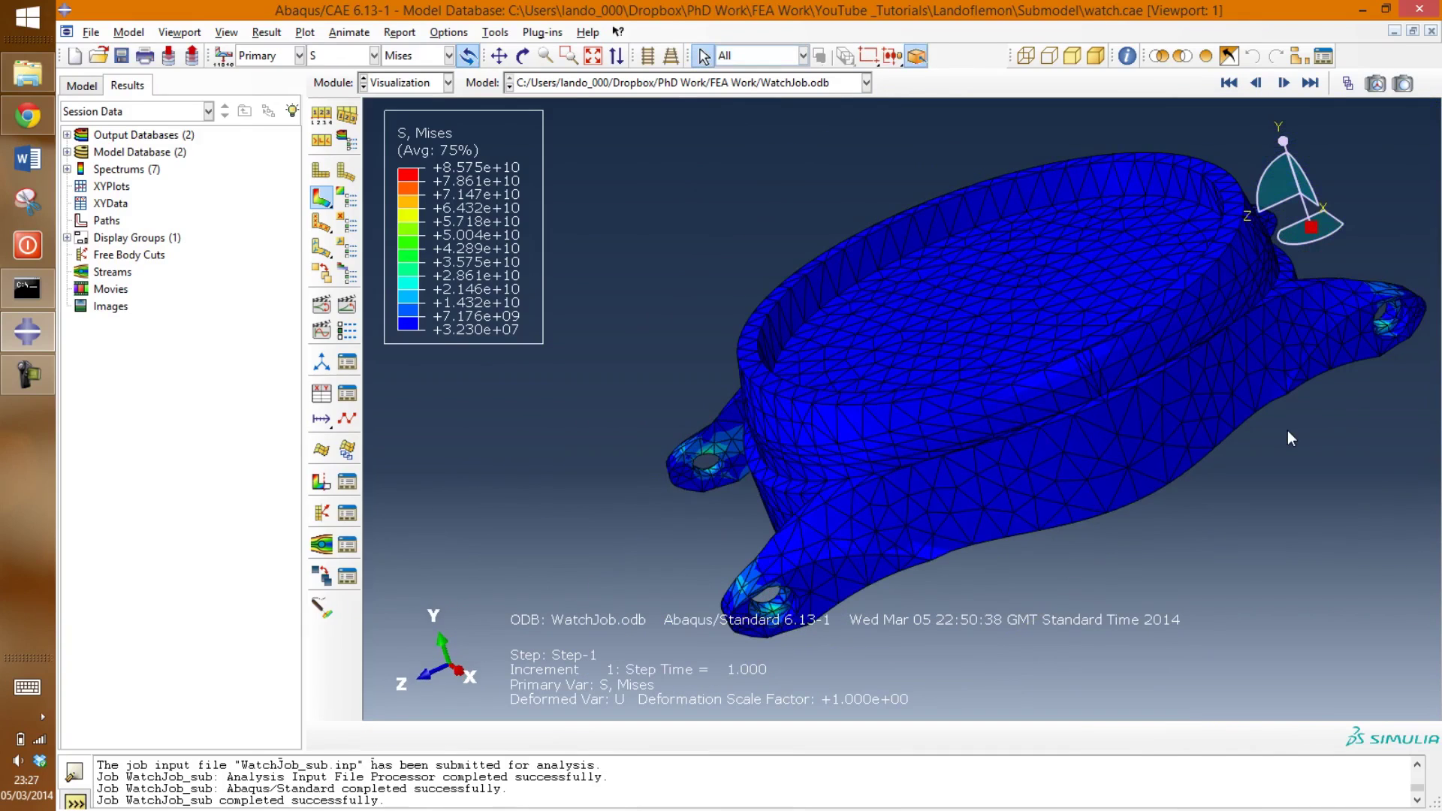